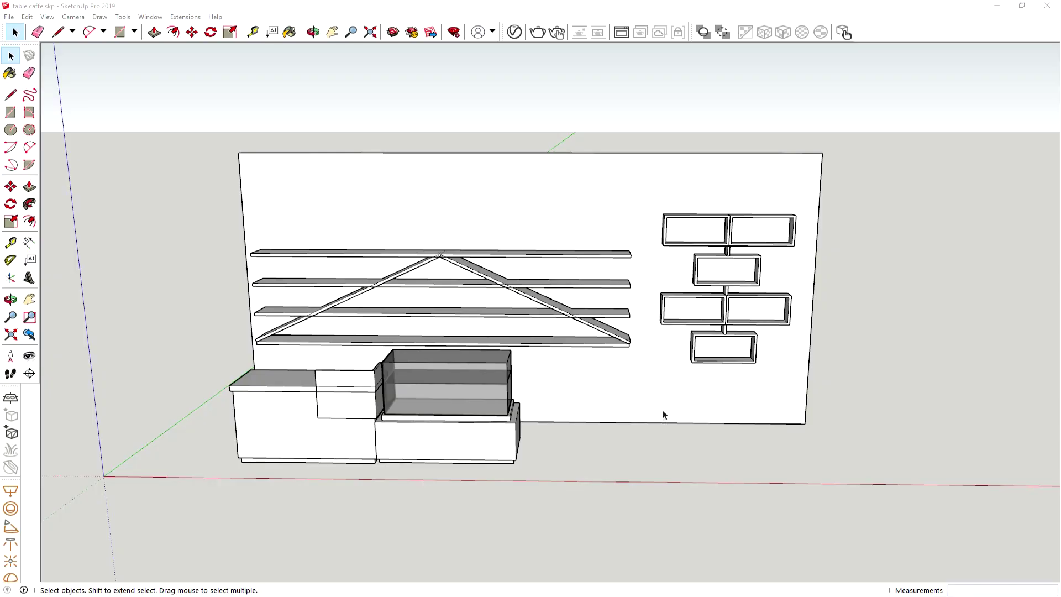
Orbit and zoom around the shelf wall to inspect it from new angles.
{"action": "mouse_move", "coordinate": [662, 439]}
{"action": "middle_mouse_down"}
{"action": "mouse_move", "coordinate": [486, 355]}
{"action": "mouse_move", "coordinate": [377, 442]}
{"action": "mouse_move", "coordinate": [566, 476]}
{"action": "mouse_move", "coordinate": [704, 426]}
{"action": "mouse_move", "coordinate": [630, 446]}
{"action": "middle_mouse_up"}
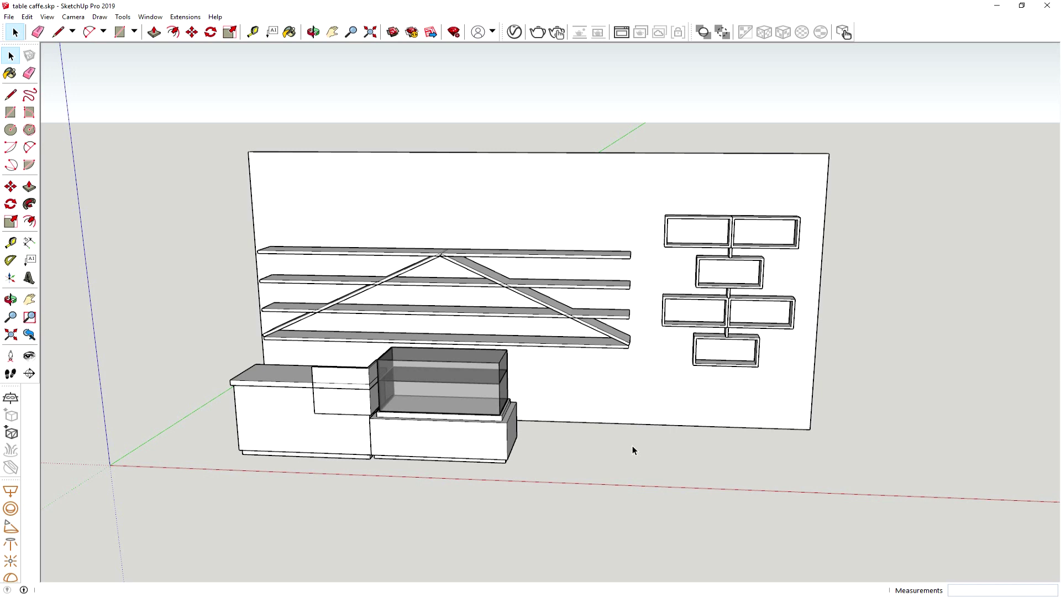
{"action": "key", "text": "o"}
{"action": "mouse_move", "coordinate": [592, 338]}
{"action": "left_mouse_down"}
{"action": "mouse_move", "coordinate": [540, 325]}
{"action": "mouse_move", "coordinate": [600, 326]}
{"action": "left_mouse_up"}
{"action": "key", "text": "space"}
{"action": "scroll", "coordinate": [603, 327], "scroll_direction": "up", "scroll_amount": 3}
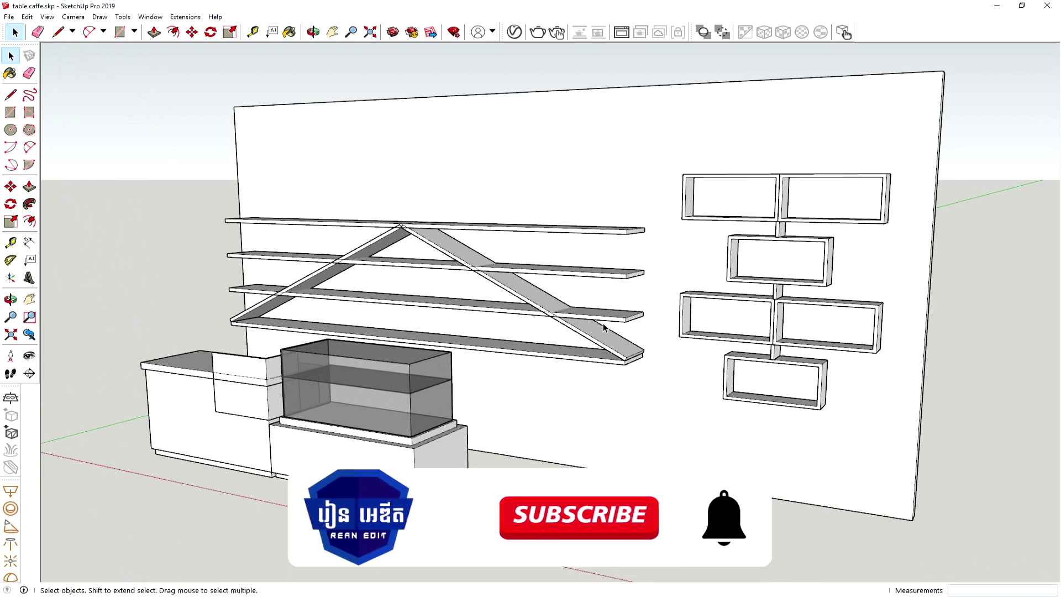
{"action": "scroll", "coordinate": [575, 334], "scroll_direction": "down", "scroll_amount": 3}
{"action": "scroll", "coordinate": [559, 396], "scroll_direction": "down", "scroll_amount": 2}
{"action": "mouse_move", "coordinate": [559, 395]}
{"action": "middle_mouse_down"}
{"action": "mouse_move", "coordinate": [562, 433]}
{"action": "mouse_move", "coordinate": [583, 433]}
{"action": "middle_mouse_up"}
{"action": "left_click_drag", "start_coordinate": [583, 434], "coordinate": [556, 434]}
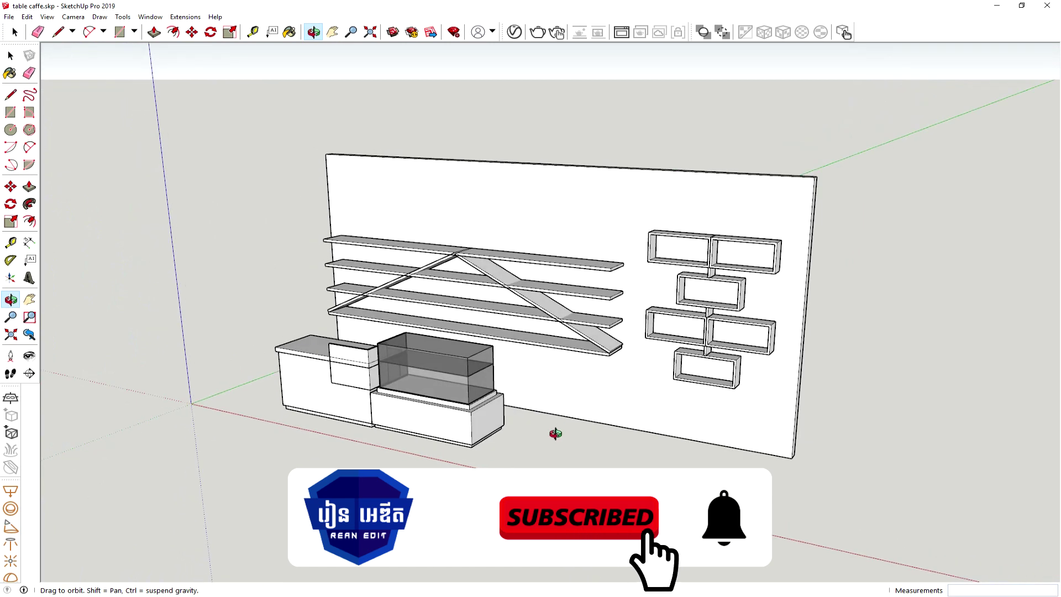
{"action": "key", "text": "space"}
{"action": "scroll", "coordinate": [557, 435], "scroll_direction": "down", "scroll_amount": 2}
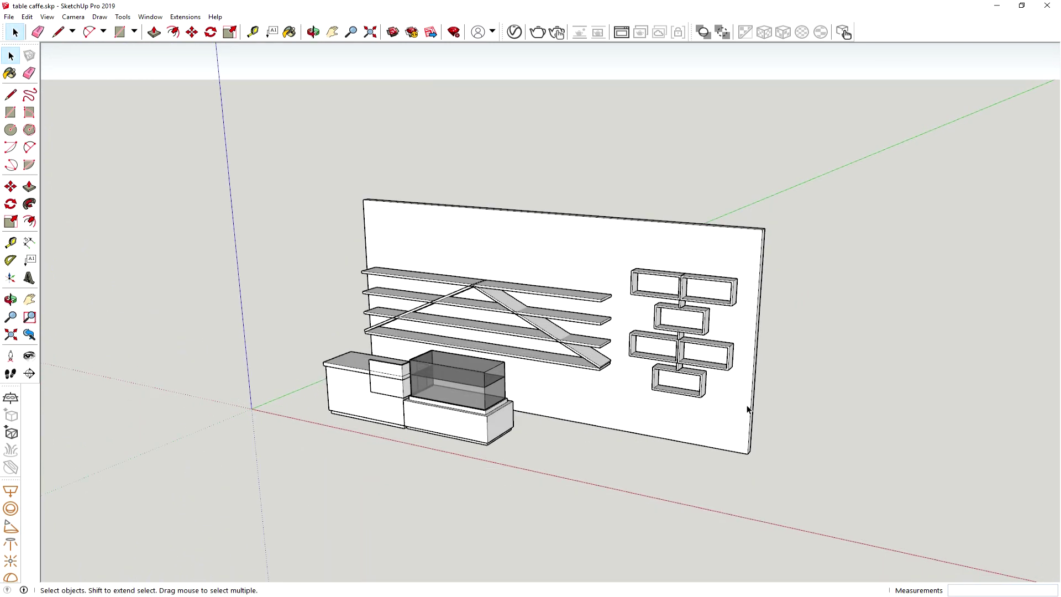
{"action": "scroll", "coordinate": [698, 421], "scroll_direction": "up", "scroll_amount": 2}
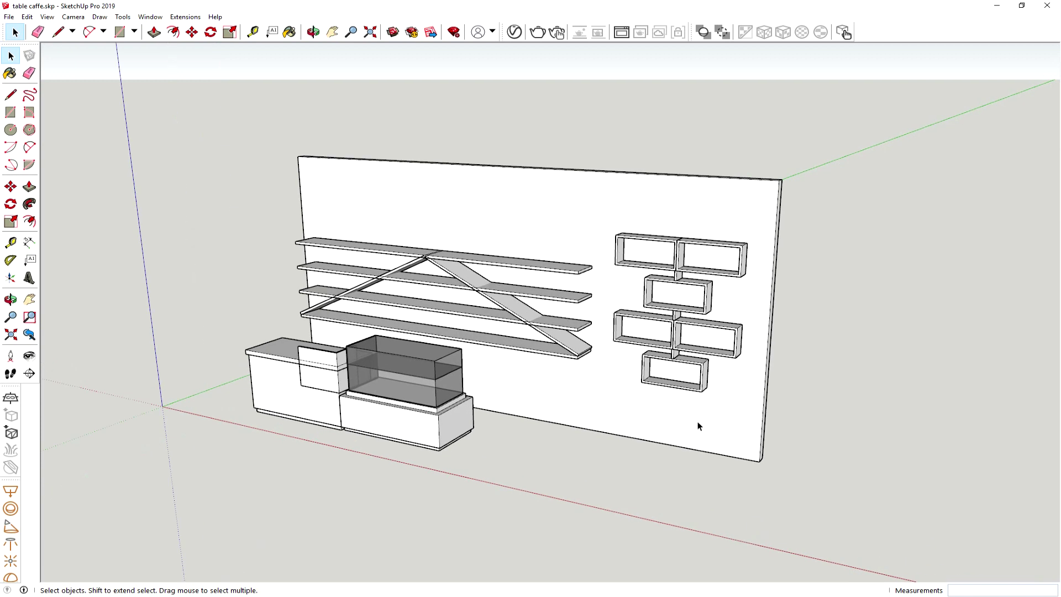
{"action": "scroll", "coordinate": [695, 422], "scroll_direction": "down", "scroll_amount": 3}
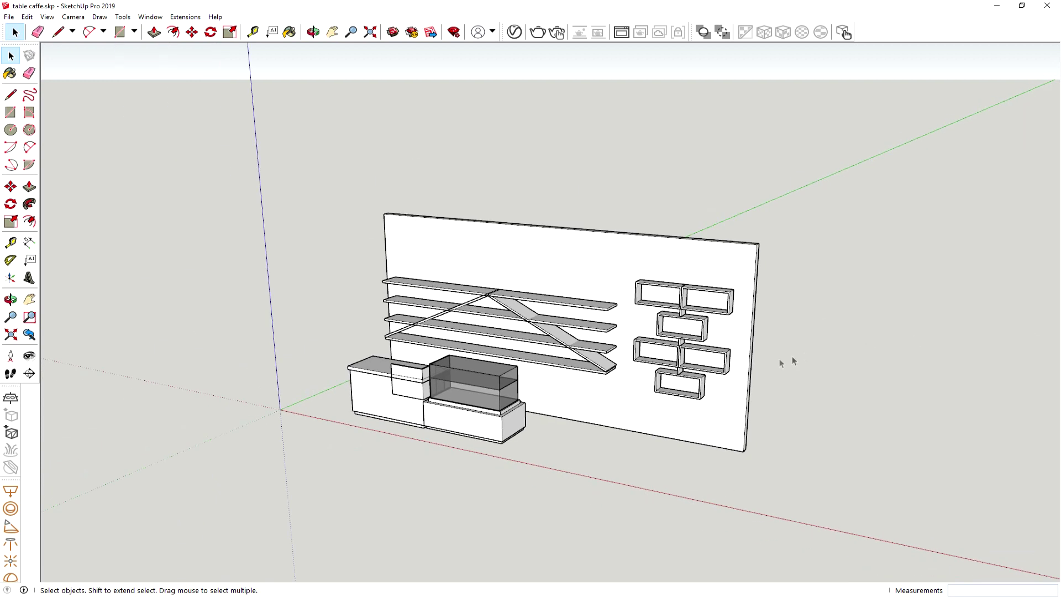
Measure the shelf wall's width from its top-left to top-right corner.
{"action": "left_click", "coordinate": [11, 243]}
{"action": "left_click", "coordinate": [384, 213]}
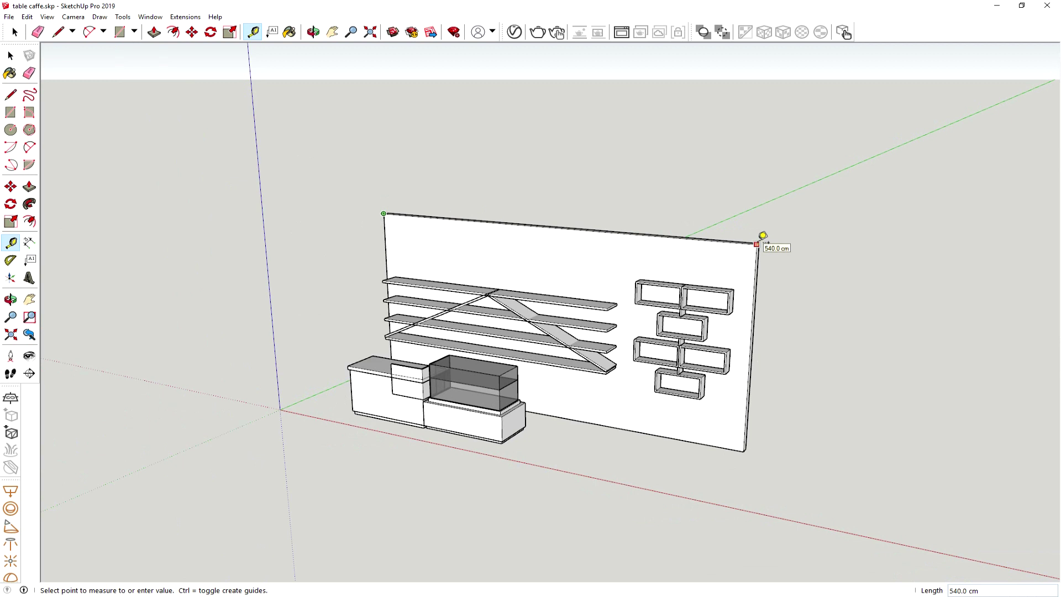
{"action": "left_click", "coordinate": [709, 253]}
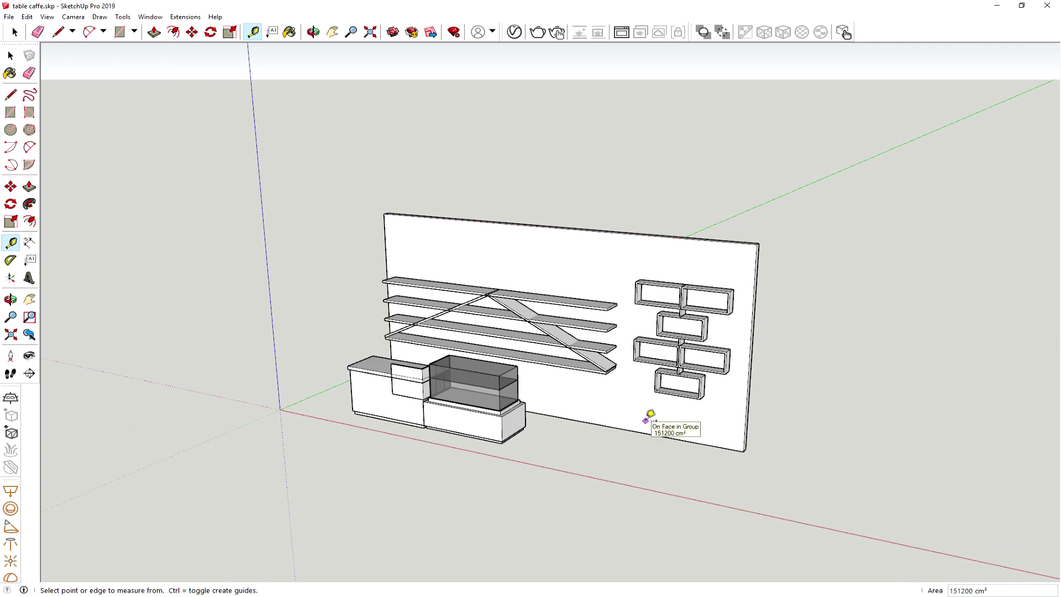
{"action": "scroll", "coordinate": [793, 475], "scroll_direction": "down", "scroll_amount": 1}
{"action": "scroll", "coordinate": [884, 514], "scroll_direction": "up", "scroll_amount": 2}
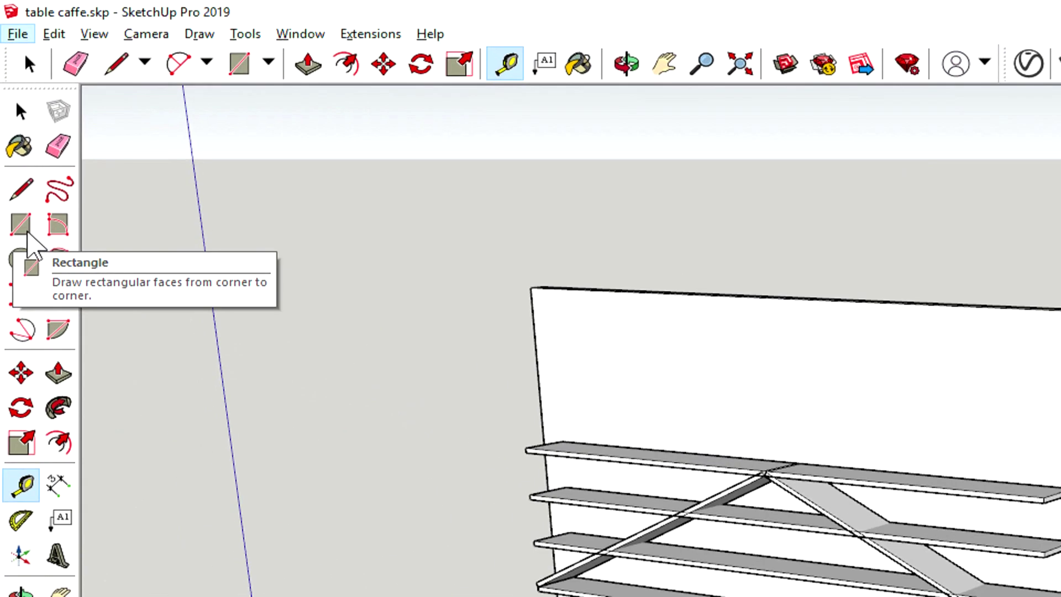
Draw a long, thin rectangle on the empty floor right of the wall.
{"action": "left_click", "coordinate": [10, 114]}
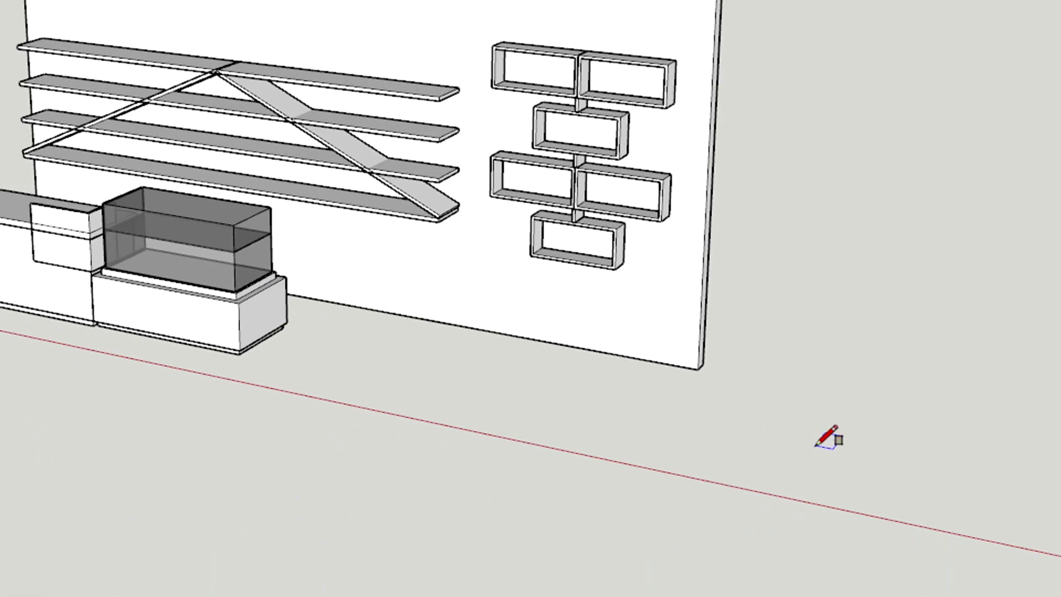
{"action": "mouse_move", "coordinate": [819, 419]}
{"action": "middle_mouse_down", "text": "shift"}
{"action": "mouse_move", "coordinate": [283, 228]}
{"action": "mouse_move", "coordinate": [346, 308]}
{"action": "middle_mouse_up", "text": "shift"}
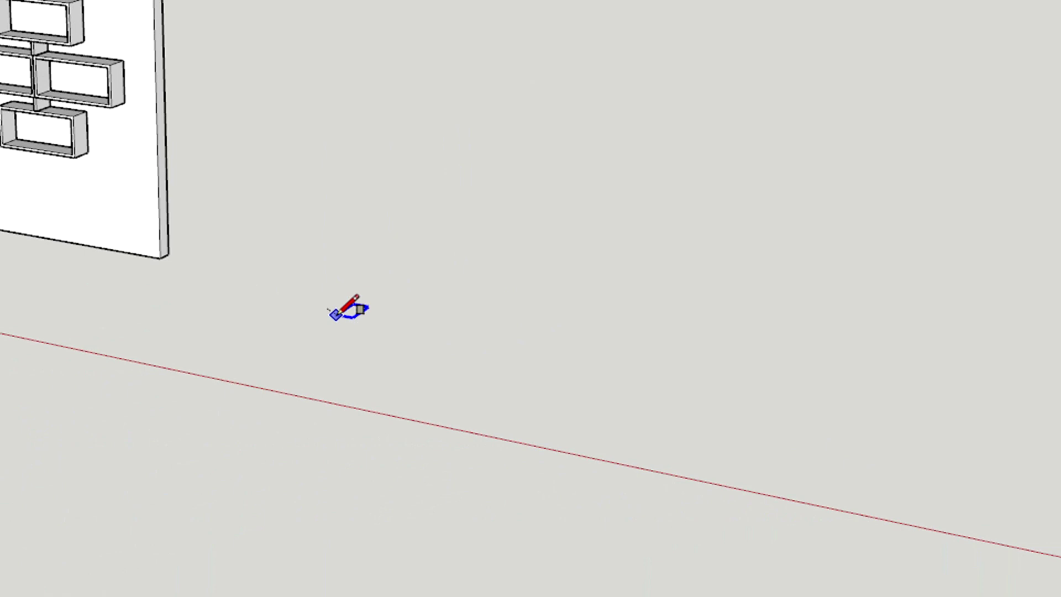
{"action": "left_click", "coordinate": [302, 364]}
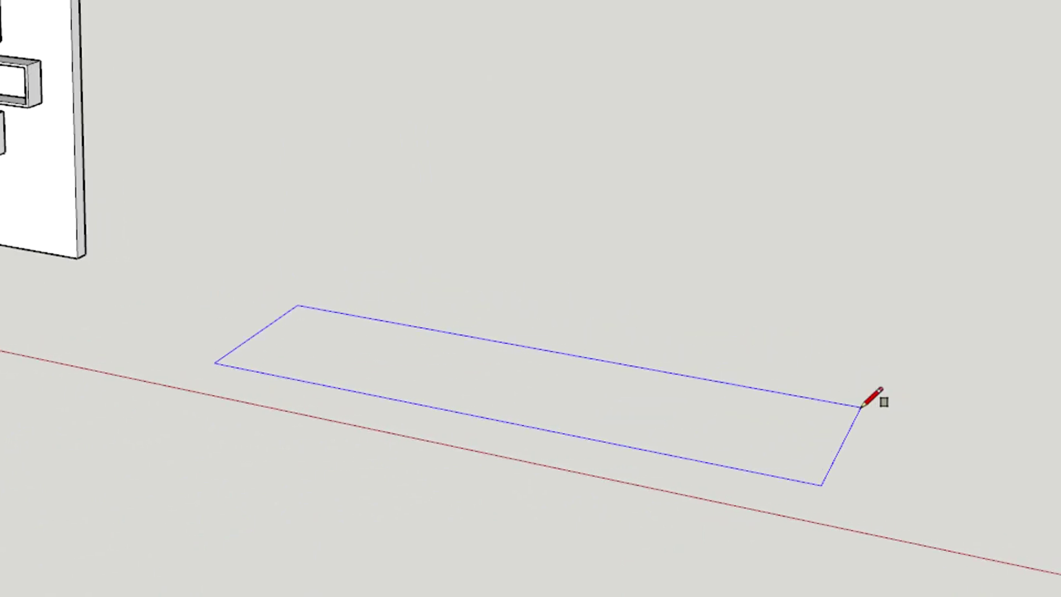
{"action": "scroll", "coordinate": [862, 409], "scroll_direction": "up", "scroll_amount": 1}
{"action": "scroll", "coordinate": [868, 425], "scroll_direction": "up", "scroll_amount": 2}
{"action": "scroll", "coordinate": [851, 426], "scroll_direction": "up", "scroll_amount": 1}
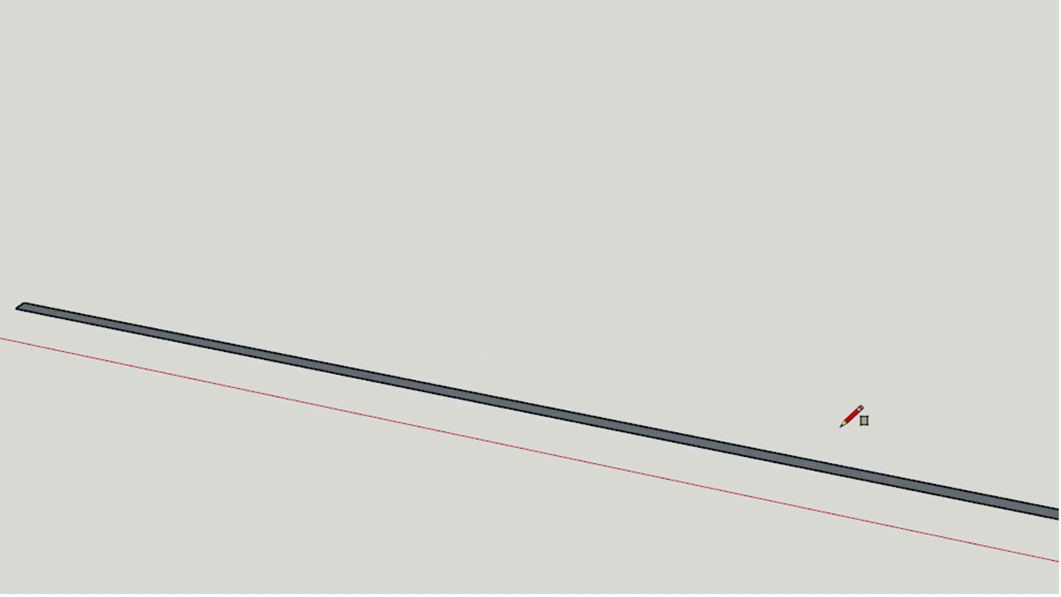
{"action": "scroll", "coordinate": [47, 244], "scroll_direction": "down", "scroll_amount": 3}
{"action": "scroll", "coordinate": [450, 343], "scroll_direction": "down", "scroll_amount": 2}
{"action": "scroll", "coordinate": [391, 339], "scroll_direction": "down", "scroll_amount": 1}
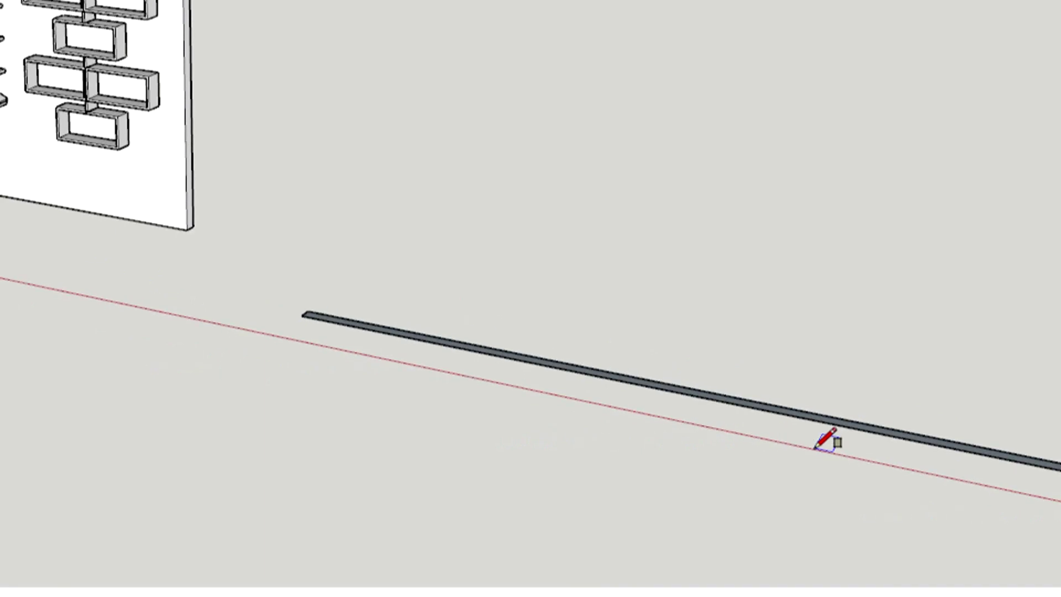
{"action": "middle_click_drag", "start_coordinate": [723, 433], "coordinate": [213, 316], "text": "shift"}
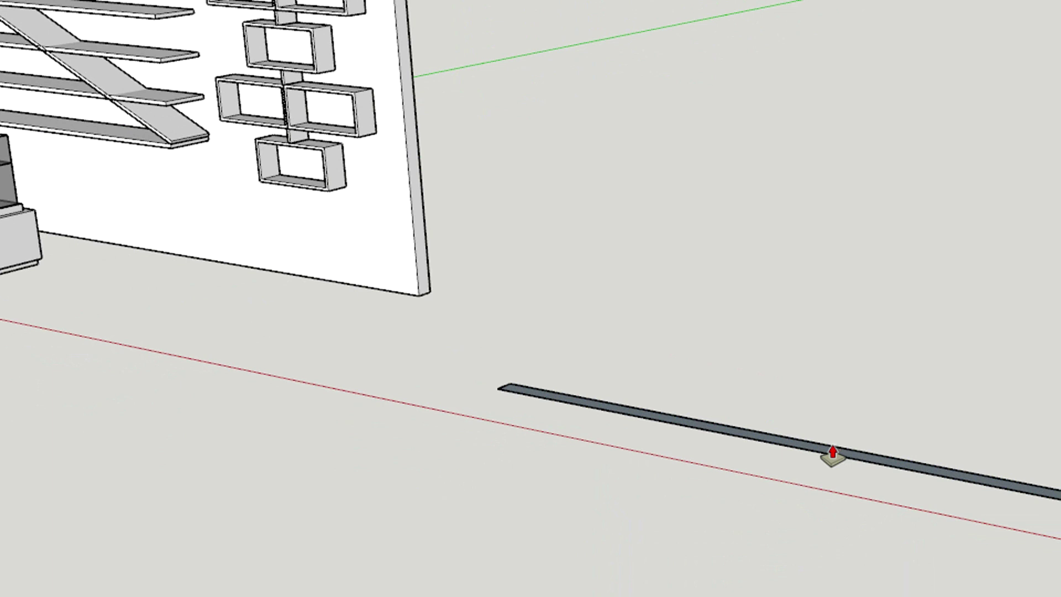
Push/Pull the strip up into a tall wall, rework its height, then double-click to repeat it.
{"action": "left_click", "coordinate": [841, 449]}
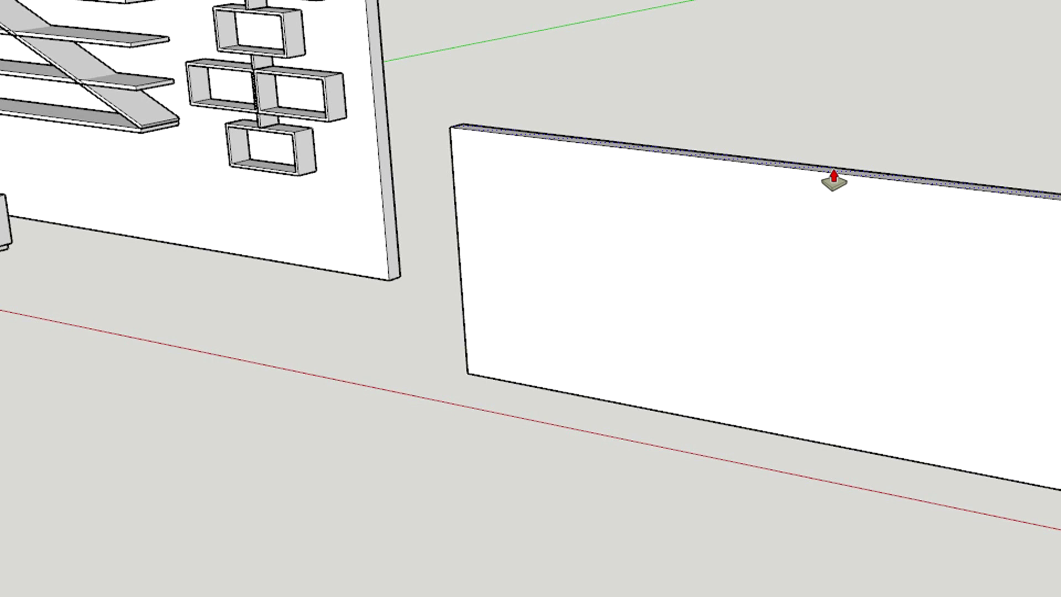
{"action": "left_click", "coordinate": [834, 180]}
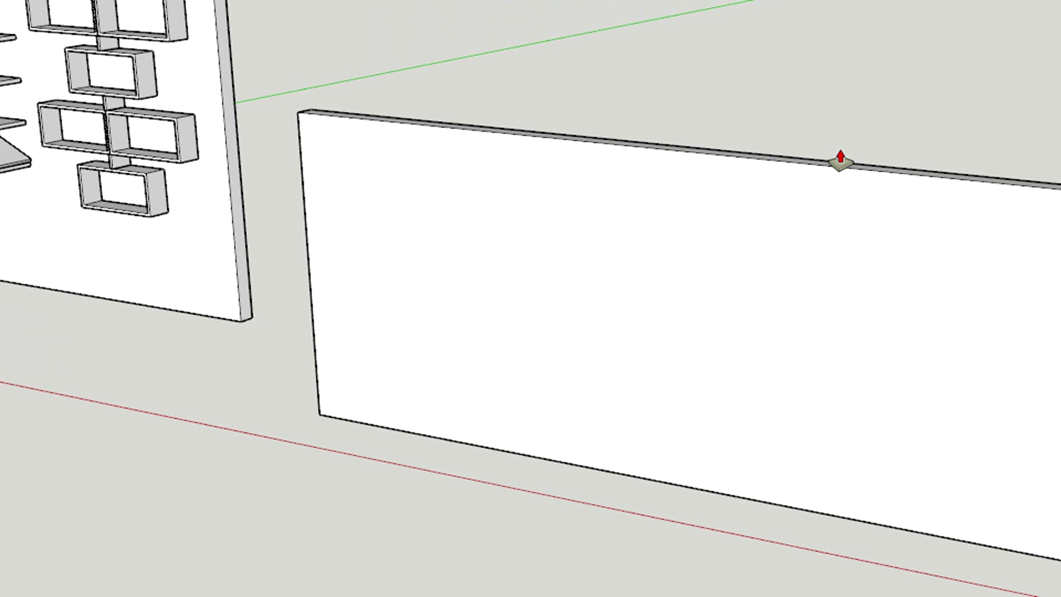
{"action": "scroll", "coordinate": [840, 158], "scroll_direction": "down", "scroll_amount": 3}
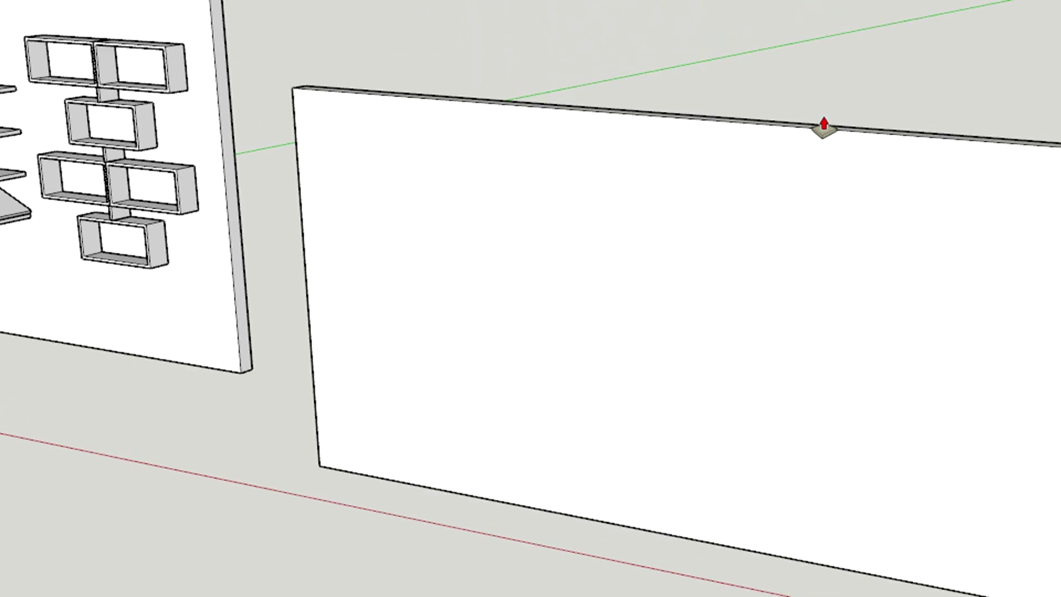
{"action": "scroll", "coordinate": [822, 125], "scroll_direction": "up", "scroll_amount": 3}
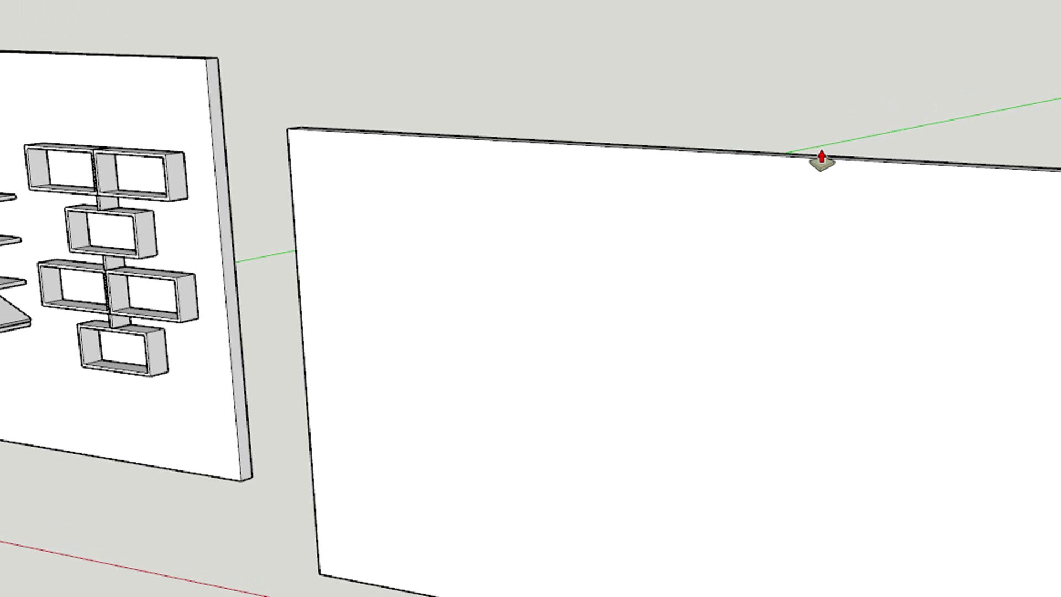
{"action": "left_click_drag", "start_coordinate": [821, 159], "coordinate": [426, 315]}
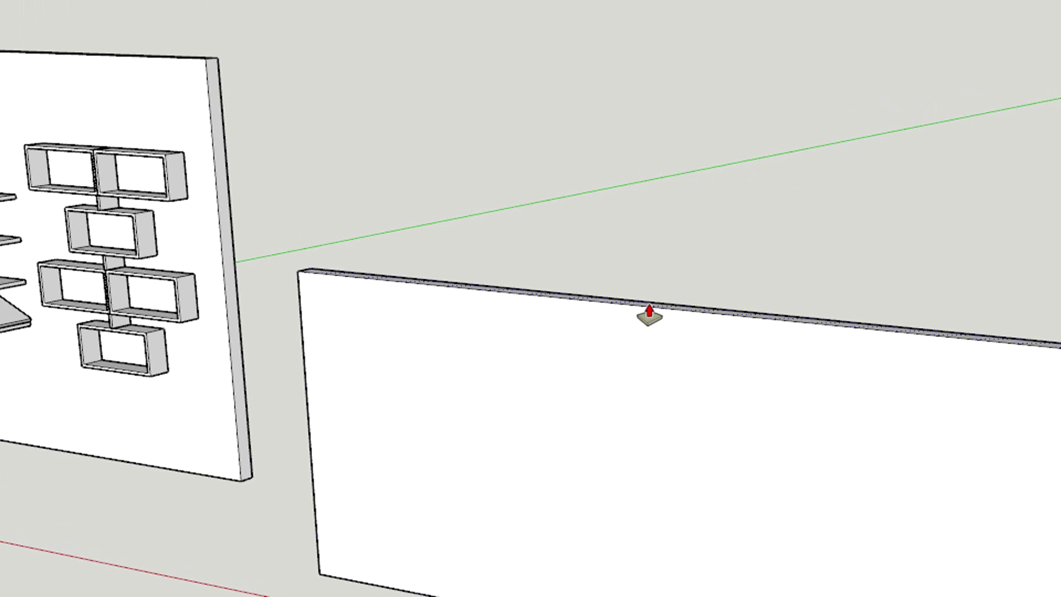
{"action": "left_click_drag", "start_coordinate": [650, 312], "coordinate": [668, 541]}
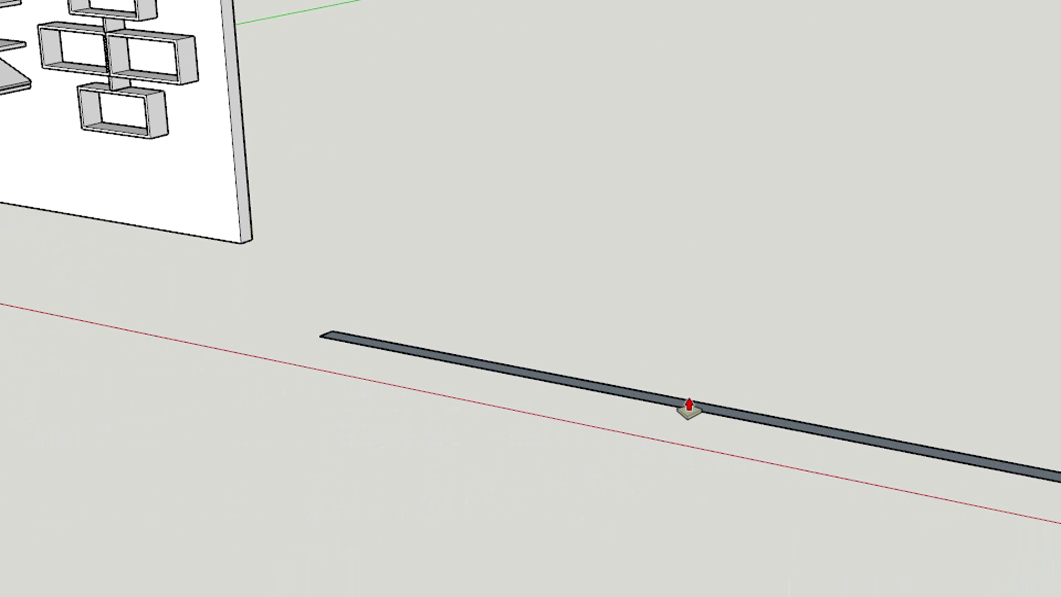
{"action": "left_click_drag", "start_coordinate": [690, 409], "coordinate": [741, 160]}
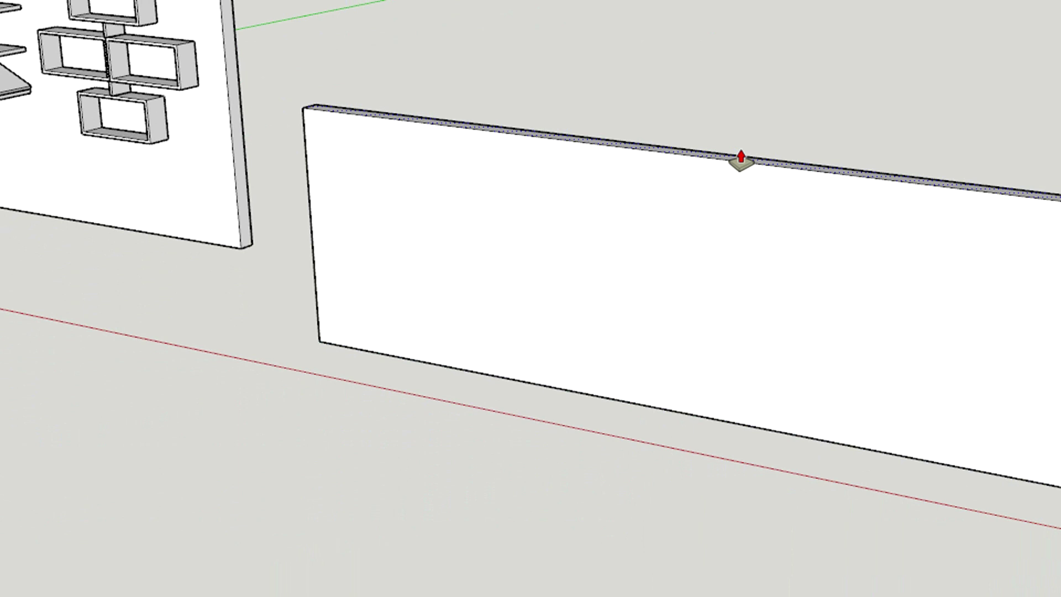
{"action": "double_click", "coordinate": [741, 160]}
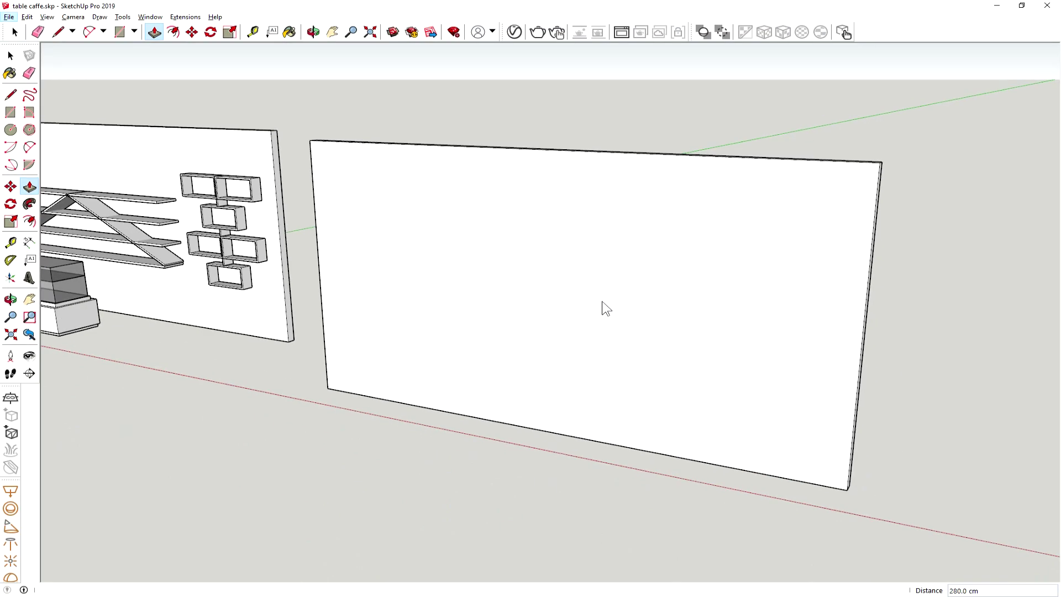
{"action": "left_click", "coordinate": [605, 304]}
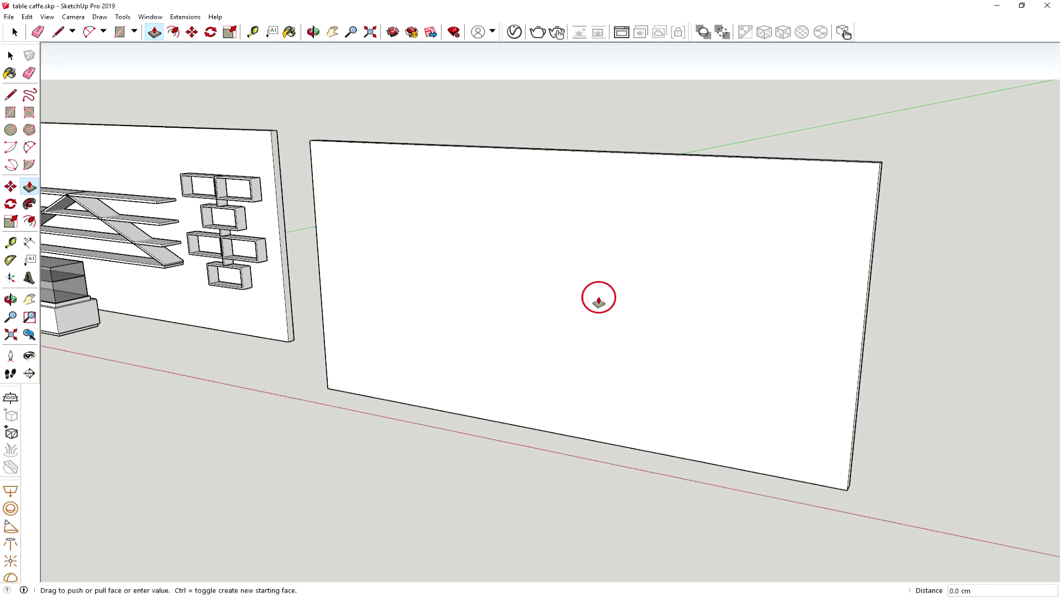
Finish the push on the new wall's face and view both walls side-on.
{"action": "left_click", "coordinate": [559, 301]}
{"action": "key", "text": "o"}
{"action": "mouse_move", "coordinate": [557, 299]}
{"action": "left_mouse_down"}
{"action": "mouse_move", "coordinate": [280, 290]}
{"action": "mouse_move", "coordinate": [842, 365]}
{"action": "left_mouse_up"}
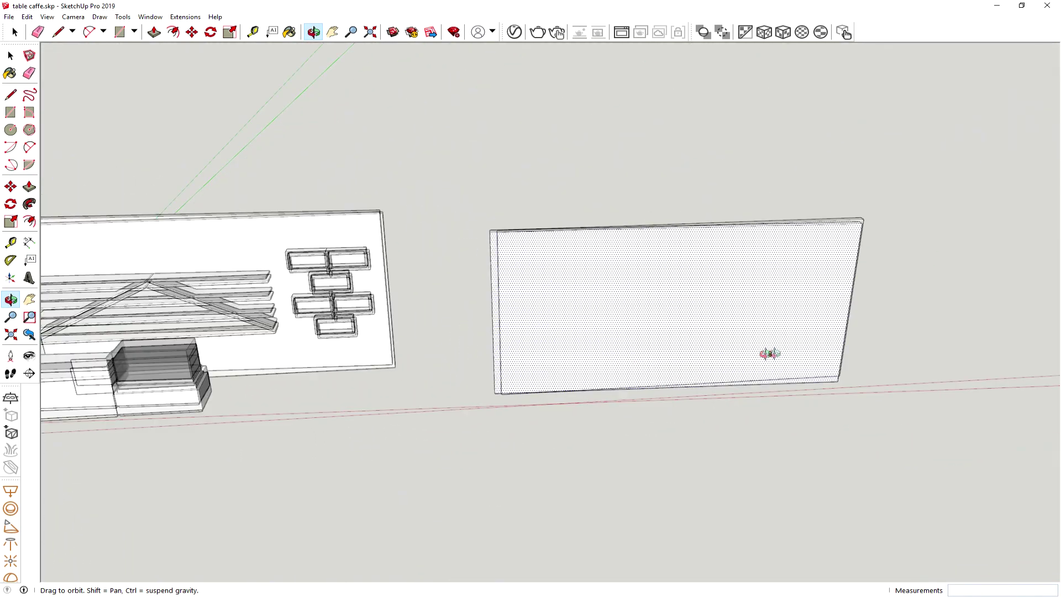
{"action": "key", "text": "p"}
{"action": "scroll", "coordinate": [508, 384], "scroll_direction": "down", "scroll_amount": 3}
{"action": "scroll", "coordinate": [556, 414], "scroll_direction": "down", "scroll_amount": 2}
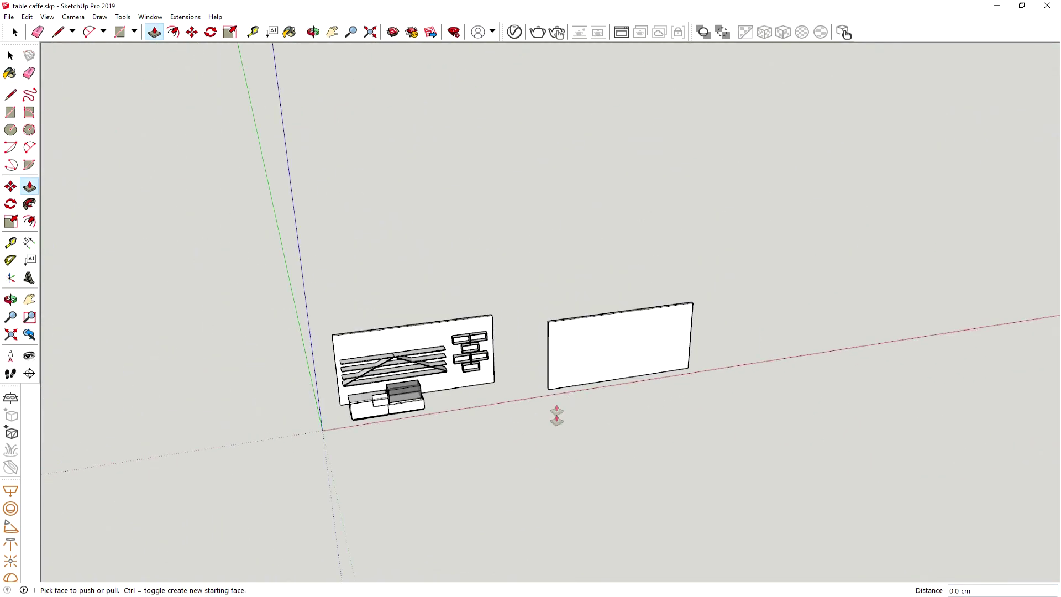
{"action": "scroll", "coordinate": [583, 428], "scroll_direction": "up", "scroll_amount": 2}
{"action": "middle_click_drag", "start_coordinate": [583, 428], "coordinate": [348, 351]}
{"action": "mouse_move", "coordinate": [822, 449]}
{"action": "middle_mouse_down"}
{"action": "mouse_move", "coordinate": [619, 394]}
{"action": "mouse_move", "coordinate": [765, 367]}
{"action": "mouse_move", "coordinate": [815, 410]}
{"action": "mouse_move", "coordinate": [513, 286]}
{"action": "middle_mouse_up"}
Select the whole blank wall panel and make it a group.
{"action": "left_click", "coordinate": [11, 56]}
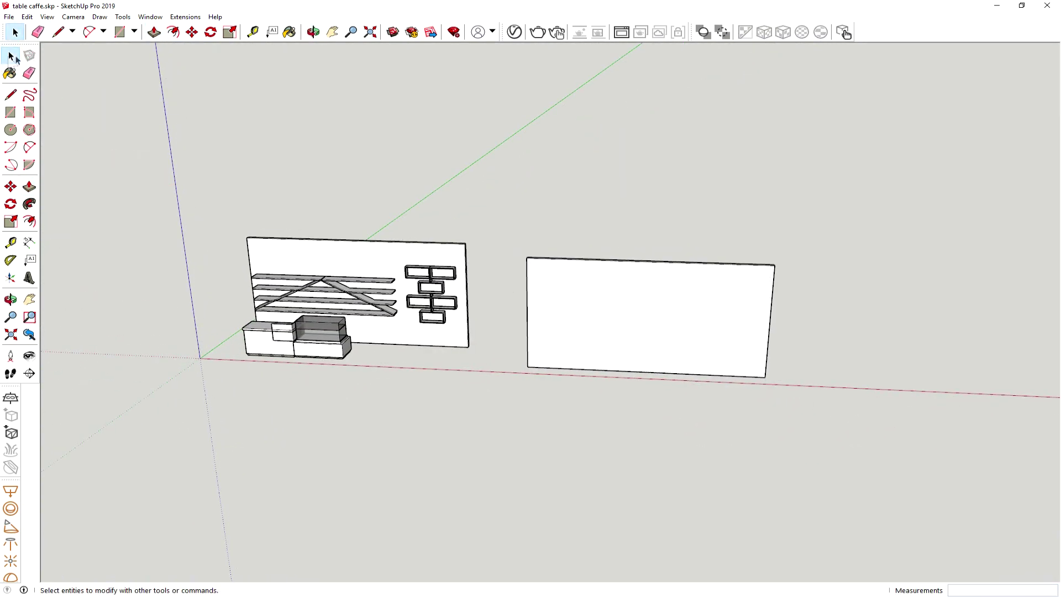
{"action": "left_click", "coordinate": [600, 310]}
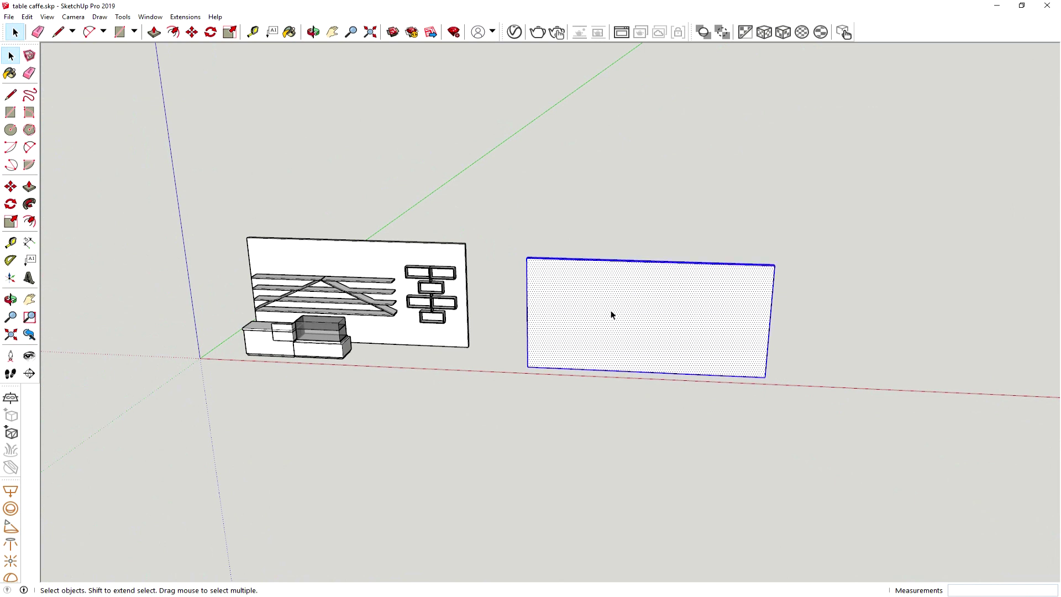
{"action": "left_click_drag", "start_coordinate": [493, 205], "coordinate": [872, 458]}
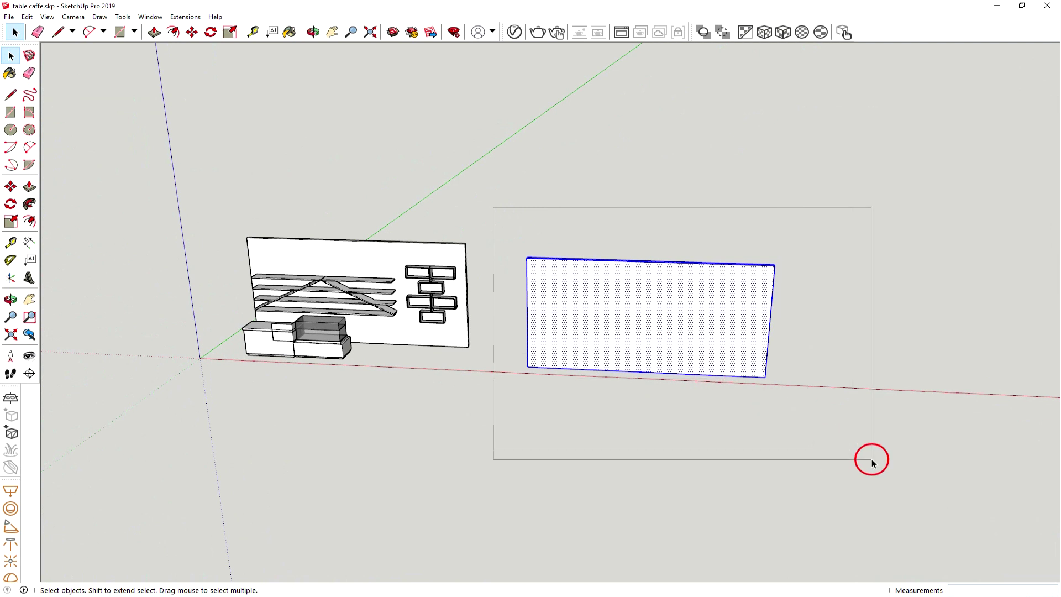
{"action": "right_click", "coordinate": [600, 314]}
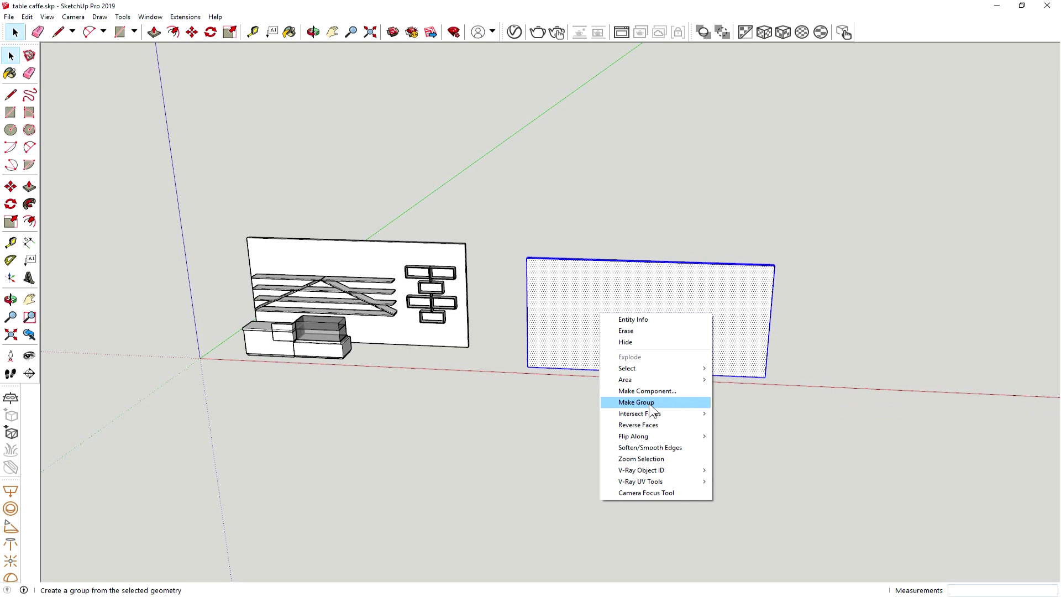
{"action": "left_click", "coordinate": [650, 409]}
Move the grouped panel to stand apart, right of the shelving wall.
{"action": "mouse_move", "coordinate": [706, 395]}
{"action": "middle_mouse_down"}
{"action": "mouse_move", "coordinate": [459, 360]}
{"action": "mouse_move", "coordinate": [348, 408]}
{"action": "mouse_move", "coordinate": [502, 455]}
{"action": "mouse_move", "coordinate": [500, 465]}
{"action": "middle_mouse_up"}
{"action": "middle_click_drag", "start_coordinate": [529, 406], "coordinate": [367, 402]}
{"action": "left_click", "coordinate": [11, 187]}
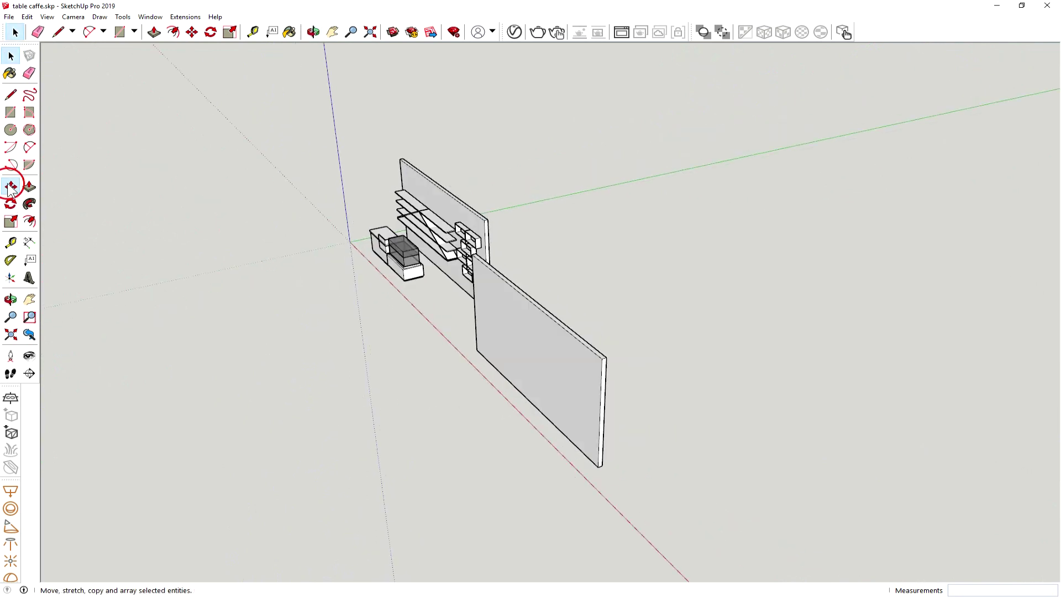
{"action": "left_click", "coordinate": [476, 350]}
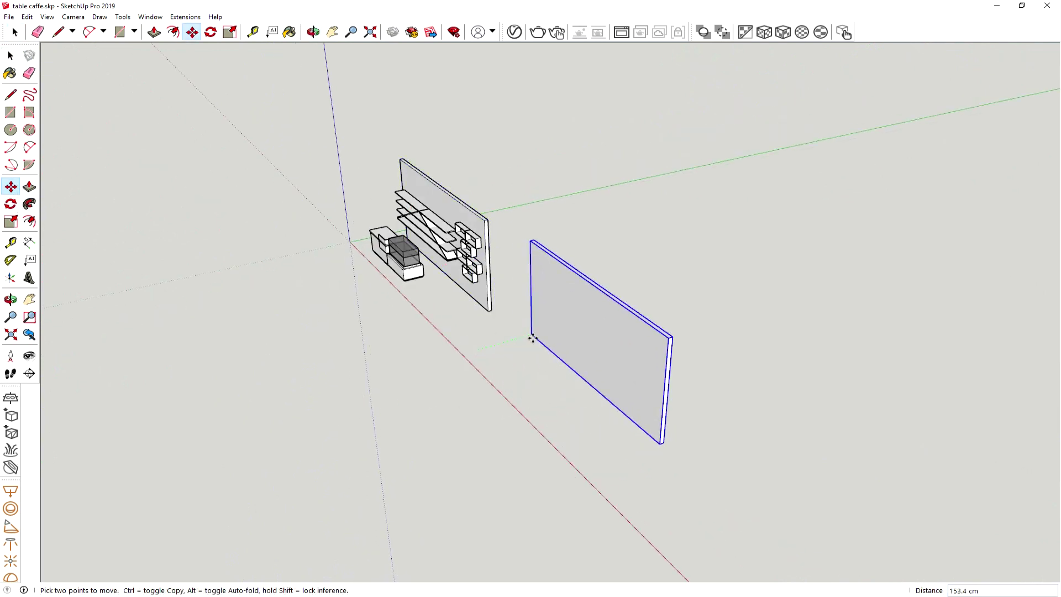
{"action": "left_click", "coordinate": [533, 338]}
{"action": "mouse_move", "coordinate": [450, 379]}
{"action": "middle_mouse_down"}
{"action": "mouse_move", "coordinate": [658, 417]}
{"action": "mouse_move", "coordinate": [635, 392]}
{"action": "middle_mouse_up"}
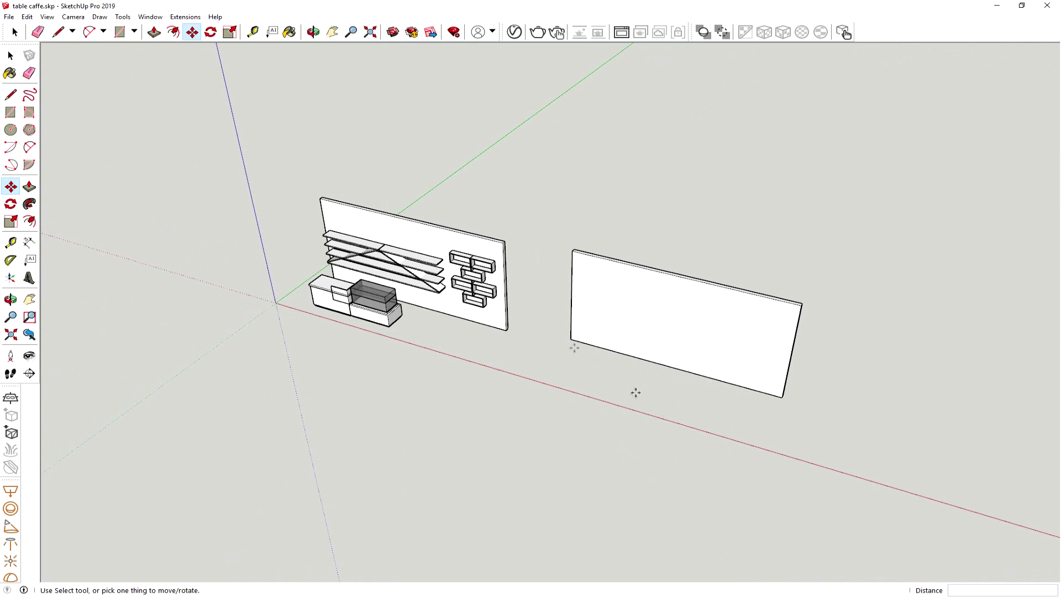
{"action": "left_click", "coordinate": [11, 56]}
{"action": "mouse_move", "coordinate": [538, 441]}
{"action": "middle_mouse_down"}
{"action": "mouse_move", "coordinate": [615, 398]}
{"action": "mouse_move", "coordinate": [582, 306]}
{"action": "middle_mouse_up"}
{"action": "scroll", "coordinate": [498, 287], "scroll_direction": "up", "scroll_amount": 2}
{"action": "scroll", "coordinate": [442, 277], "scroll_direction": "up", "scroll_amount": 2}
{"action": "scroll", "coordinate": [393, 269], "scroll_direction": "up", "scroll_amount": 2}
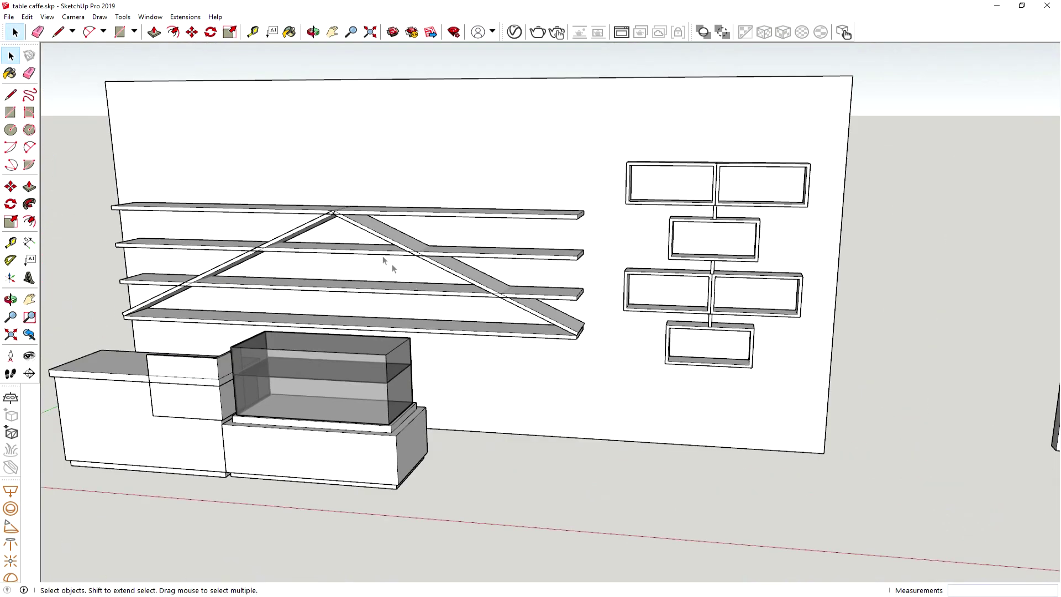
{"action": "scroll", "coordinate": [393, 266], "scroll_direction": "down", "scroll_amount": 3}
{"action": "middle_click_drag", "start_coordinate": [411, 399], "coordinate": [693, 379]}
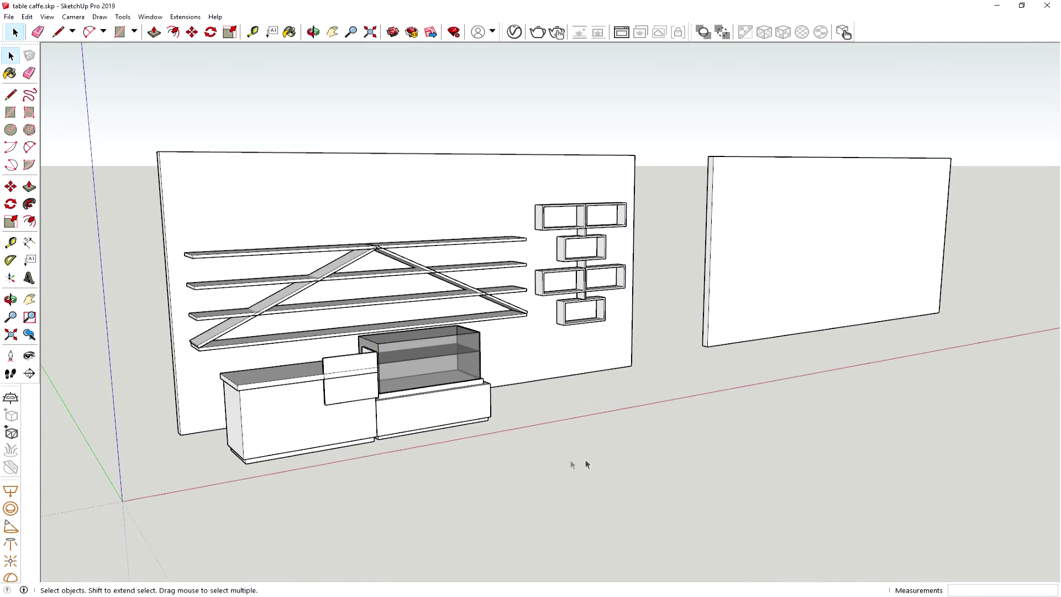
{"action": "scroll", "coordinate": [593, 448], "scroll_direction": "down", "scroll_amount": 3}
{"action": "scroll", "coordinate": [640, 431], "scroll_direction": "down", "scroll_amount": 3}
{"action": "middle_click_drag", "start_coordinate": [642, 429], "coordinate": [591, 407]}
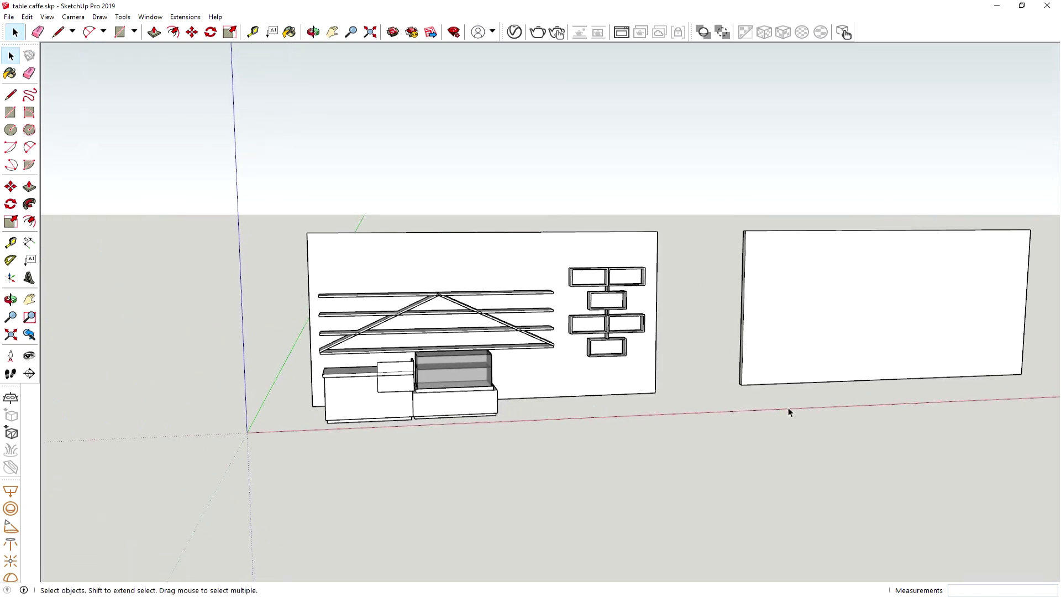
{"action": "mouse_move", "coordinate": [826, 426]}
{"action": "middle_mouse_down"}
{"action": "mouse_move", "coordinate": [621, 396]}
{"action": "mouse_move", "coordinate": [619, 409]}
{"action": "middle_mouse_up"}
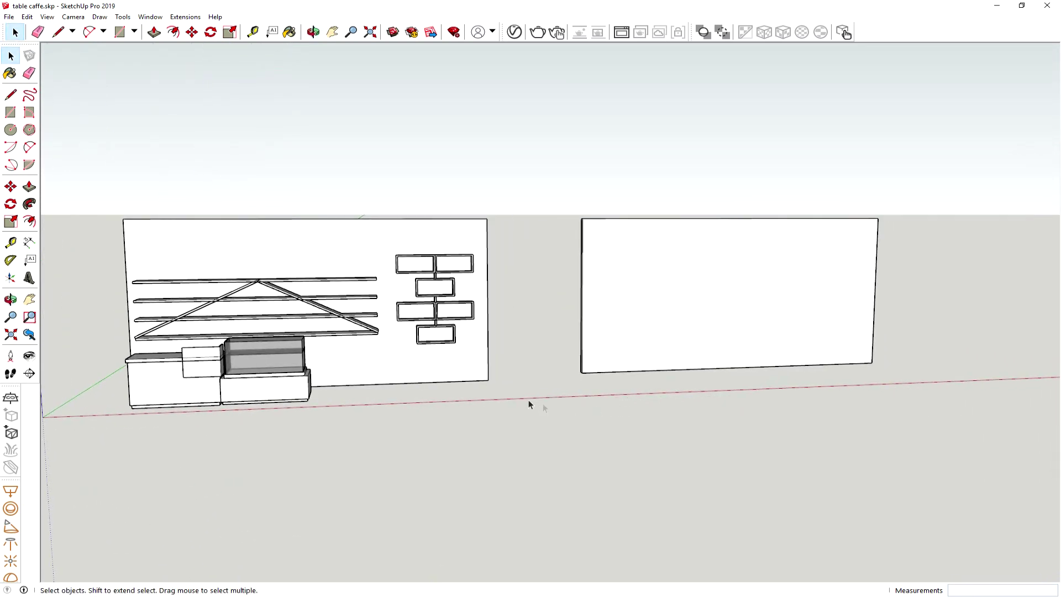
{"action": "left_click", "coordinate": [11, 244]}
{"action": "left_click", "coordinate": [132, 281]}
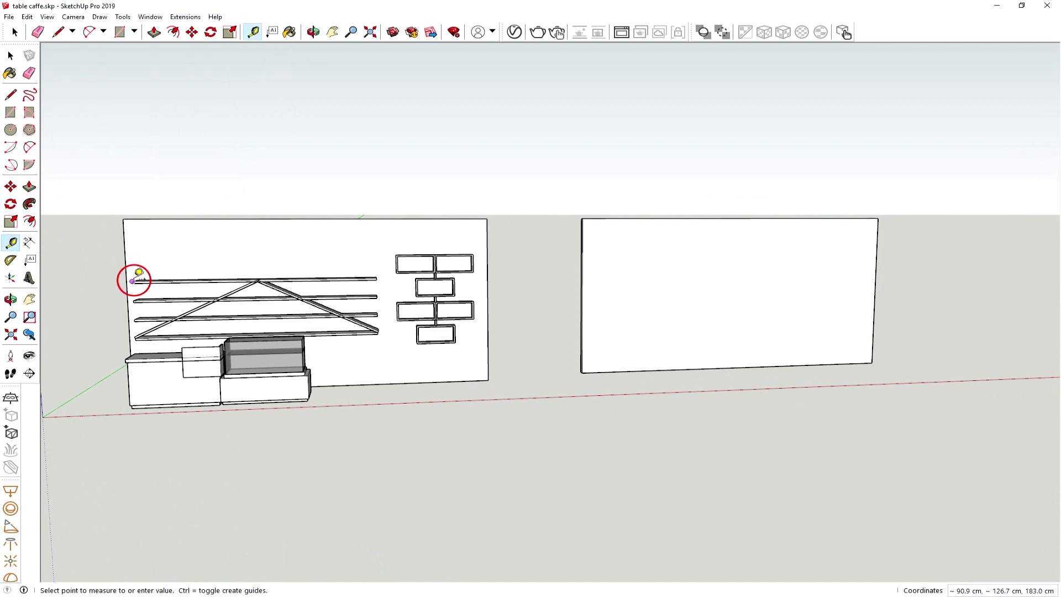
{"action": "left_click", "coordinate": [377, 277]}
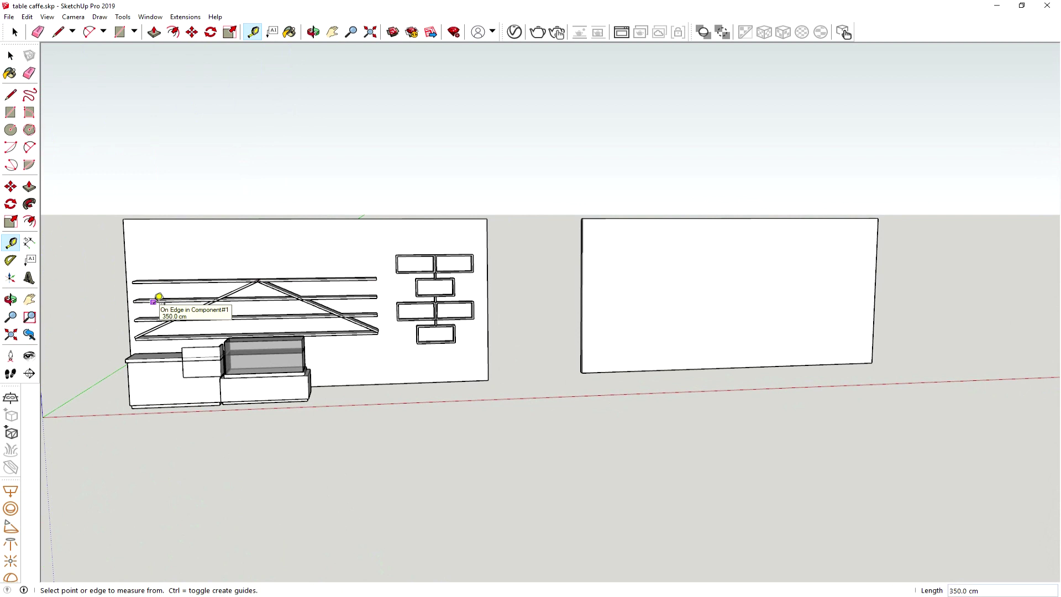
{"action": "left_click", "coordinate": [11, 55]}
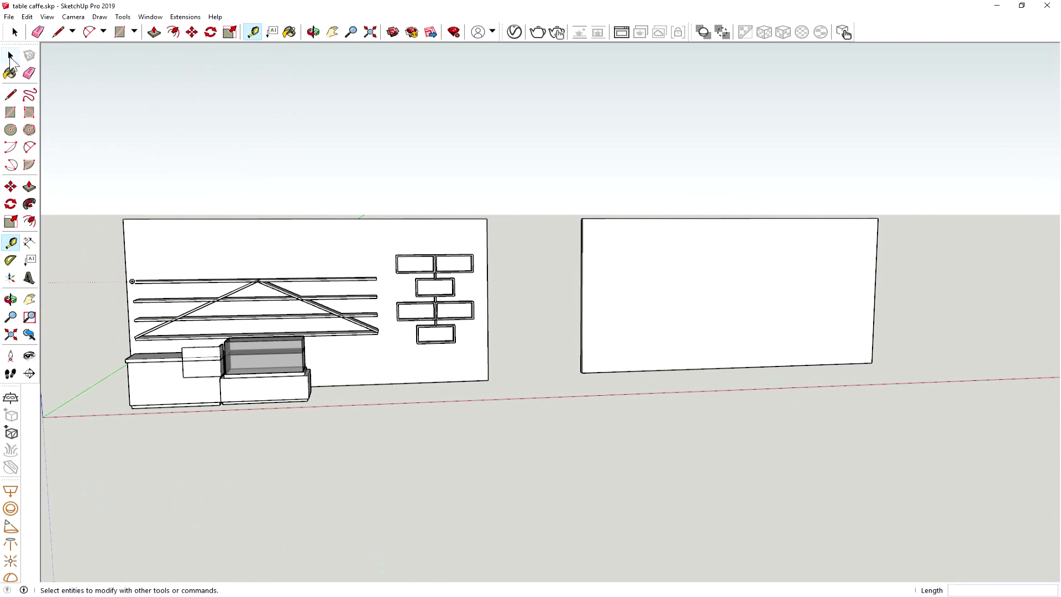
{"action": "mouse_move", "coordinate": [643, 408]}
{"action": "middle_mouse_down"}
{"action": "mouse_move", "coordinate": [633, 346]}
{"action": "mouse_move", "coordinate": [625, 410]}
{"action": "middle_mouse_up"}
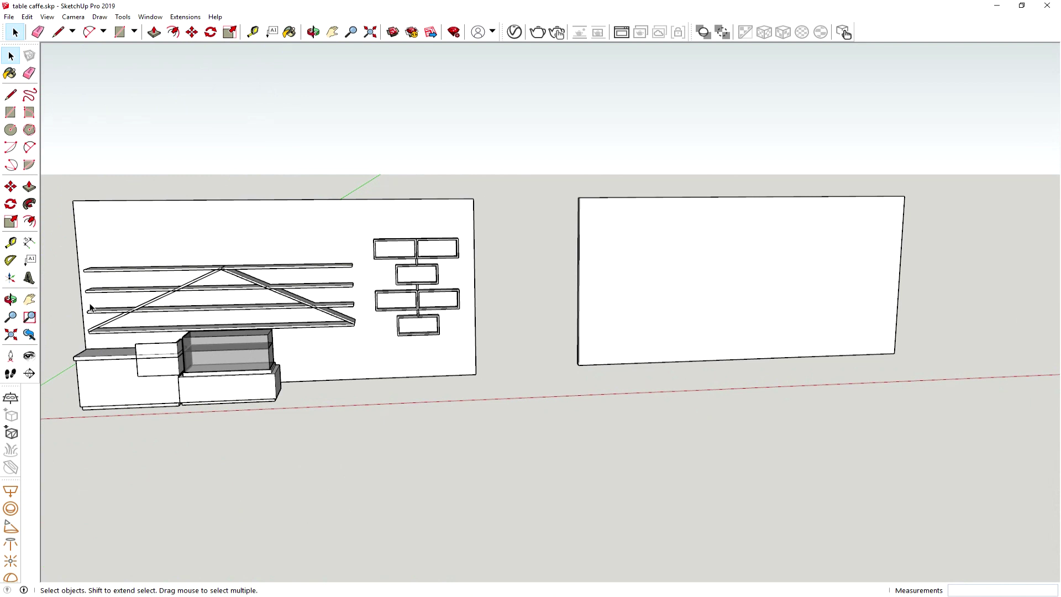
Start a rectangle on the ground before the blank panel and enter 350;30 as its size.
{"action": "left_click", "coordinate": [10, 112]}
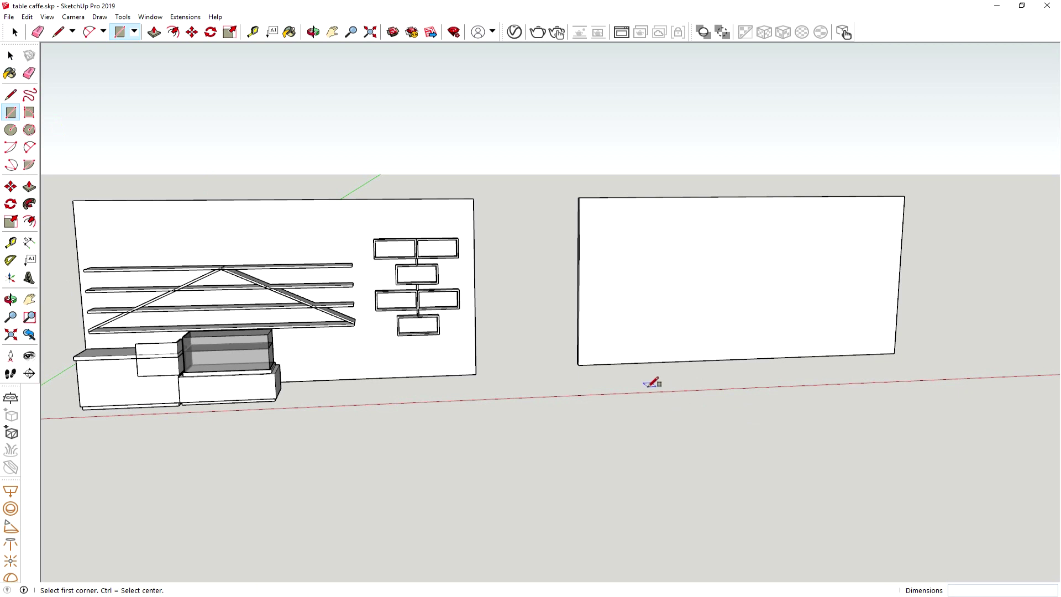
{"action": "scroll", "coordinate": [652, 382], "scroll_direction": "up", "scroll_amount": 3}
{"action": "left_click", "coordinate": [589, 385]}
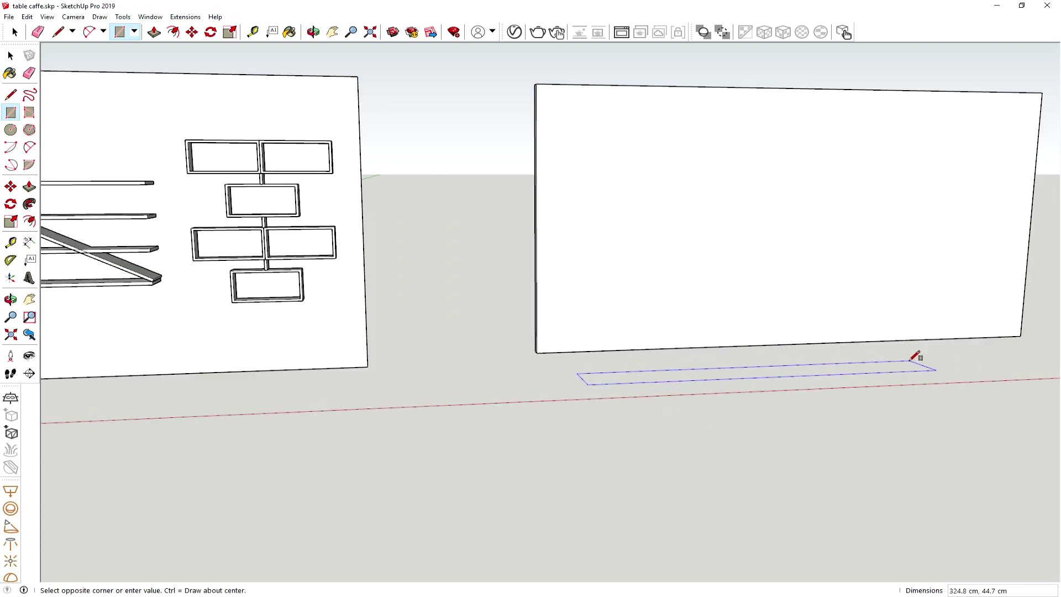
{"action": "type", "text": "350,30"}
{"action": "key", "text": "Return"}
Push/Pull the rectangle upward into a 2 cm thick slab.
{"action": "middle_click_drag", "start_coordinate": [689, 472], "coordinate": [663, 521]}
{"action": "left_click", "coordinate": [30, 187]}
{"action": "left_click_drag", "start_coordinate": [685, 367], "coordinate": [685, 345]}
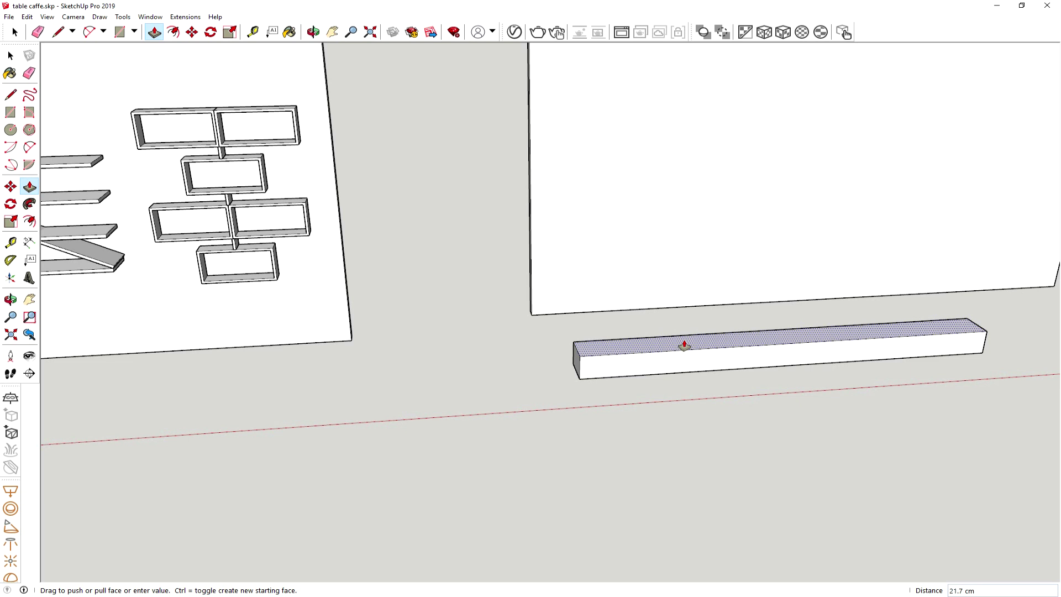
{"action": "type", "text": "2"}
{"action": "key", "text": "Return"}
Orbit, zoom and pan around the new slab, then return to Select.
{"action": "middle_click_drag", "start_coordinate": [595, 420], "coordinate": [612, 389]}
{"action": "scroll", "coordinate": [591, 388], "scroll_direction": "up", "scroll_amount": 1}
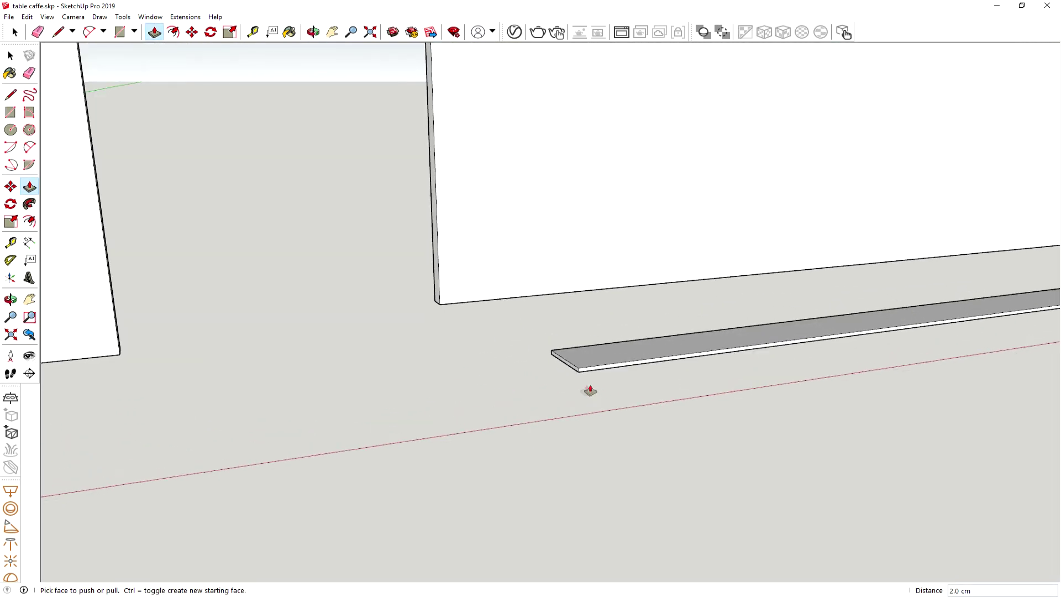
{"action": "scroll", "coordinate": [554, 372], "scroll_direction": "up", "scroll_amount": 2}
{"action": "scroll", "coordinate": [668, 420], "scroll_direction": "up", "scroll_amount": 2}
{"action": "scroll", "coordinate": [681, 395], "scroll_direction": "up", "scroll_amount": 1}
{"action": "scroll", "coordinate": [622, 391], "scroll_direction": "down", "scroll_amount": 2}
{"action": "scroll", "coordinate": [644, 424], "scroll_direction": "down", "scroll_amount": 1}
{"action": "scroll", "coordinate": [645, 424], "scroll_direction": "down", "scroll_amount": 1}
{"action": "scroll", "coordinate": [642, 425], "scroll_direction": "down", "scroll_amount": 2}
{"action": "scroll", "coordinate": [642, 425], "scroll_direction": "down", "scroll_amount": 2}
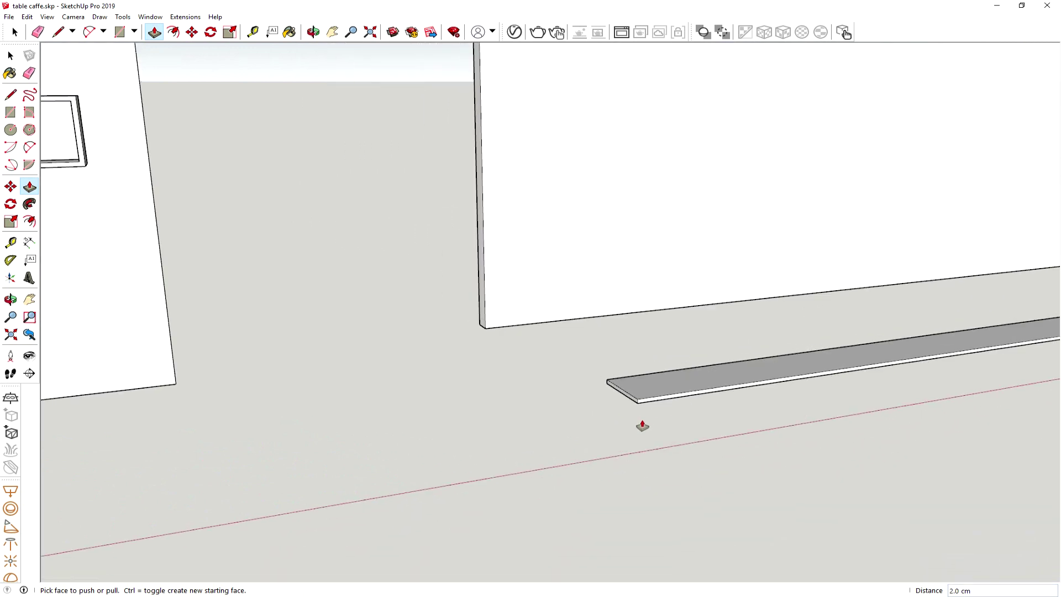
{"action": "middle_click_drag", "start_coordinate": [801, 409], "coordinate": [550, 384], "text": "shift"}
{"action": "key", "text": "p"}
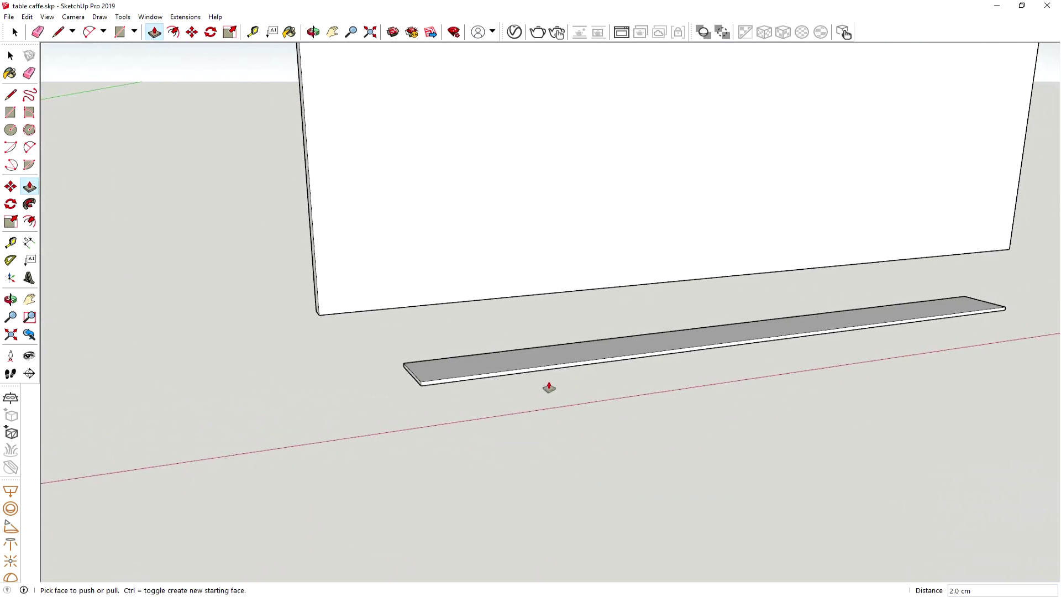
{"action": "key", "text": "space"}
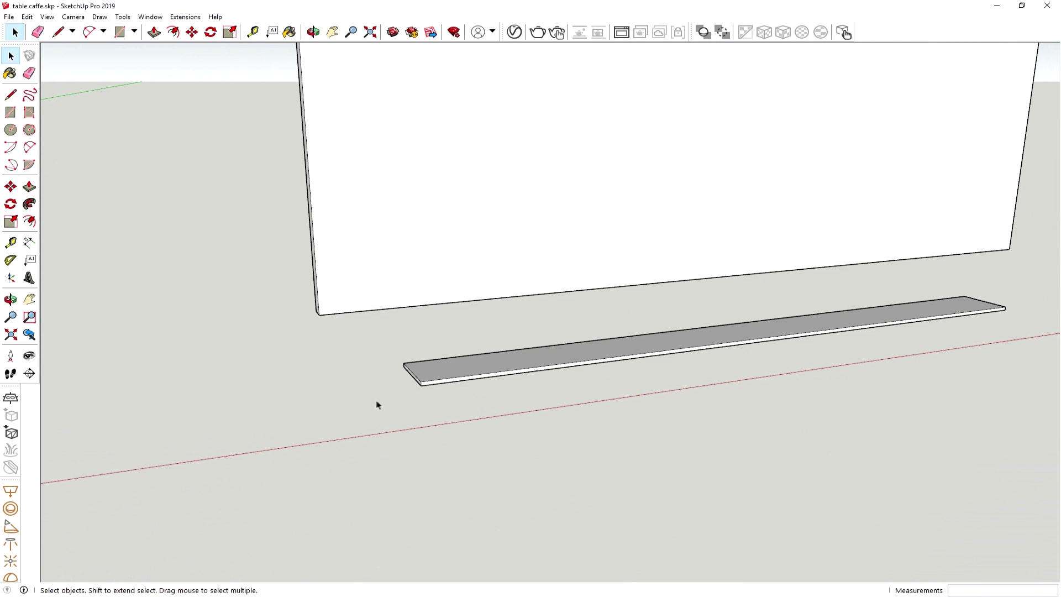
{"action": "mouse_move", "coordinate": [502, 384]}
{"action": "middle_mouse_down"}
{"action": "mouse_move", "coordinate": [651, 400]}
{"action": "mouse_move", "coordinate": [640, 391]}
{"action": "mouse_move", "coordinate": [600, 402]}
{"action": "middle_mouse_up"}
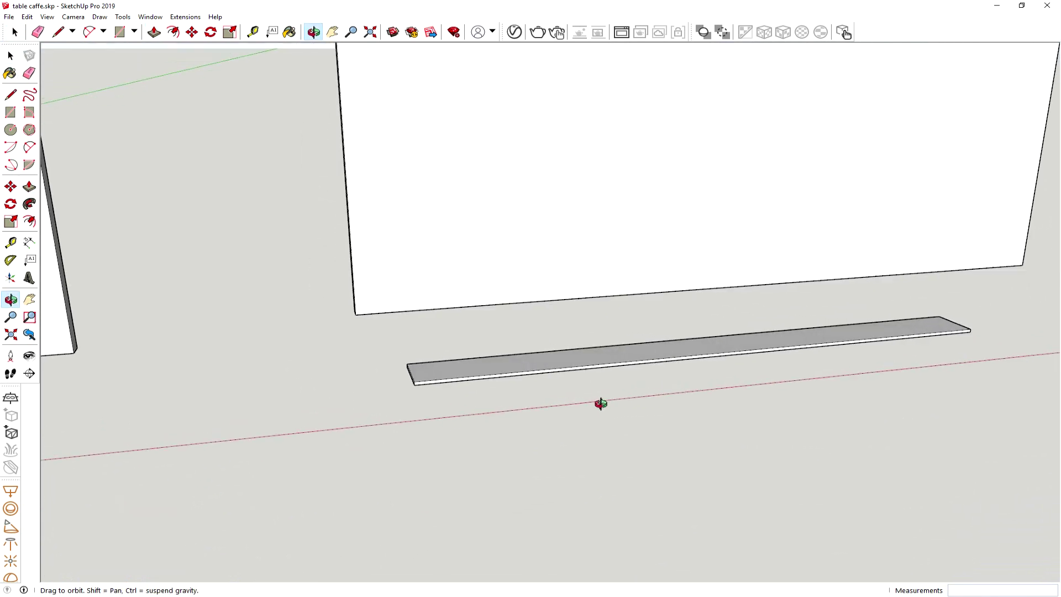
{"action": "left_click_drag", "start_coordinate": [383, 337], "coordinate": [1022, 362]}
{"action": "left_click", "coordinate": [940, 414]}
{"action": "mouse_move", "coordinate": [940, 415]}
{"action": "middle_mouse_down"}
{"action": "mouse_move", "coordinate": [881, 403]}
{"action": "mouse_move", "coordinate": [524, 447]}
{"action": "middle_mouse_up"}
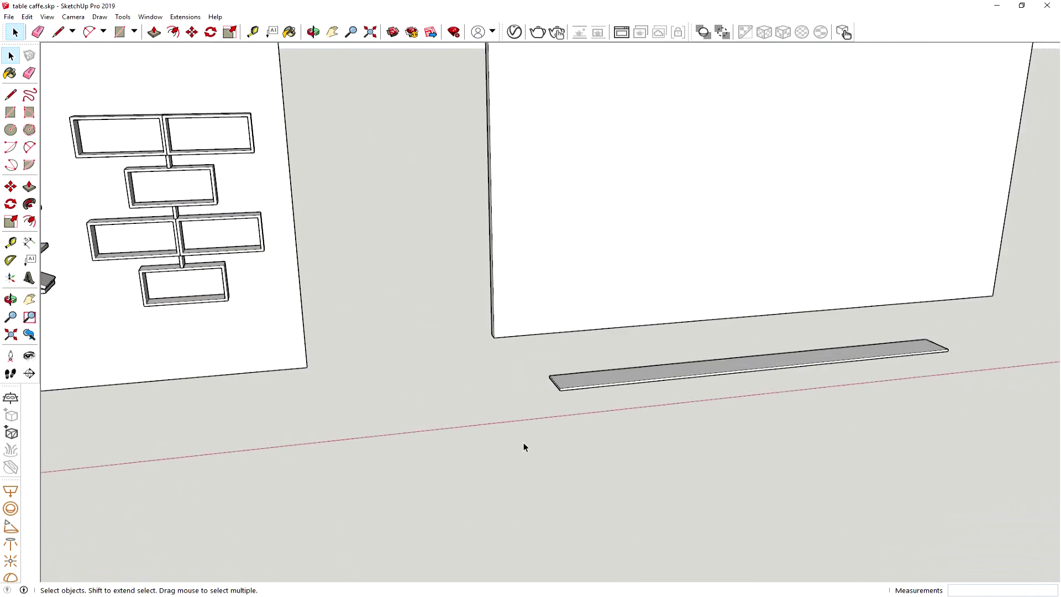
{"action": "triple_click", "coordinate": [620, 381]}
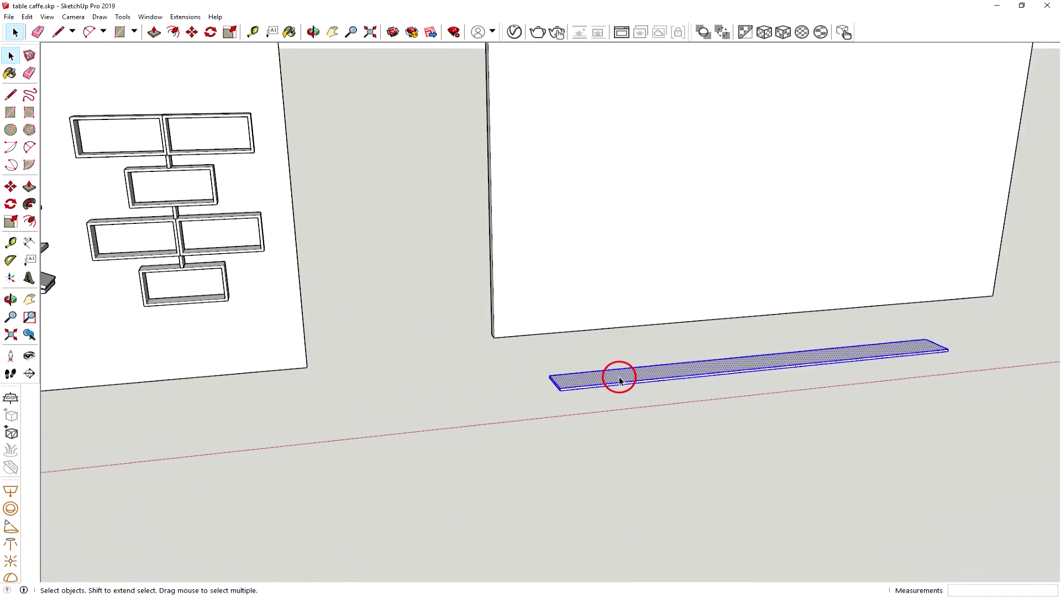
{"action": "left_click", "coordinate": [599, 424]}
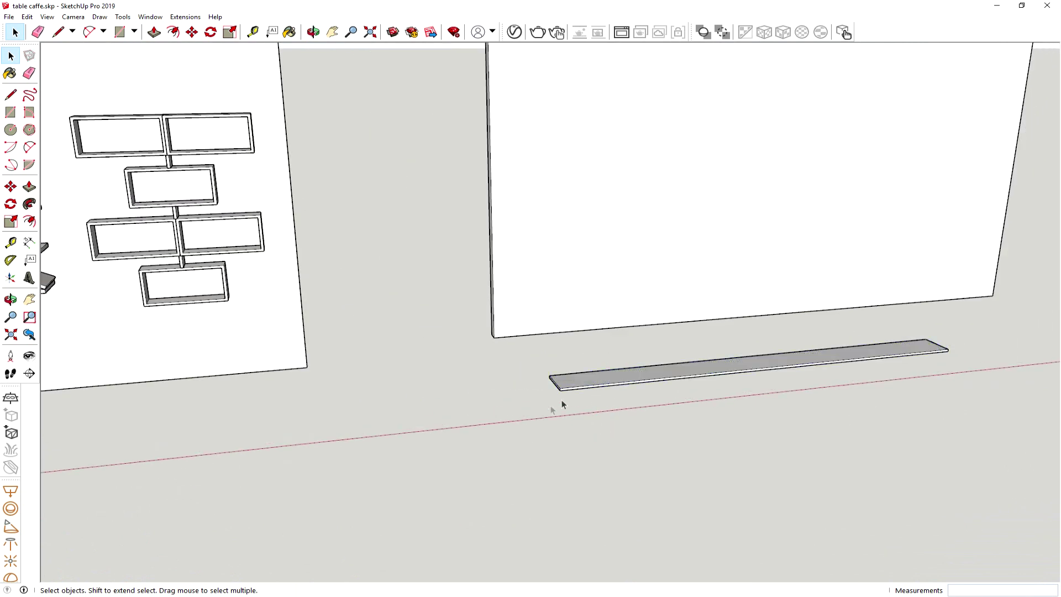
{"action": "triple_click", "coordinate": [592, 383]}
{"action": "left_click", "coordinate": [602, 385]}
{"action": "left_click", "coordinate": [606, 381]}
{"action": "double_click", "coordinate": [607, 381]}
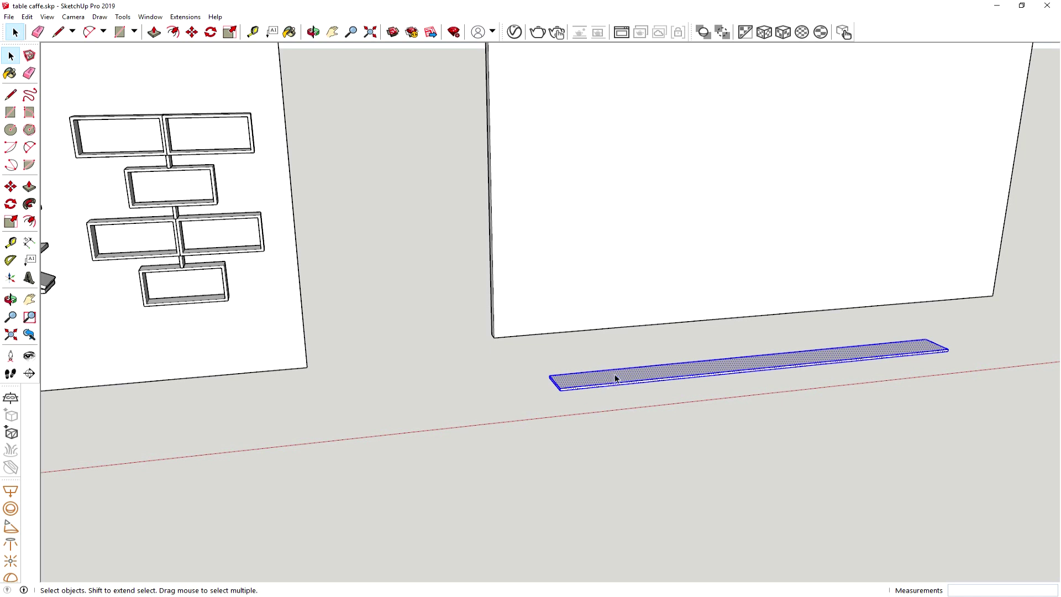
{"action": "scroll", "coordinate": [607, 394], "scroll_direction": "up", "scroll_amount": 2}
{"action": "scroll", "coordinate": [645, 384], "scroll_direction": "down", "scroll_amount": 3}
{"action": "scroll", "coordinate": [971, 357], "scroll_direction": "up", "scroll_amount": 1}
{"action": "scroll", "coordinate": [940, 355], "scroll_direction": "up", "scroll_amount": 1}
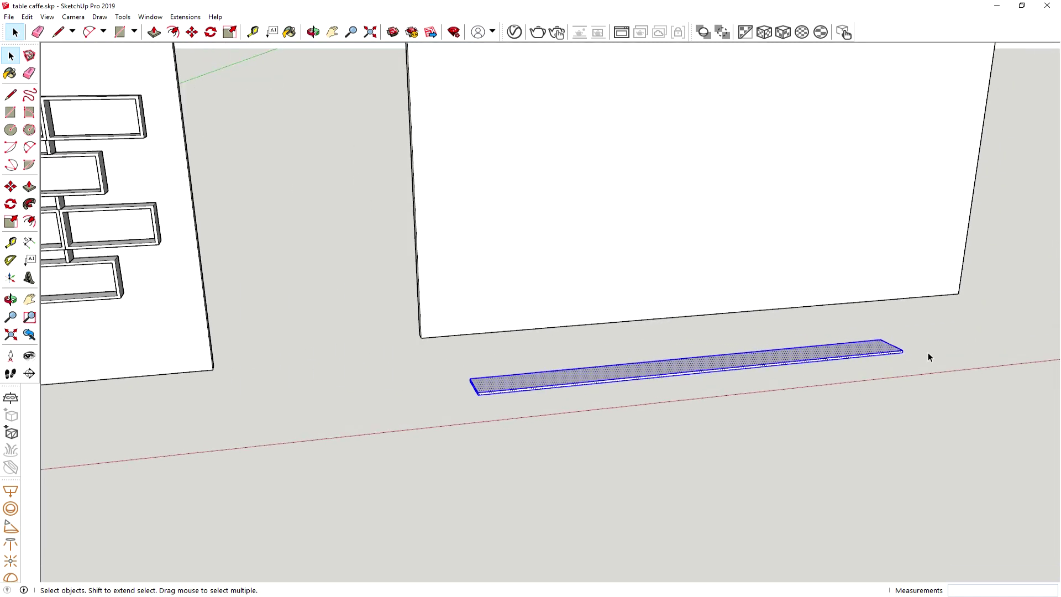
{"action": "left_click", "coordinate": [681, 386]}
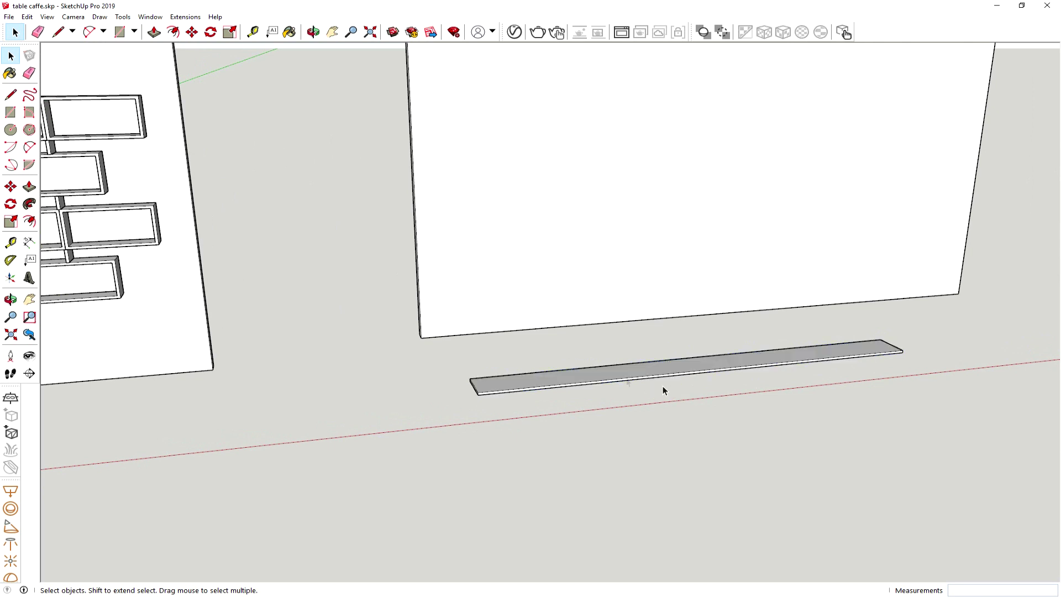
{"action": "triple_click", "coordinate": [594, 380]}
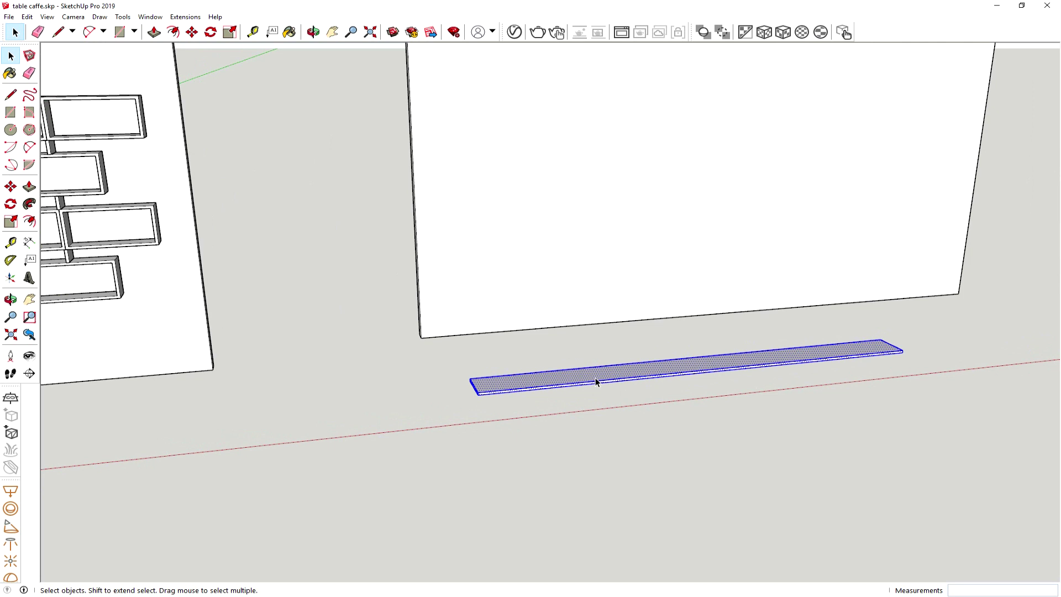
{"action": "left_click", "coordinate": [351, 395]}
{"action": "double_click", "coordinate": [617, 376]}
{"action": "middle_click_drag", "start_coordinate": [617, 378], "coordinate": [533, 398]}
{"action": "scroll", "coordinate": [543, 397], "scroll_direction": "up", "scroll_amount": 2}
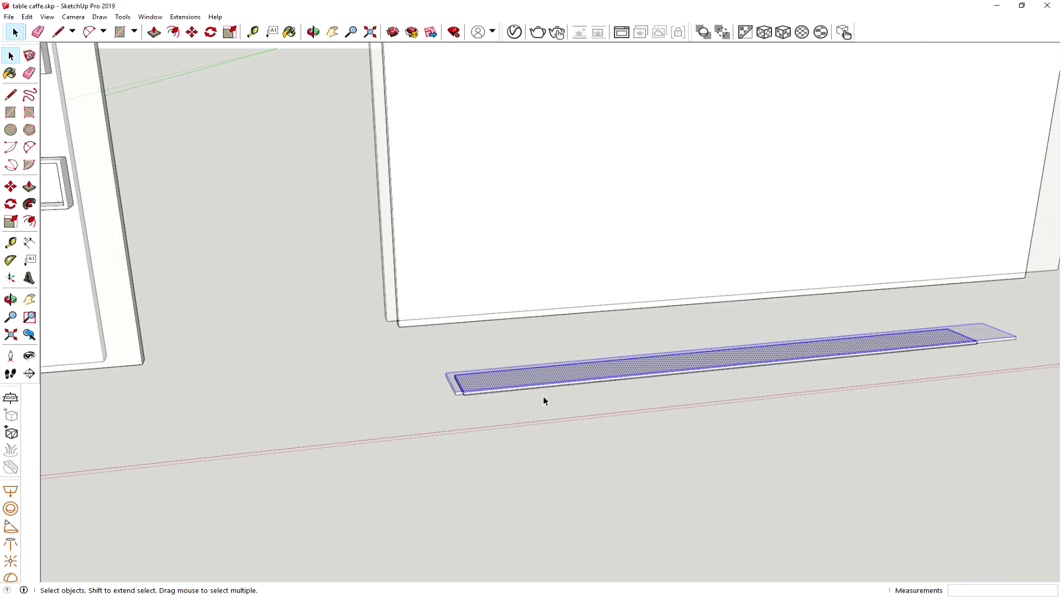
{"action": "scroll", "coordinate": [544, 393], "scroll_direction": "up", "scroll_amount": 2}
{"action": "left_click", "coordinate": [543, 402]}
{"action": "left_click", "coordinate": [545, 365]}
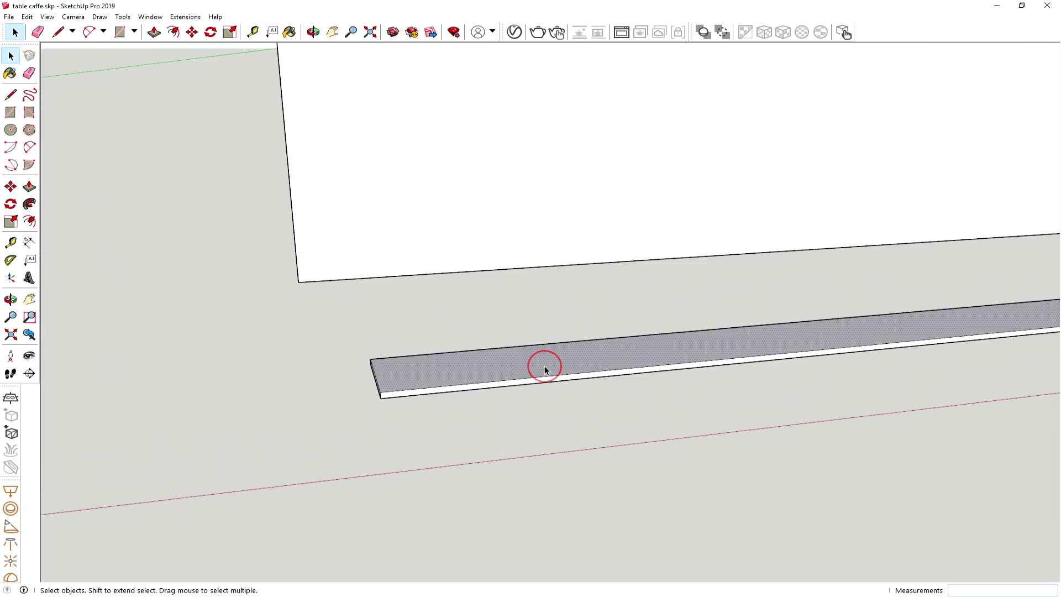
{"action": "left_click", "coordinate": [543, 426]}
{"action": "left_click", "coordinate": [552, 365]}
{"action": "double_click", "coordinate": [552, 366]}
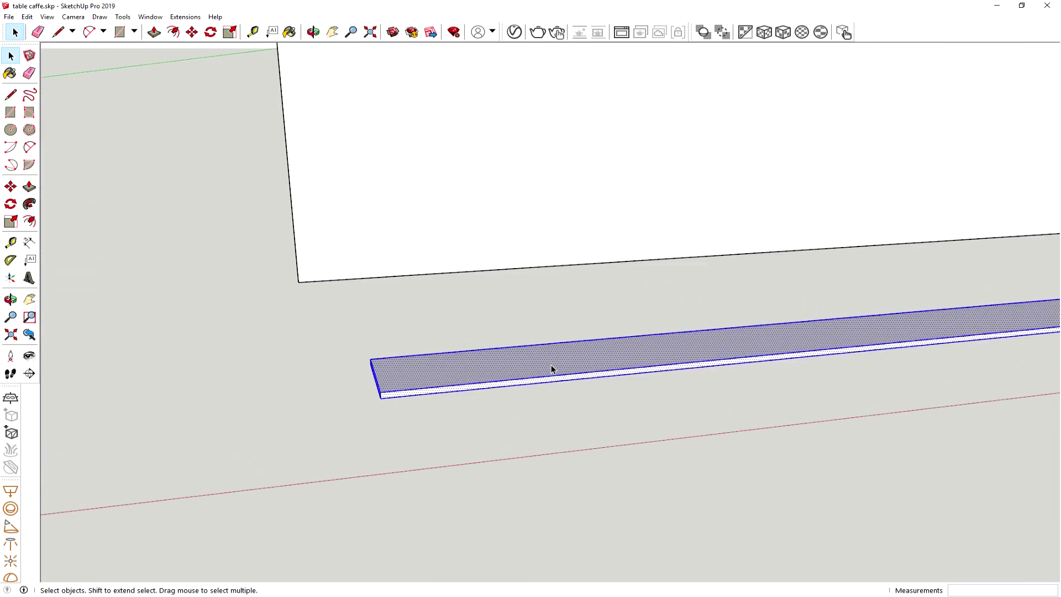
{"action": "scroll", "coordinate": [555, 389], "scroll_direction": "down", "scroll_amount": 2}
{"action": "scroll", "coordinate": [617, 388], "scroll_direction": "down", "scroll_amount": 2}
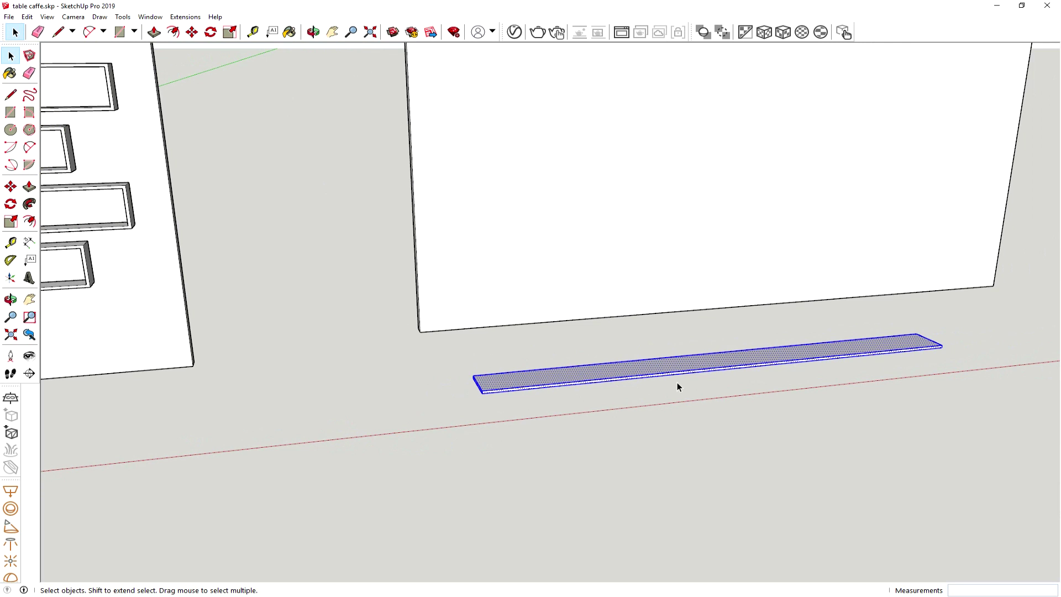
{"action": "left_click", "coordinate": [668, 381]}
{"action": "scroll", "coordinate": [639, 378], "scroll_direction": "up", "scroll_amount": 2}
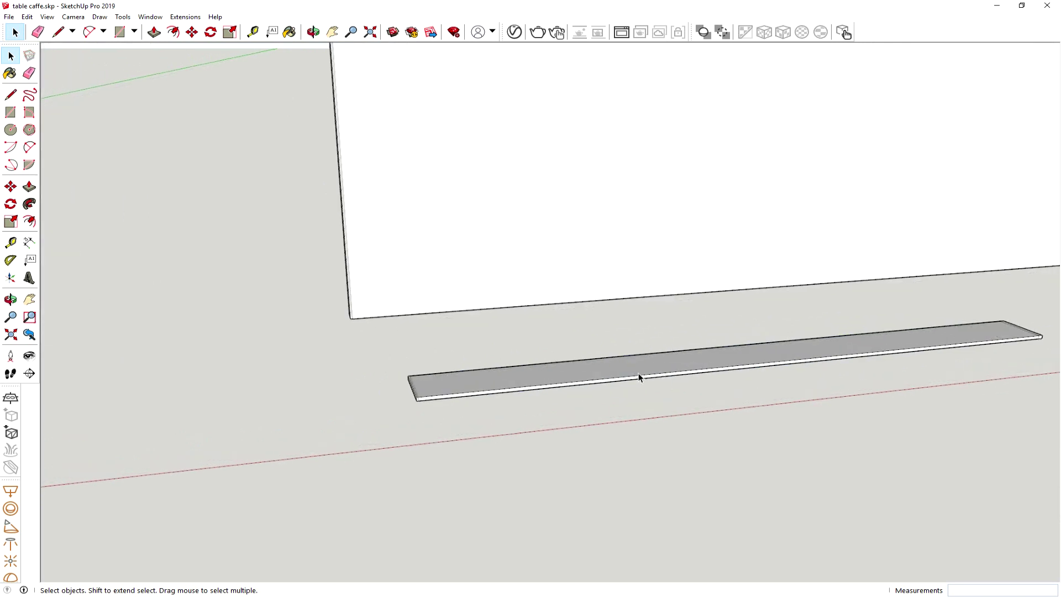
{"action": "triple_click", "coordinate": [642, 375]}
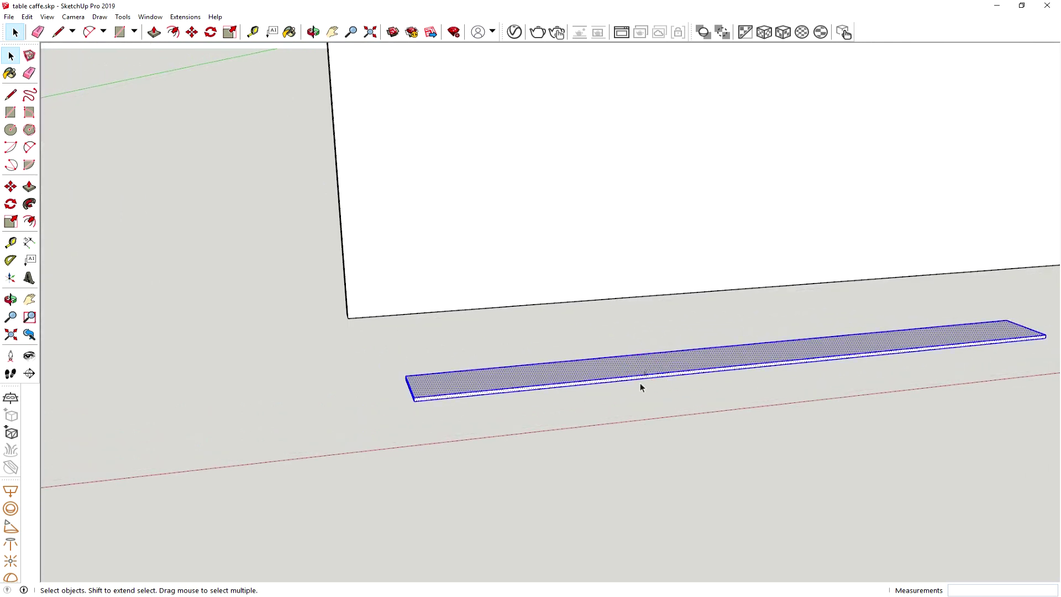
{"action": "left_click", "coordinate": [644, 373]}
{"action": "left_click", "coordinate": [642, 385]}
{"action": "triple_click", "coordinate": [641, 370]}
{"action": "scroll", "coordinate": [635, 398], "scroll_direction": "down", "scroll_amount": 2}
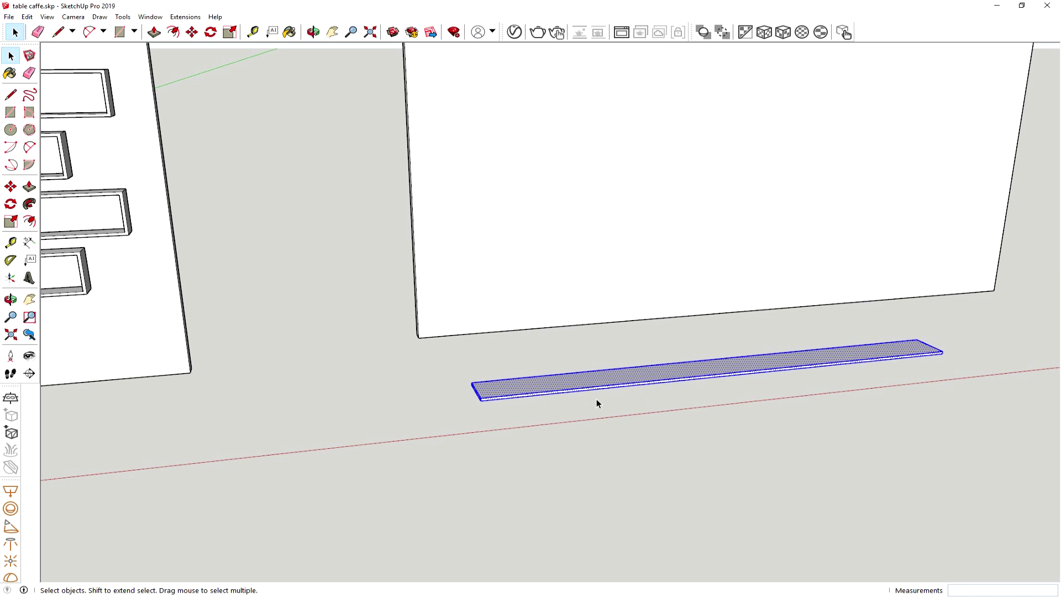
{"action": "scroll", "coordinate": [595, 399], "scroll_direction": "up", "scroll_amount": 1}
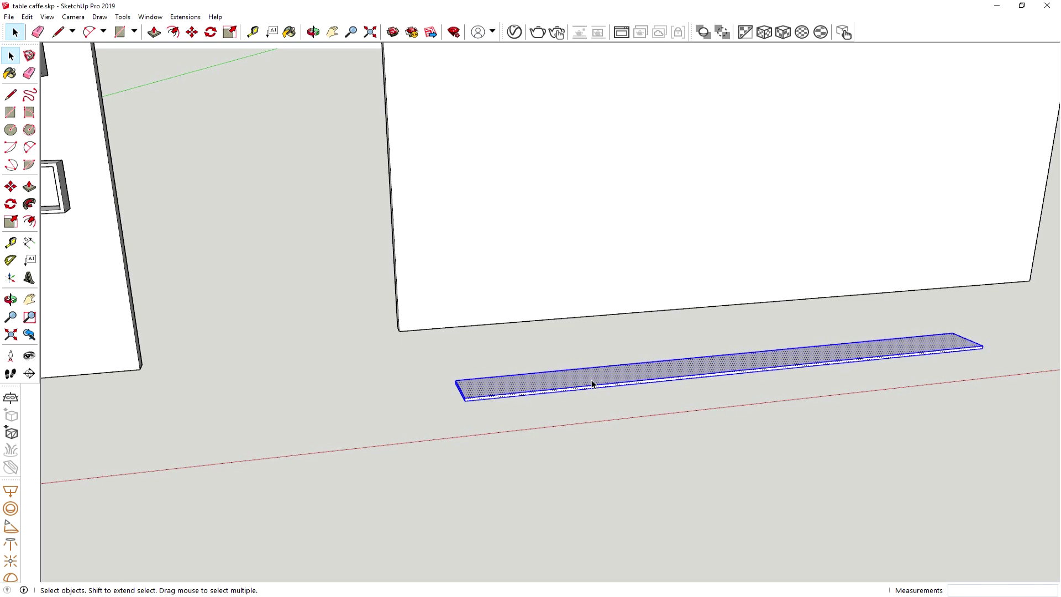
{"action": "mouse_move", "coordinate": [506, 418]}
{"action": "middle_mouse_down"}
{"action": "mouse_move", "coordinate": [597, 396]}
{"action": "mouse_move", "coordinate": [704, 334]}
{"action": "mouse_move", "coordinate": [778, 363]}
{"action": "mouse_move", "coordinate": [580, 360]}
{"action": "mouse_move", "coordinate": [486, 381]}
{"action": "mouse_move", "coordinate": [602, 386]}
{"action": "mouse_move", "coordinate": [571, 397]}
{"action": "middle_mouse_up"}
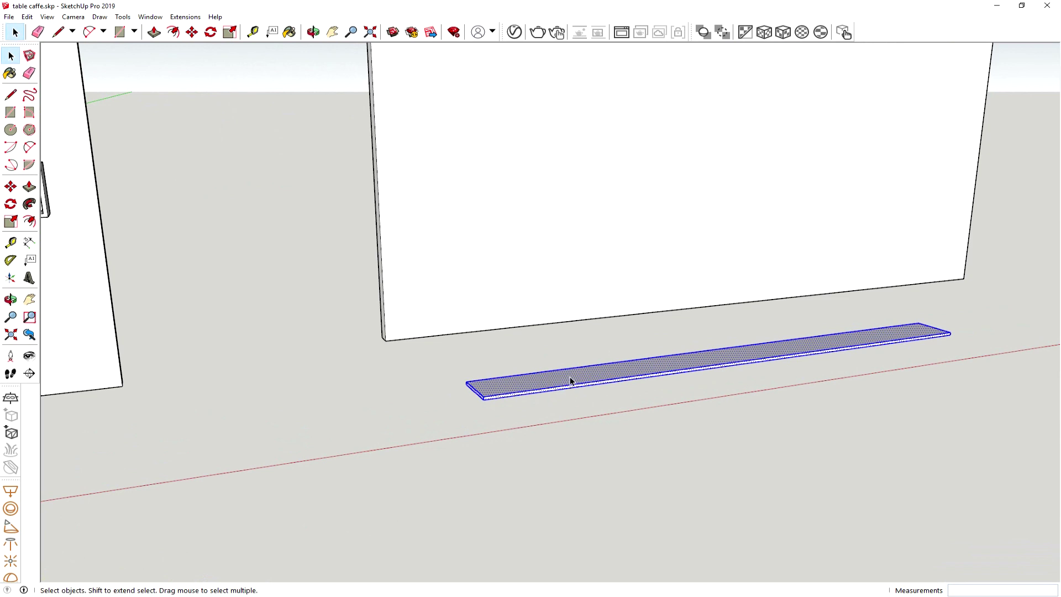
Make the board a component via Make Component, creating Component#4.
{"action": "right_click", "coordinate": [571, 379]}
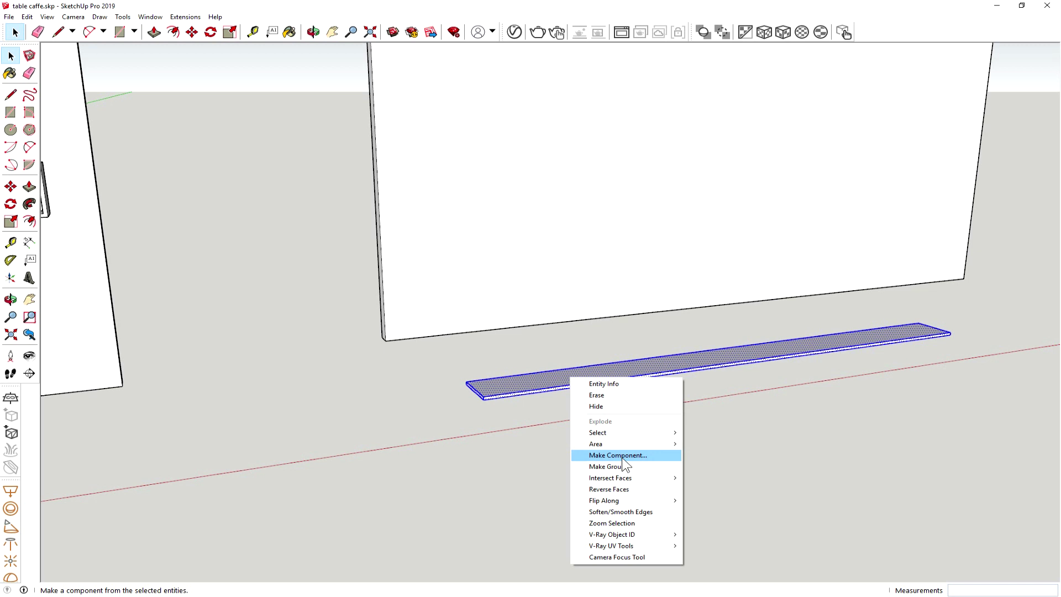
{"action": "key", "text": "Escape"}
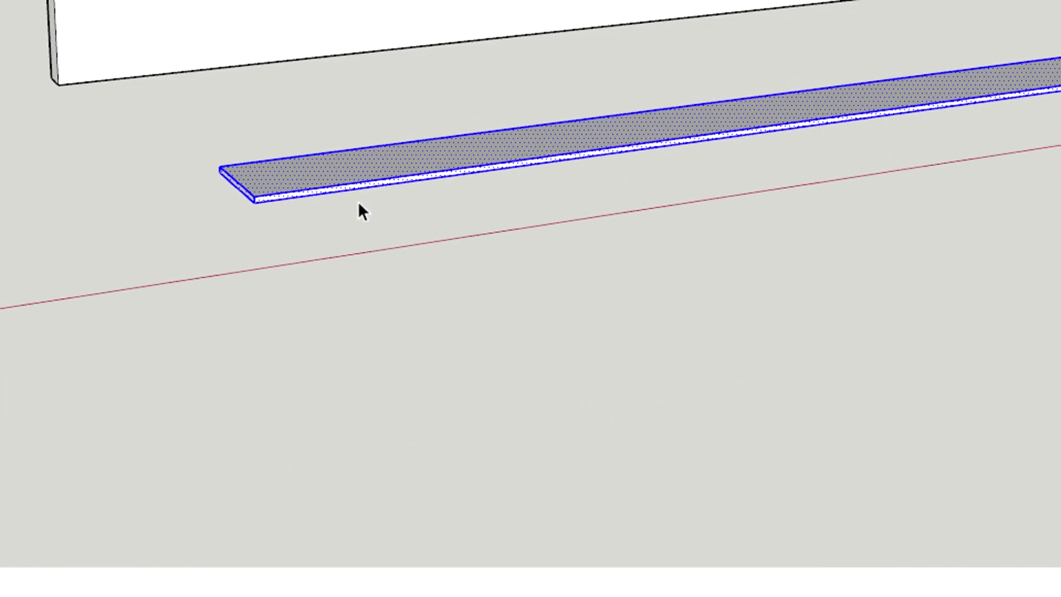
{"action": "right_click", "coordinate": [385, 173]}
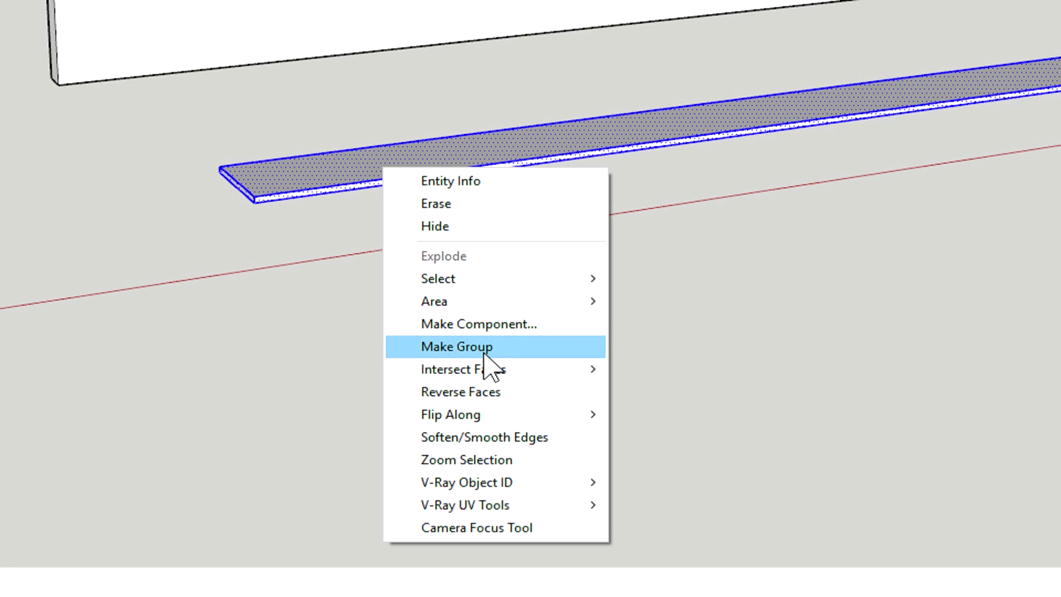
{"action": "left_click", "coordinate": [475, 324]}
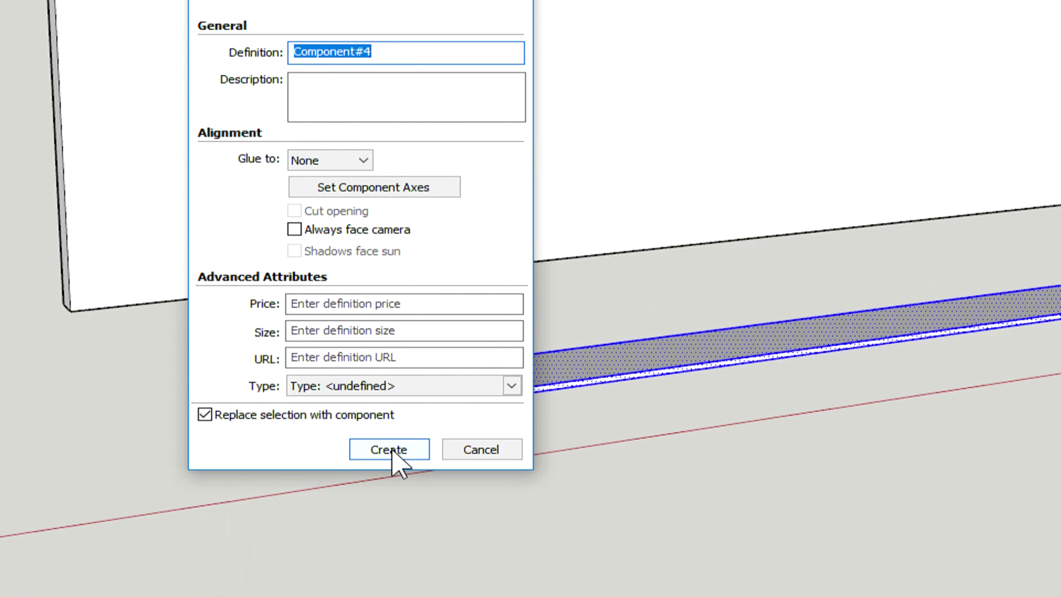
{"action": "left_click", "coordinate": [391, 448]}
{"action": "left_click", "coordinate": [381, 447]}
{"action": "left_click", "coordinate": [298, 397]}
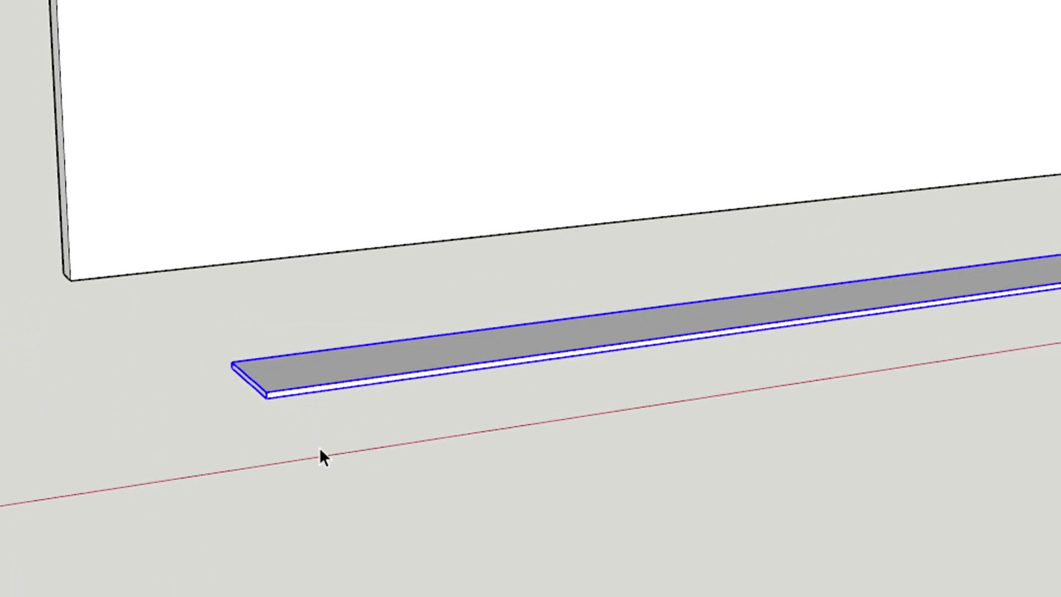
{"action": "middle_click_drag", "start_coordinate": [249, 400], "coordinate": [492, 402]}
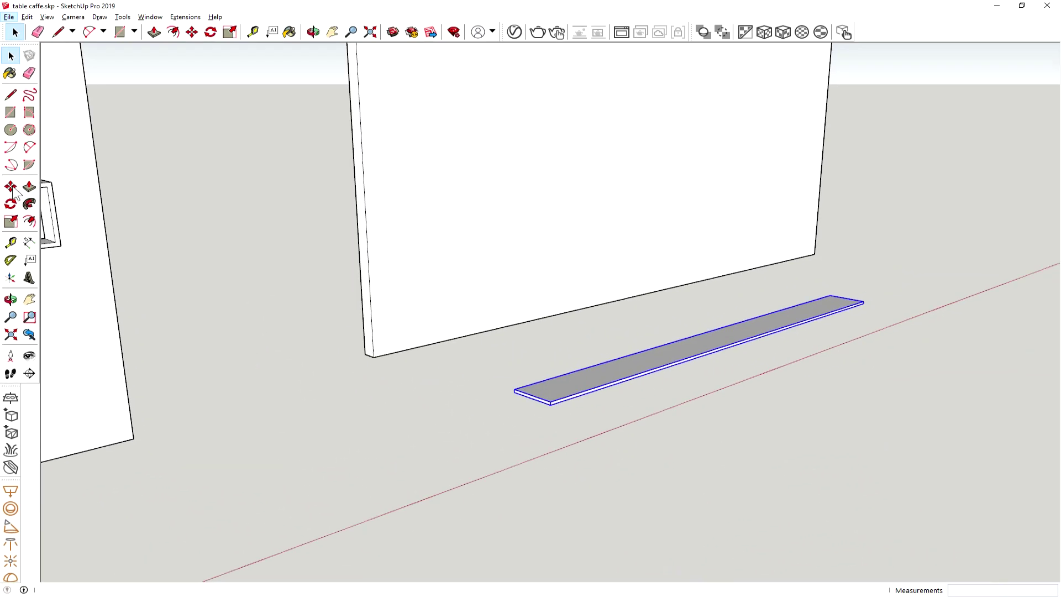
Move the board so its corner snaps to the blank panel's corner.
{"action": "left_click", "coordinate": [10, 187]}
{"action": "scroll", "coordinate": [503, 393], "scroll_direction": "up", "scroll_amount": 2}
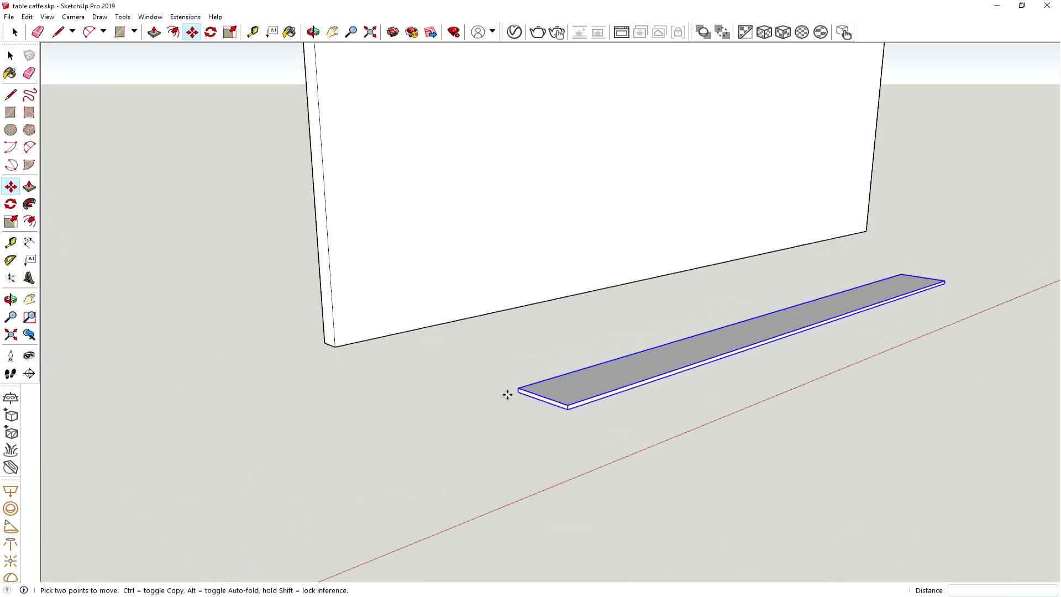
{"action": "left_click", "coordinate": [509, 392]}
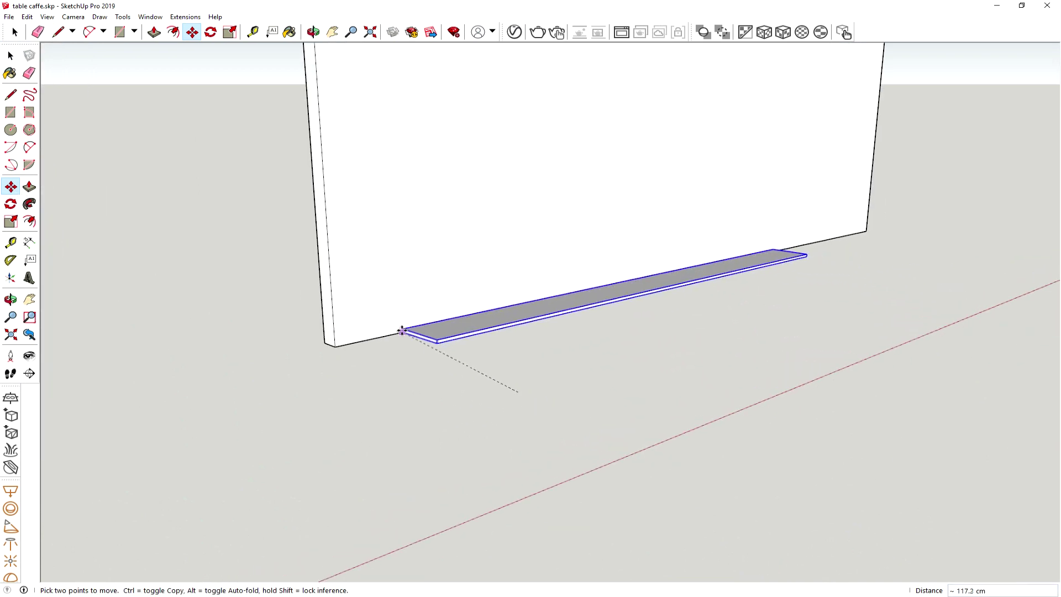
{"action": "left_click", "coordinate": [335, 343]}
{"action": "scroll", "coordinate": [329, 351], "scroll_direction": "up", "scroll_amount": 2}
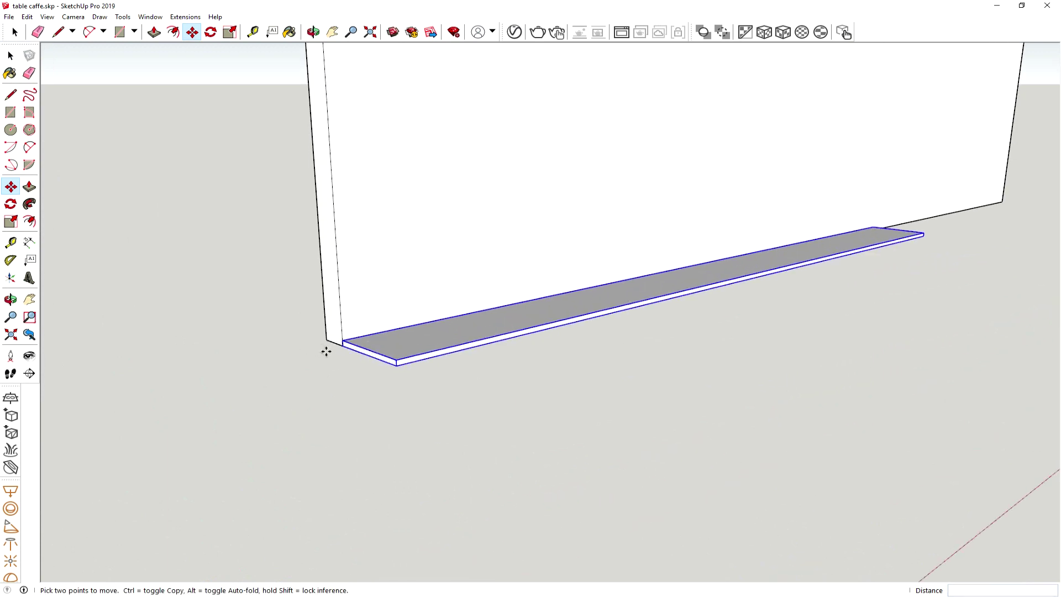
{"action": "scroll", "coordinate": [337, 353], "scroll_direction": "up", "scroll_amount": 1}
Shift the board 30 along the wall, then raise it 90 cm.
{"action": "left_click", "coordinate": [345, 344]}
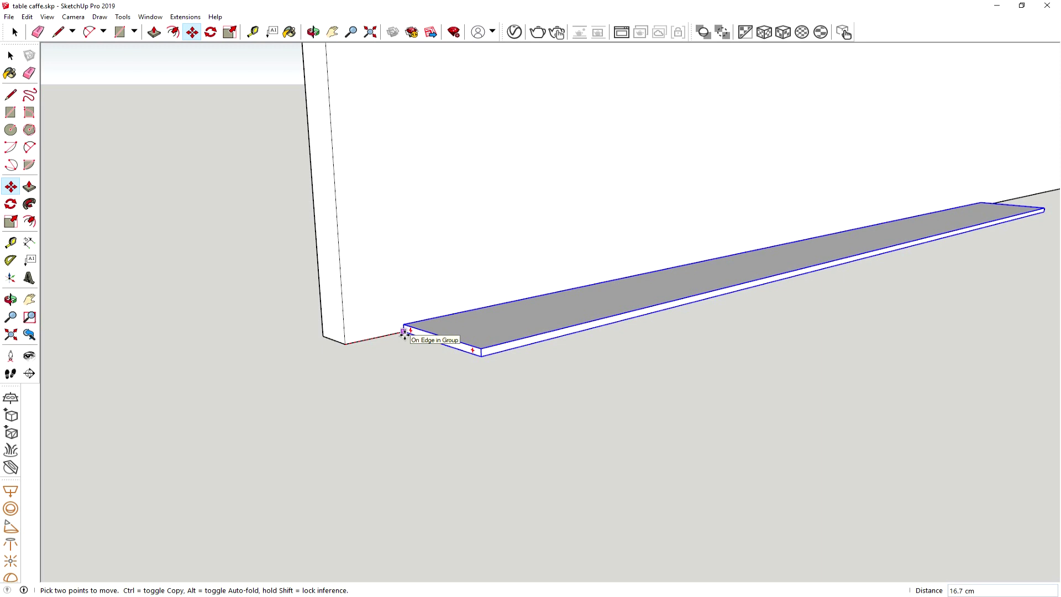
{"action": "type", "text": "30"}
{"action": "key", "text": "Return"}
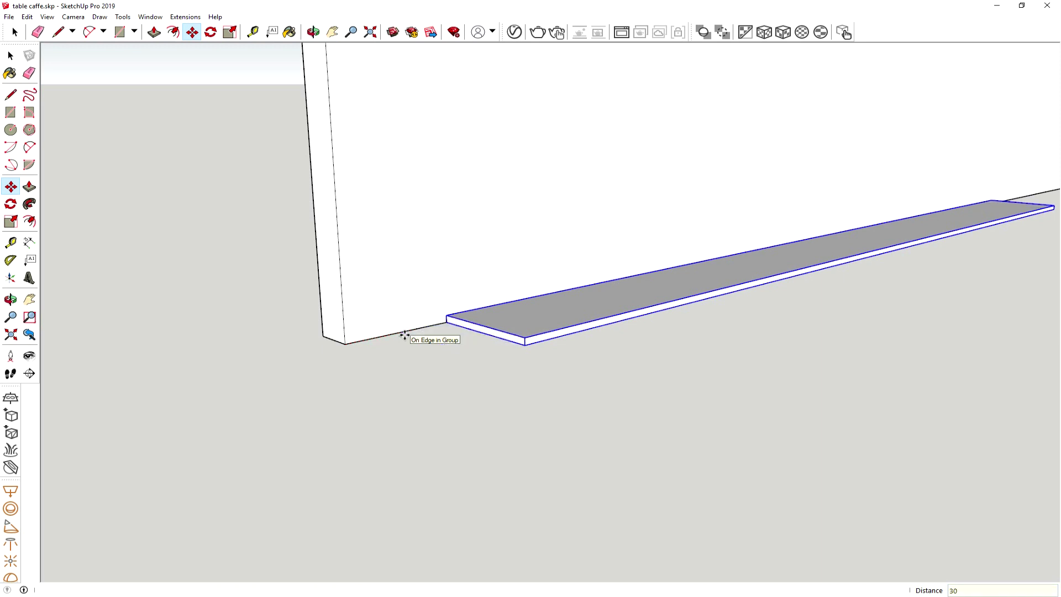
{"action": "left_click", "coordinate": [446, 318]}
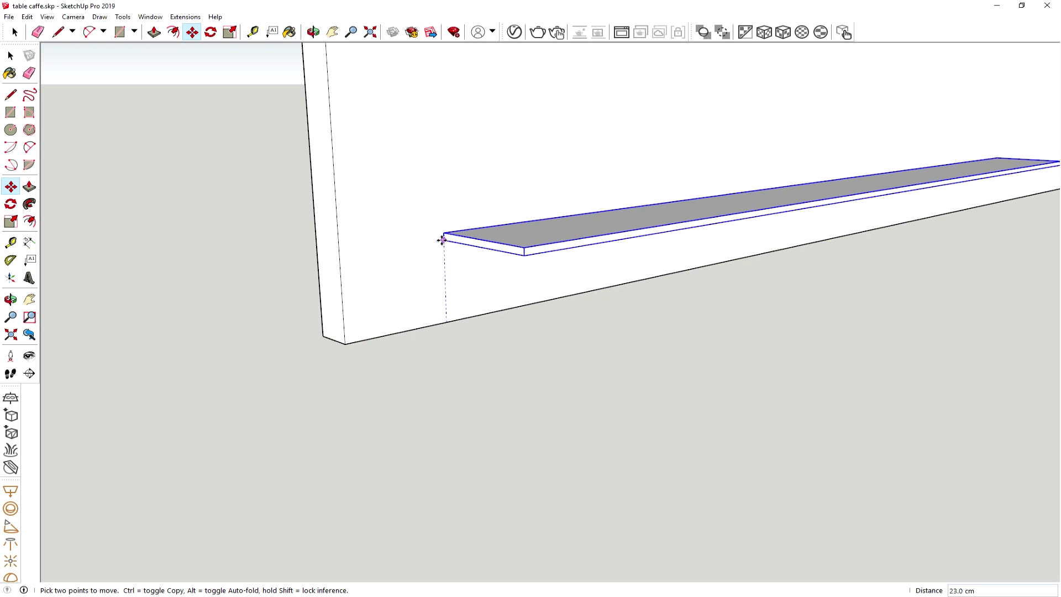
{"action": "type", "text": "90"}
{"action": "key", "text": "Return"}
{"action": "scroll", "coordinate": [498, 287], "scroll_direction": "down", "scroll_amount": 2}
{"action": "scroll", "coordinate": [582, 306], "scroll_direction": "down", "scroll_amount": 3}
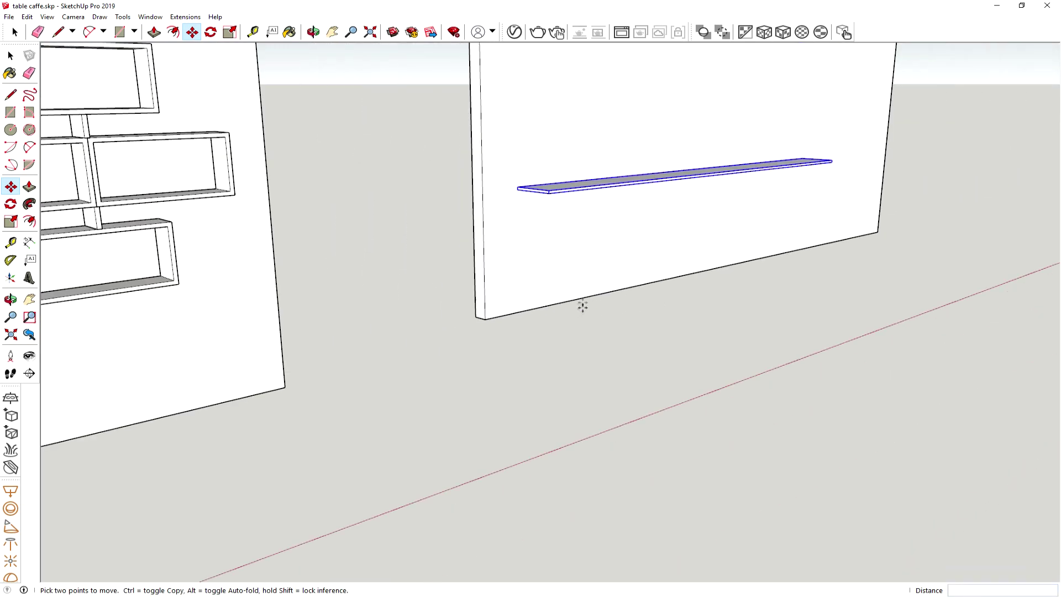
Orbit, pan and zoom to bring the shelf's end into view.
{"action": "mouse_move", "coordinate": [652, 301]}
{"action": "middle_mouse_down"}
{"action": "mouse_move", "coordinate": [689, 289]}
{"action": "mouse_move", "coordinate": [645, 284]}
{"action": "mouse_move", "coordinate": [661, 263]}
{"action": "mouse_move", "coordinate": [704, 265]}
{"action": "mouse_move", "coordinate": [566, 282]}
{"action": "mouse_move", "coordinate": [562, 339]}
{"action": "mouse_move", "coordinate": [410, 325]}
{"action": "mouse_move", "coordinate": [393, 317]}
{"action": "mouse_move", "coordinate": [439, 305]}
{"action": "mouse_move", "coordinate": [407, 279]}
{"action": "middle_mouse_up"}
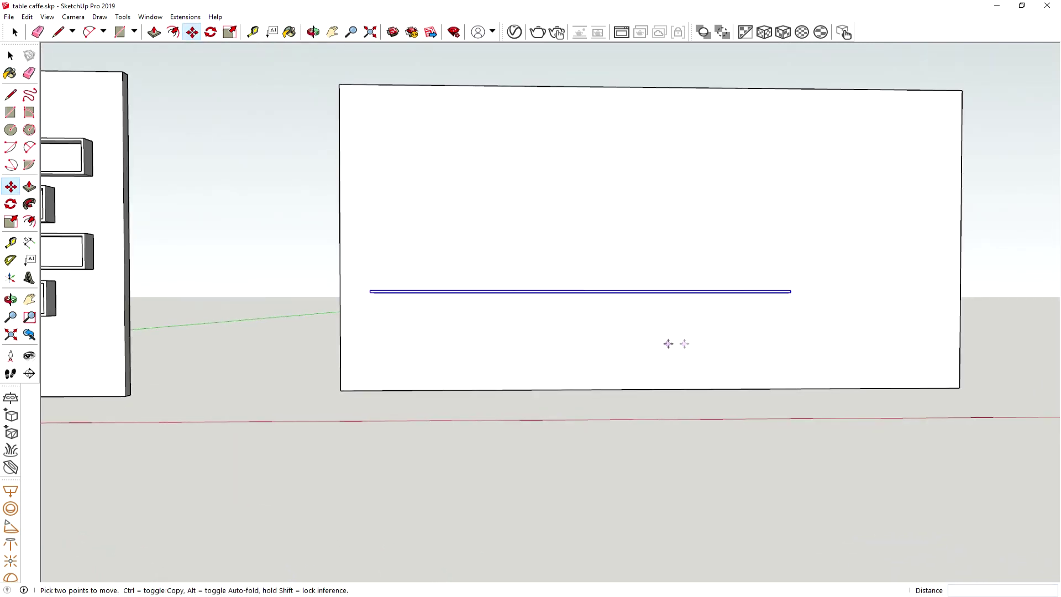
{"action": "mouse_move", "coordinate": [625, 365]}
{"action": "middle_mouse_down"}
{"action": "mouse_move", "coordinate": [640, 367]}
{"action": "mouse_move", "coordinate": [597, 356]}
{"action": "middle_mouse_up"}
{"action": "scroll", "coordinate": [488, 339], "scroll_direction": "down", "scroll_amount": 2}
{"action": "scroll", "coordinate": [425, 332], "scroll_direction": "down", "scroll_amount": 2}
{"action": "scroll", "coordinate": [406, 334], "scroll_direction": "down", "scroll_amount": 1}
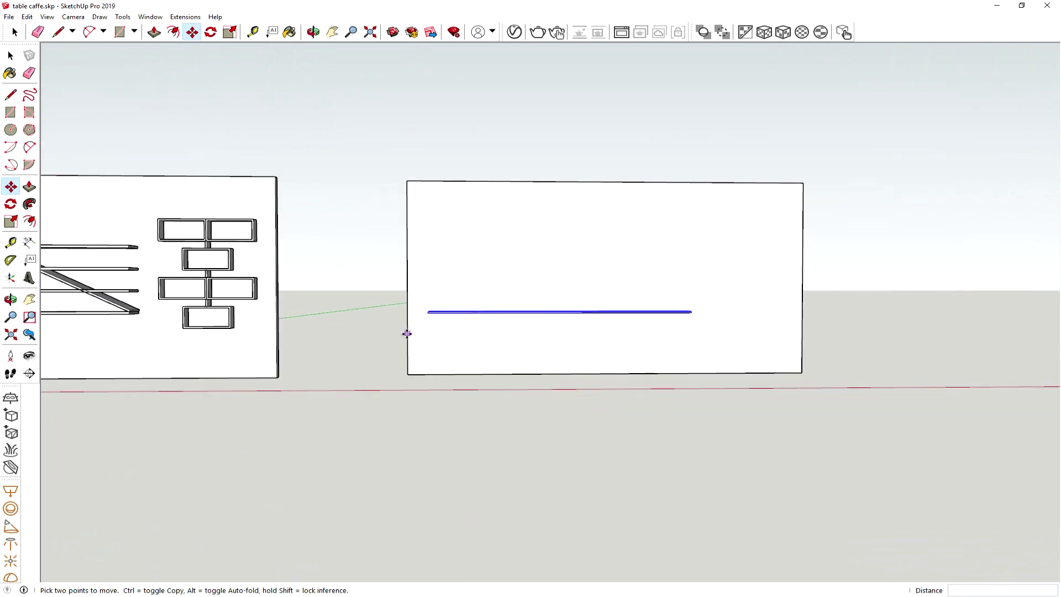
{"action": "middle_click_drag", "start_coordinate": [471, 336], "coordinate": [701, 355], "text": "shift"}
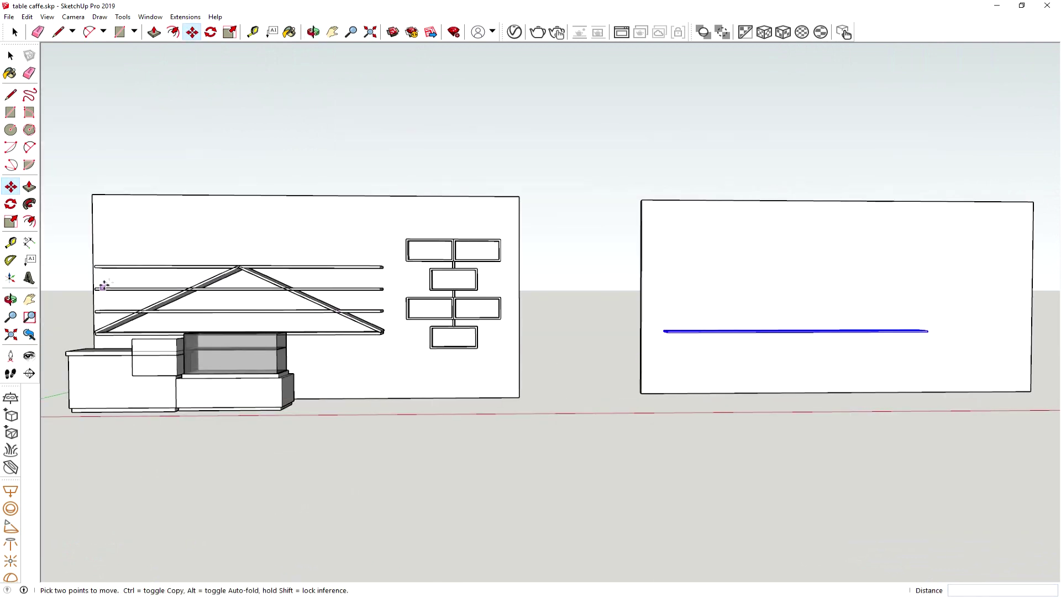
{"action": "scroll", "coordinate": [646, 341], "scroll_direction": "up", "scroll_amount": 1}
{"action": "scroll", "coordinate": [648, 343], "scroll_direction": "up", "scroll_amount": 3}
{"action": "scroll", "coordinate": [649, 344], "scroll_direction": "up", "scroll_amount": 2}
{"action": "scroll", "coordinate": [648, 343], "scroll_direction": "up", "scroll_amount": 1}
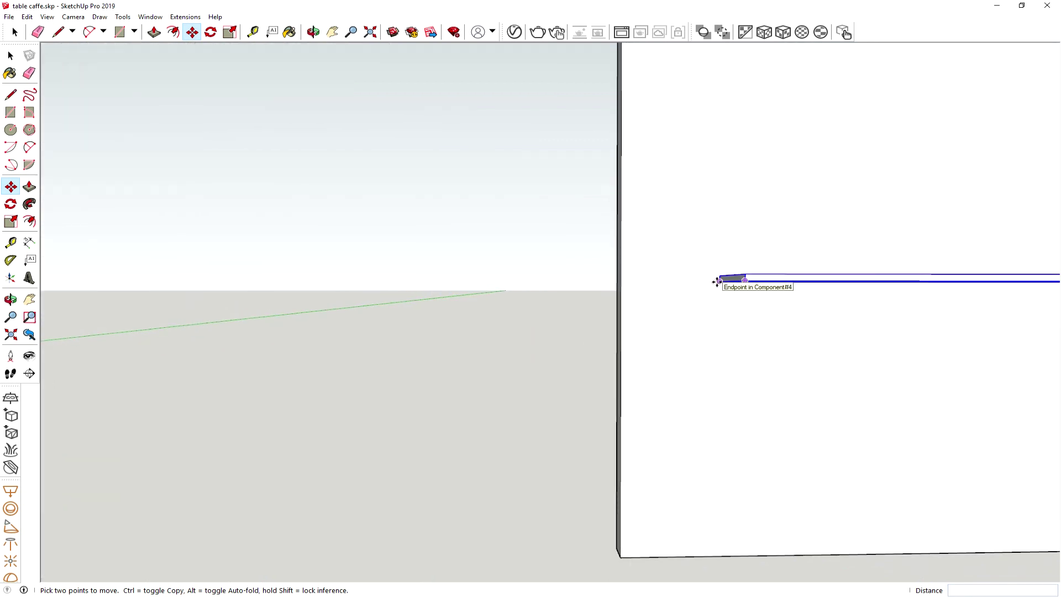
Move the shelf 30 left so its end is flush with the panel's edge.
{"action": "left_click", "coordinate": [717, 282]}
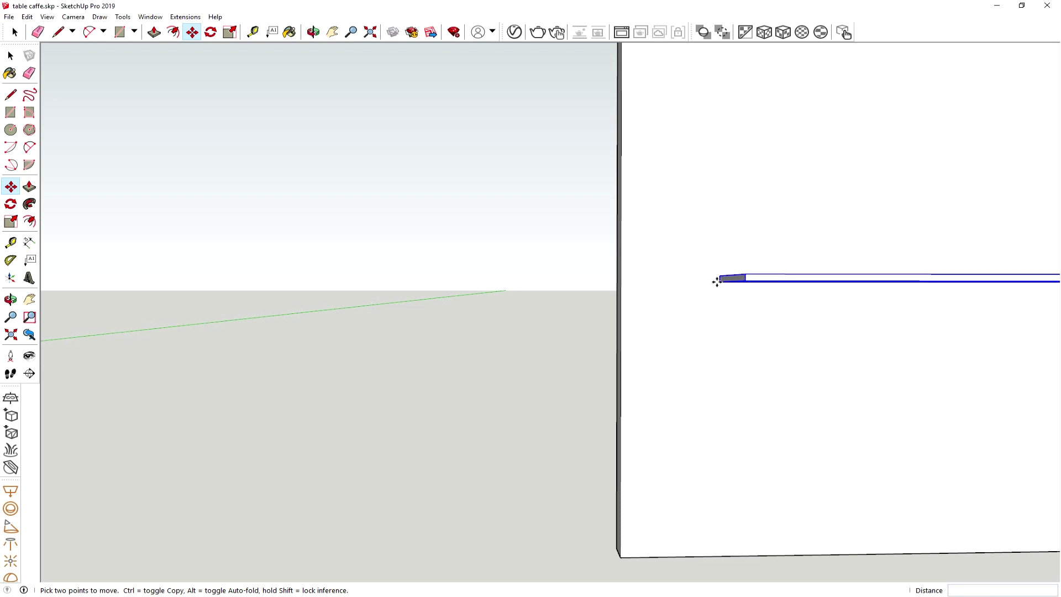
{"action": "type", "text": "30"}
{"action": "key", "text": "Return"}
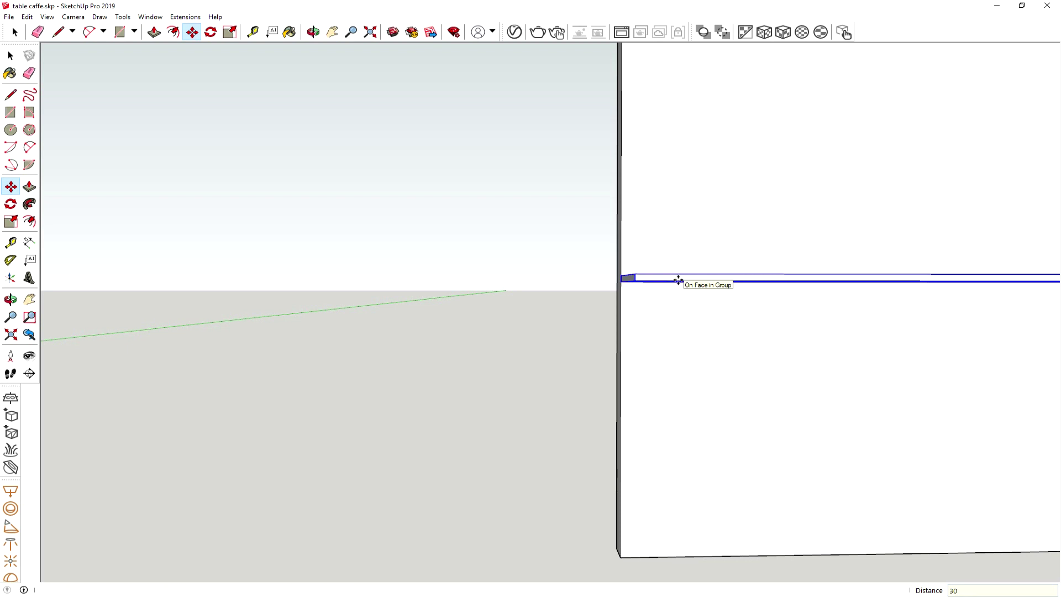
{"action": "scroll", "coordinate": [663, 282], "scroll_direction": "down", "scroll_amount": 3}
{"action": "scroll", "coordinate": [796, 349], "scroll_direction": "down", "scroll_amount": 3}
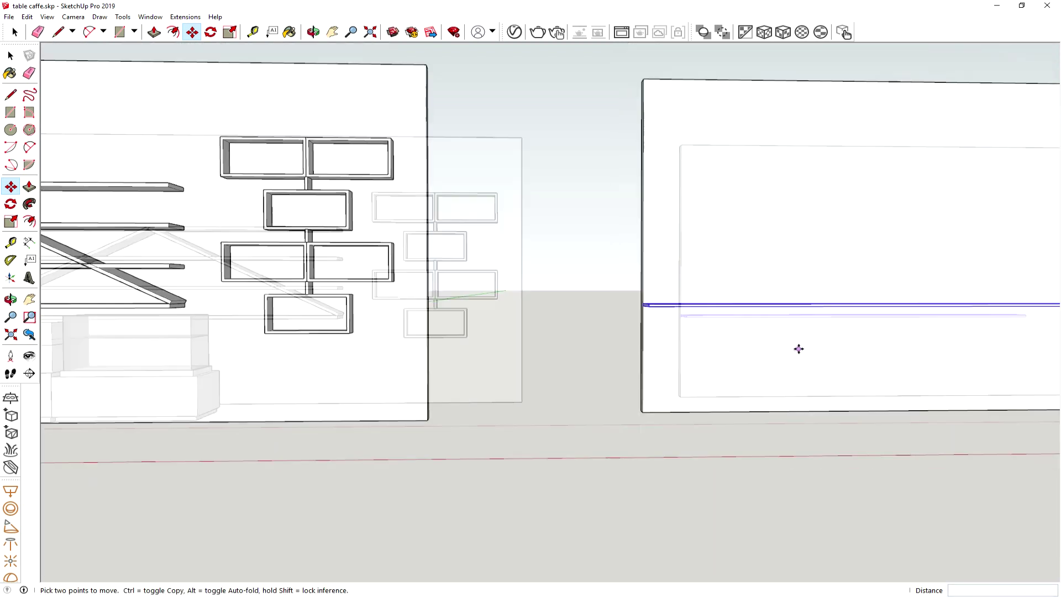
{"action": "middle_click_drag", "start_coordinate": [808, 353], "coordinate": [692, 369], "text": "shift"}
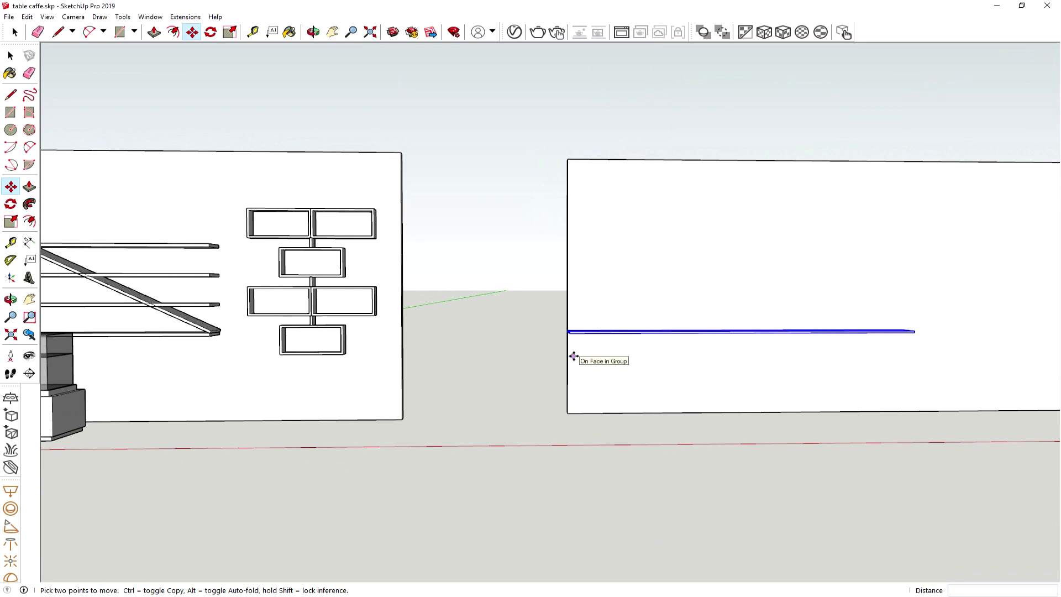
{"action": "mouse_move", "coordinate": [575, 355]}
{"action": "middle_mouse_down"}
{"action": "mouse_move", "coordinate": [609, 362]}
{"action": "mouse_move", "coordinate": [732, 332]}
{"action": "mouse_move", "coordinate": [506, 316]}
{"action": "middle_mouse_up"}
{"action": "scroll", "coordinate": [528, 315], "scroll_direction": "up", "scroll_amount": 2}
{"action": "scroll", "coordinate": [529, 312], "scroll_direction": "up", "scroll_amount": 3}
{"action": "scroll", "coordinate": [525, 317], "scroll_direction": "up", "scroll_amount": 2}
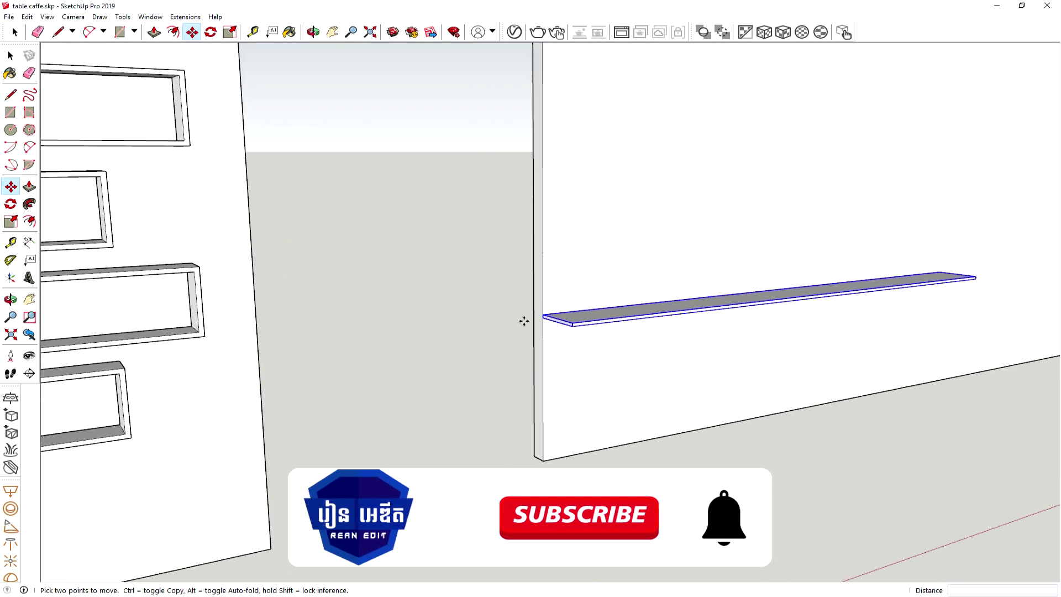
Ctrl-copy the shelf 30 cm below the original.
{"action": "scroll", "coordinate": [533, 323], "scroll_direction": "up", "scroll_amount": 3}
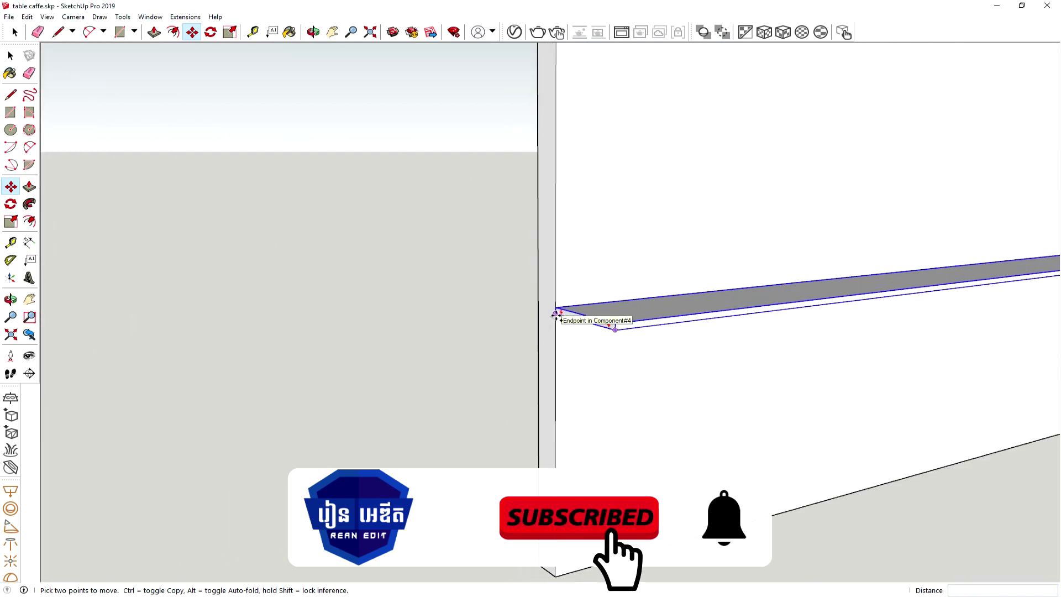
{"action": "key", "text": "ctrl"}
{"action": "left_click", "coordinate": [556, 314]}
{"action": "type", "text": "30"}
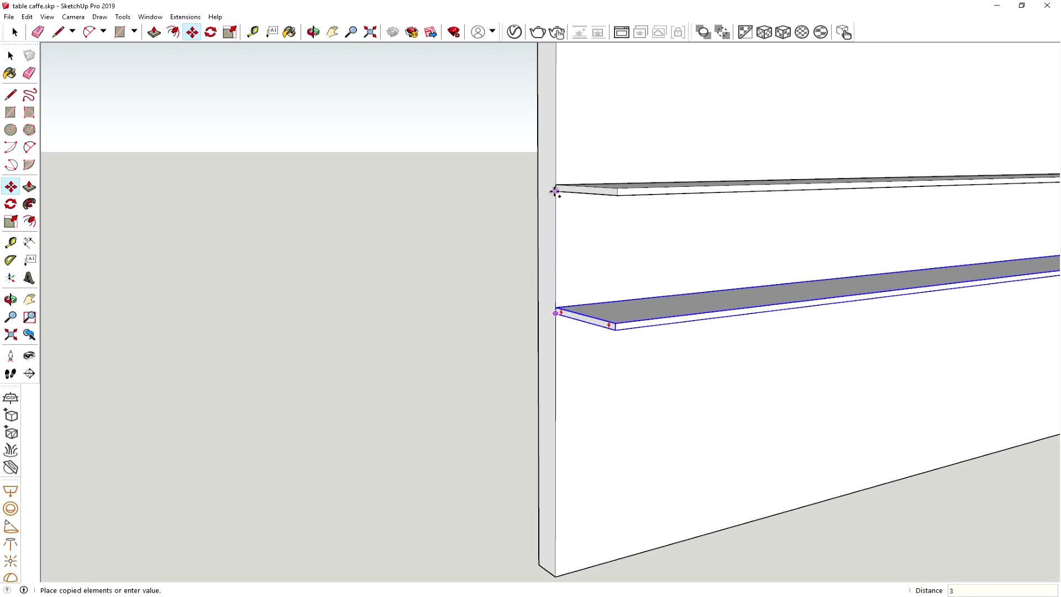
{"action": "key", "text": "Return"}
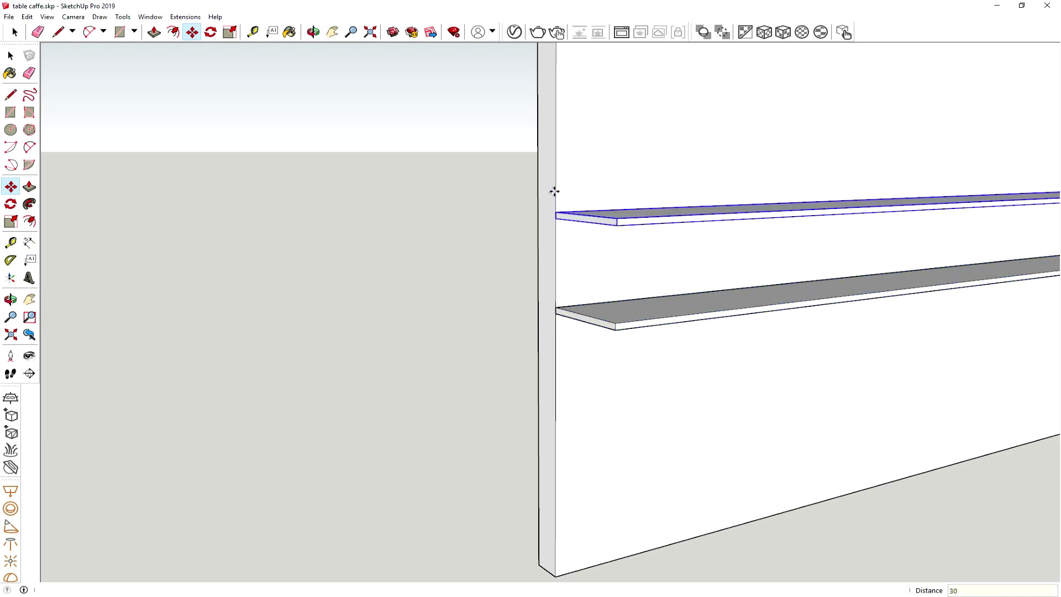
{"action": "scroll", "coordinate": [569, 263], "scroll_direction": "down", "scroll_amount": 2}
{"action": "scroll", "coordinate": [682, 275], "scroll_direction": "down", "scroll_amount": 4}
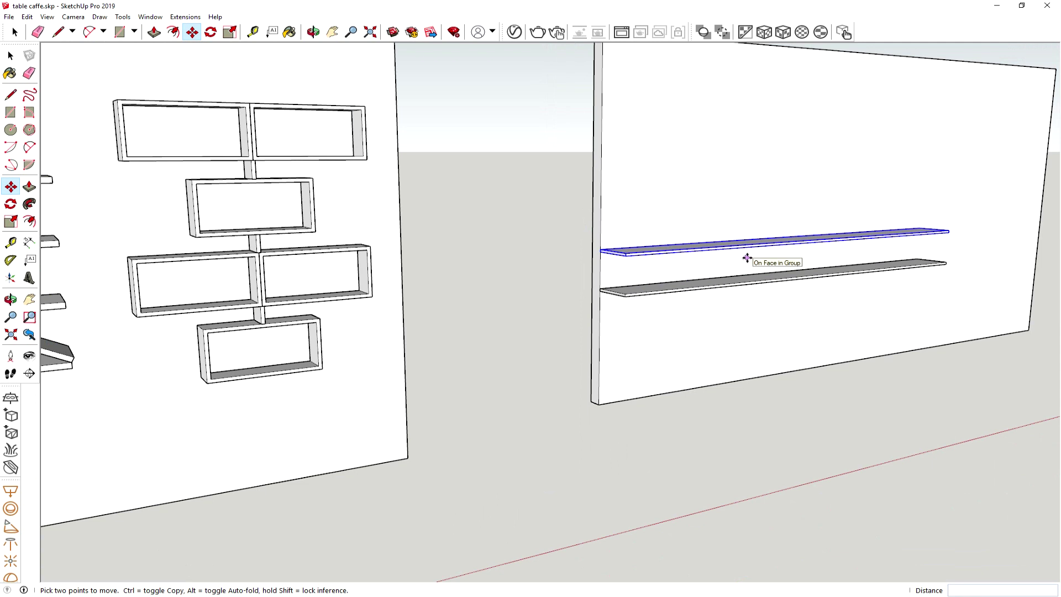
{"action": "scroll", "coordinate": [608, 241], "scroll_direction": "up", "scroll_amount": 1}
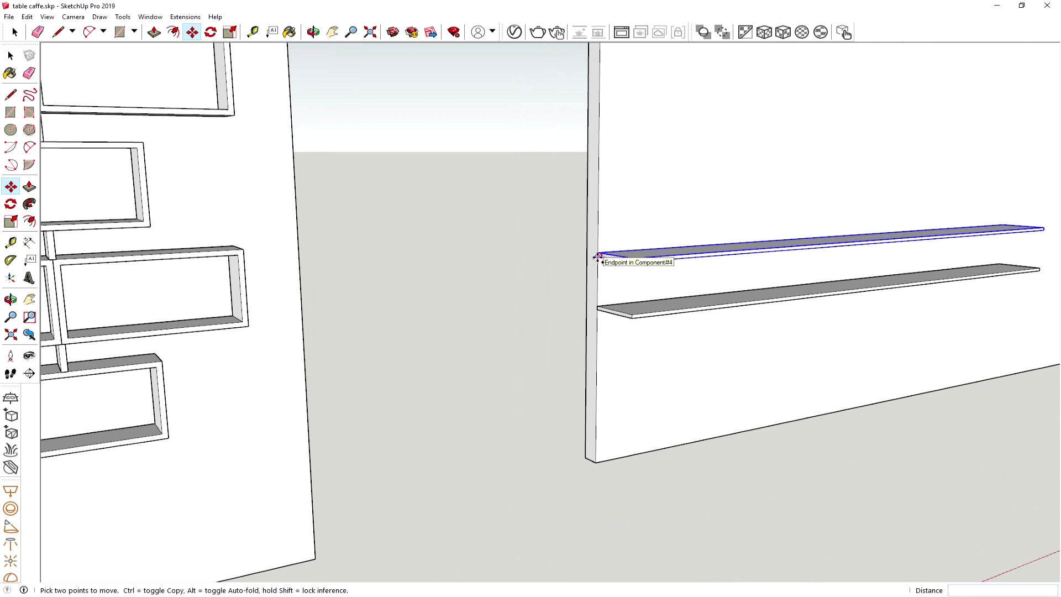
Ctrl-copy another shelf 30 cm above, making three stacked shelves.
{"action": "left_click", "coordinate": [599, 256]}
{"action": "key", "text": "ctrl"}
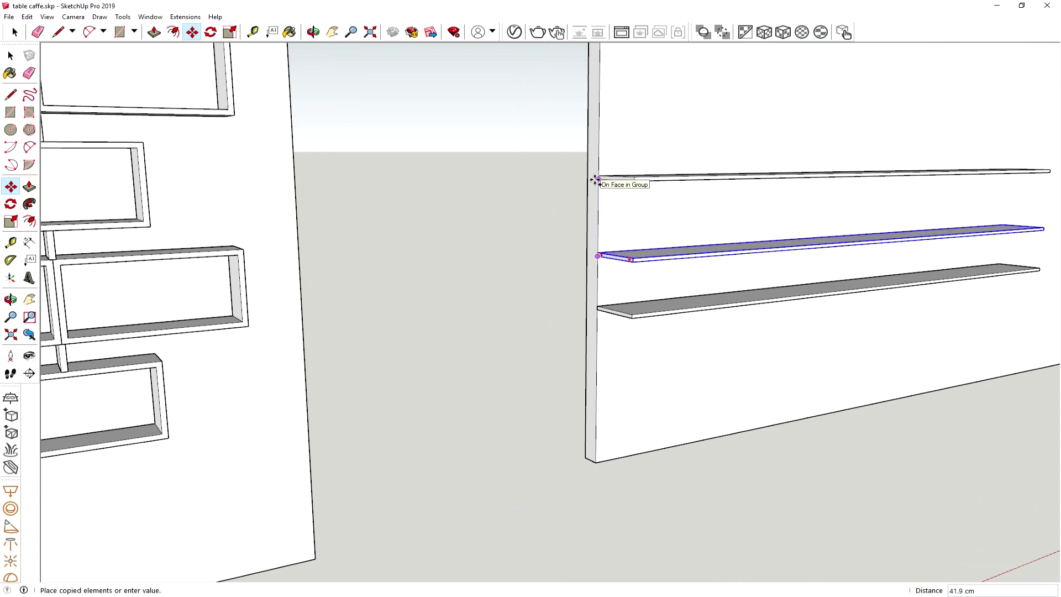
{"action": "key", "text": "Return"}
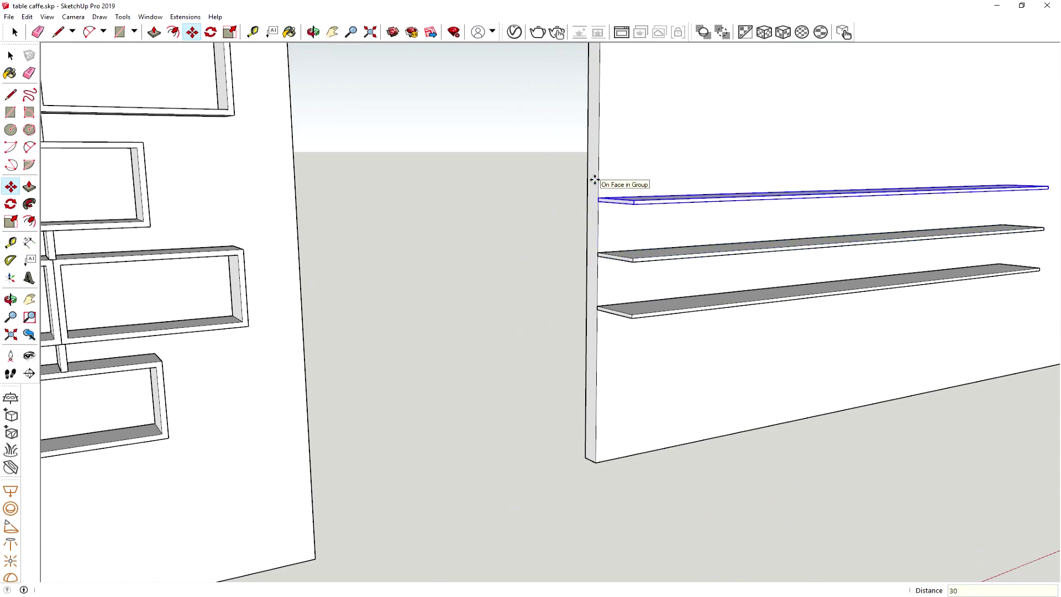
{"action": "scroll", "coordinate": [663, 265], "scroll_direction": "down", "scroll_amount": 5}
{"action": "scroll", "coordinate": [710, 323], "scroll_direction": "down", "scroll_amount": 2}
{"action": "type", "text": "2x2"}
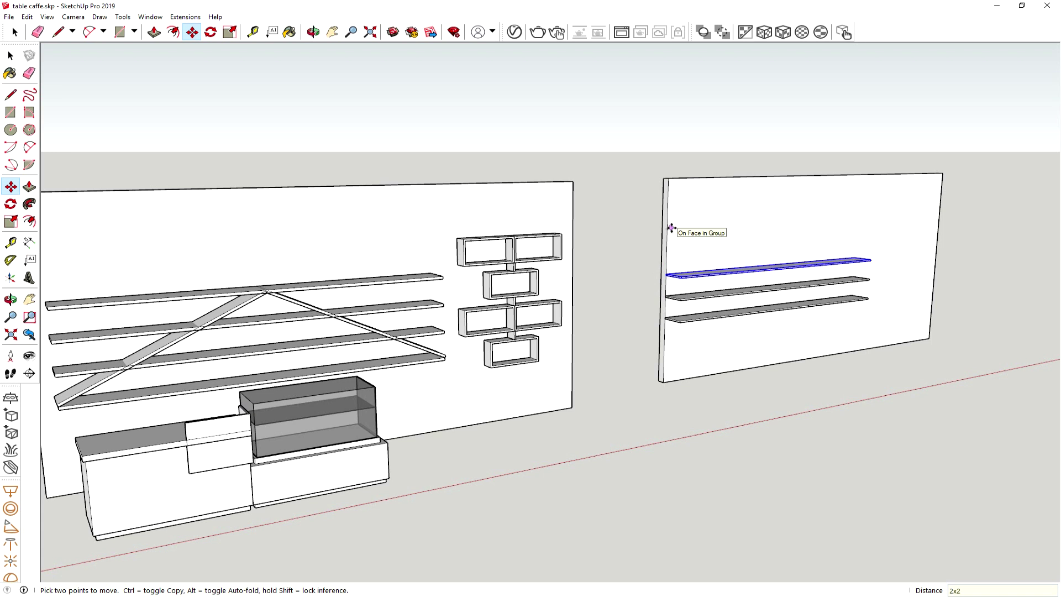
Correct the copy count to add a fourth shelf on top, then view the walls head-on.
{"action": "key", "text": "BackSpace"}
{"action": "key", "text": "Return"}
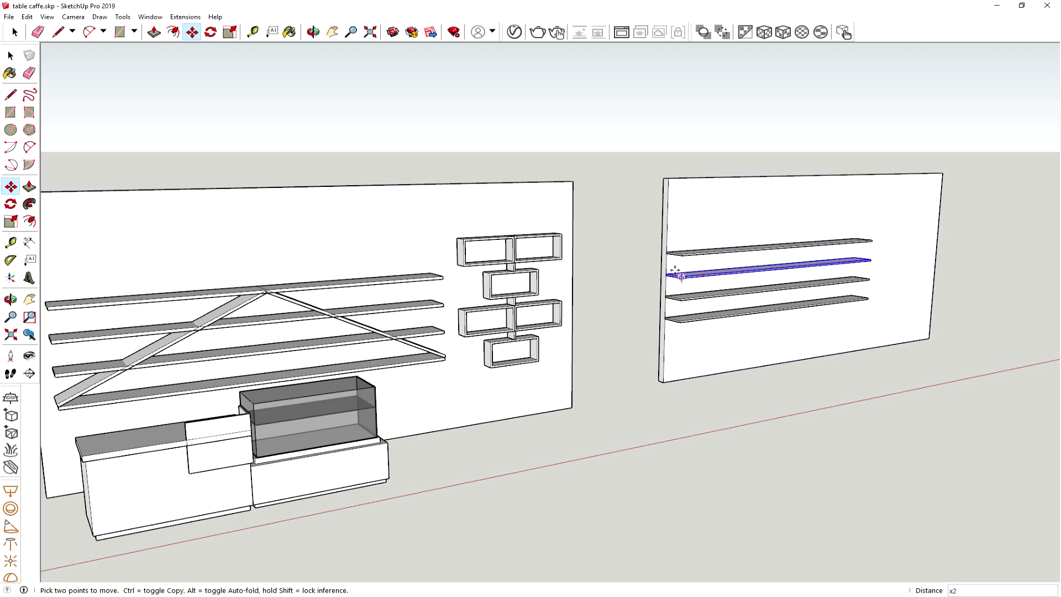
{"action": "mouse_move", "coordinate": [940, 319]}
{"action": "middle_mouse_down"}
{"action": "mouse_move", "coordinate": [822, 270]}
{"action": "mouse_move", "coordinate": [796, 280]}
{"action": "middle_mouse_up"}
{"action": "scroll", "coordinate": [884, 315], "scroll_direction": "down", "scroll_amount": 1}
{"action": "middle_click_drag", "start_coordinate": [944, 329], "coordinate": [587, 353]}
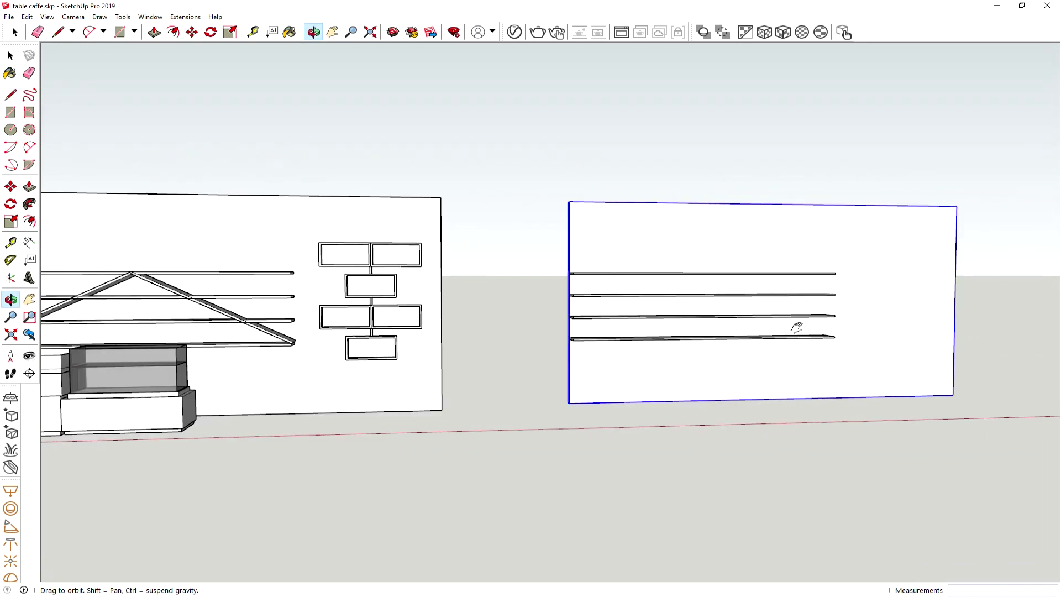
{"action": "left_click", "coordinate": [11, 243]}
{"action": "left_click", "coordinate": [543, 411]}
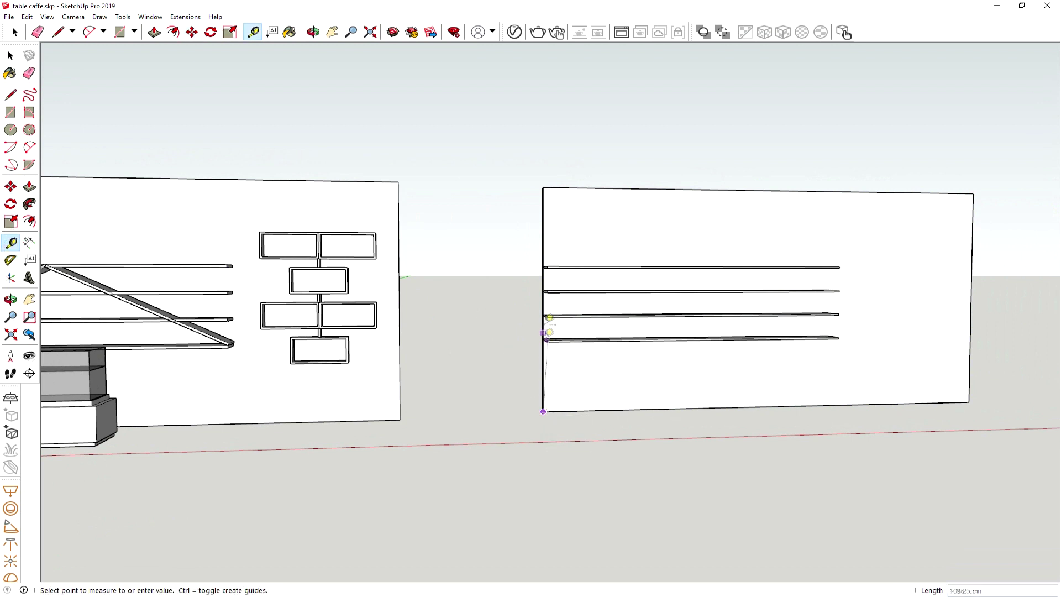
{"action": "left_click", "coordinate": [543, 264]}
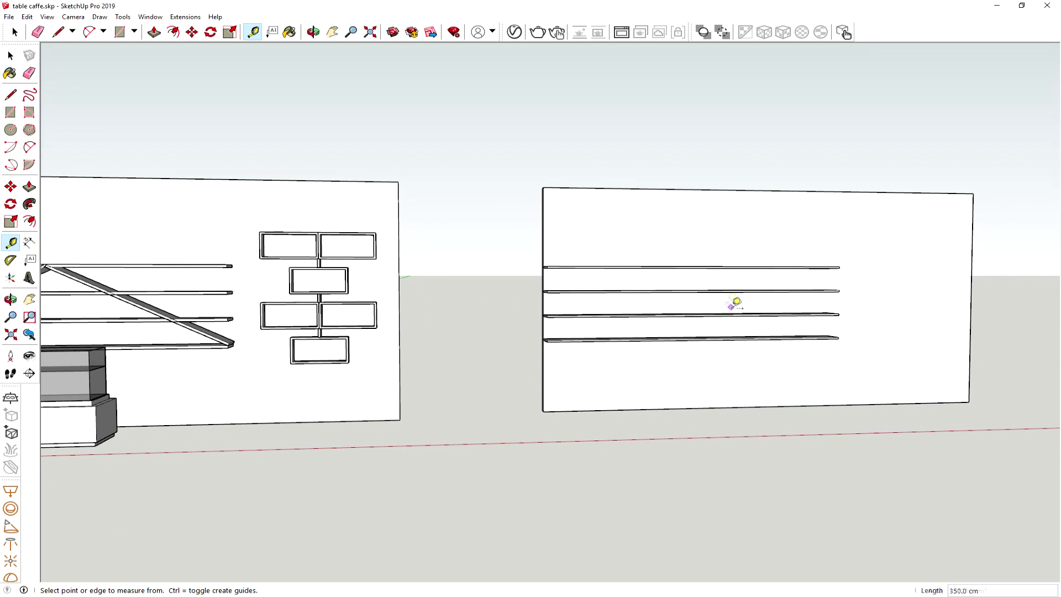
{"action": "scroll", "coordinate": [733, 299], "scroll_direction": "down", "scroll_amount": 3}
{"action": "mouse_move", "coordinate": [704, 302]}
{"action": "middle_mouse_down"}
{"action": "mouse_move", "coordinate": [743, 394]}
{"action": "mouse_move", "coordinate": [784, 385]}
{"action": "middle_mouse_up"}
{"action": "mouse_move", "coordinate": [916, 370]}
{"action": "middle_mouse_down"}
{"action": "mouse_move", "coordinate": [715, 379]}
{"action": "mouse_move", "coordinate": [758, 367]}
{"action": "mouse_move", "coordinate": [675, 367]}
{"action": "middle_mouse_up"}
{"action": "middle_click_drag", "start_coordinate": [562, 398], "coordinate": [689, 398]}
{"action": "key", "text": "o"}
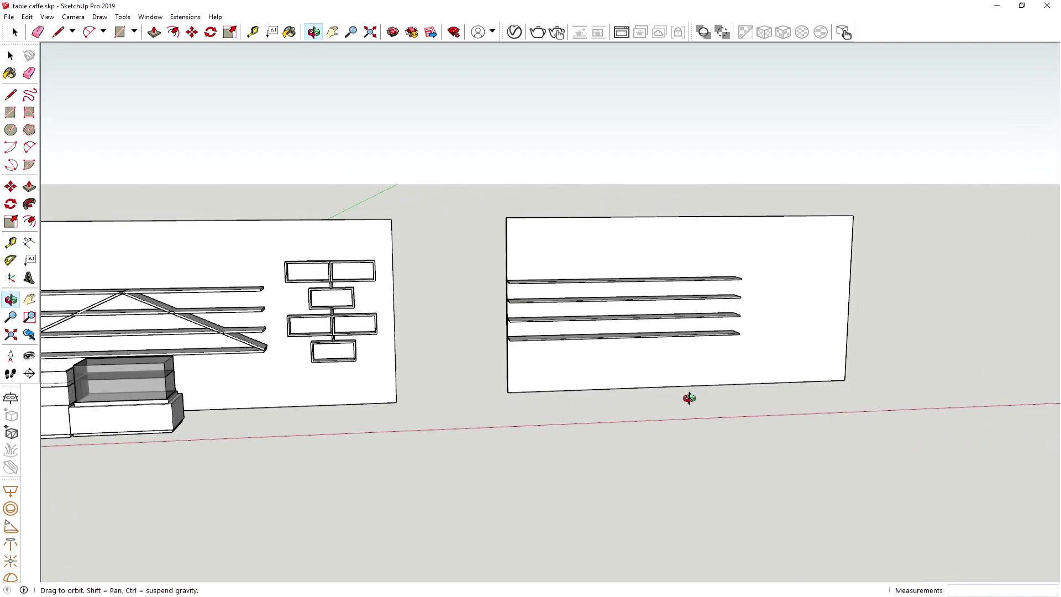
{"action": "middle_click_drag", "start_coordinate": [428, 356], "coordinate": [600, 301]}
{"action": "middle_click_drag", "start_coordinate": [289, 348], "coordinate": [389, 350]}
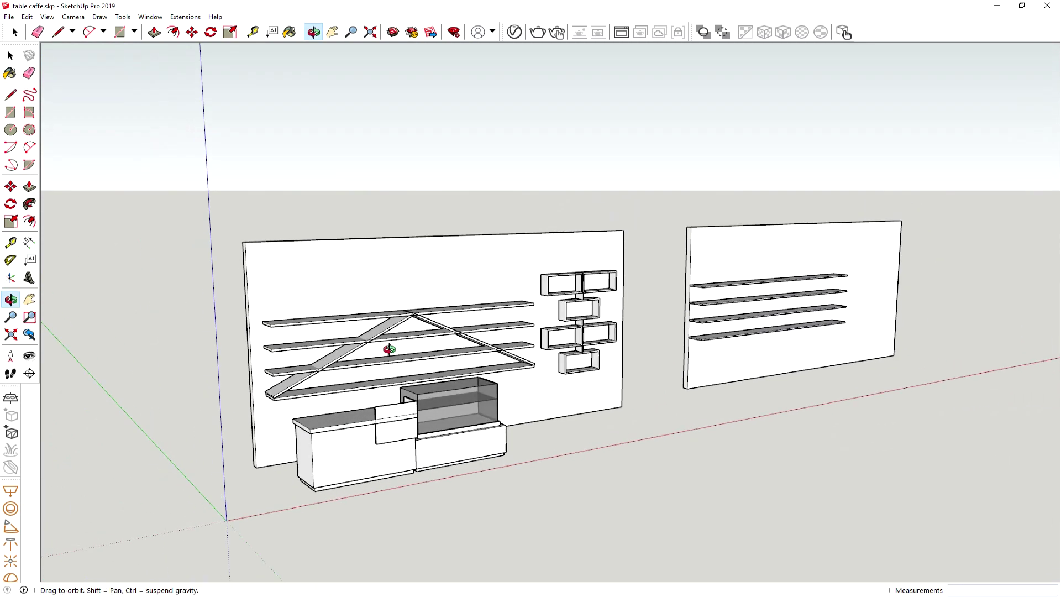
{"action": "key", "text": "t"}
{"action": "scroll", "coordinate": [381, 359], "scroll_direction": "up", "scroll_amount": 2}
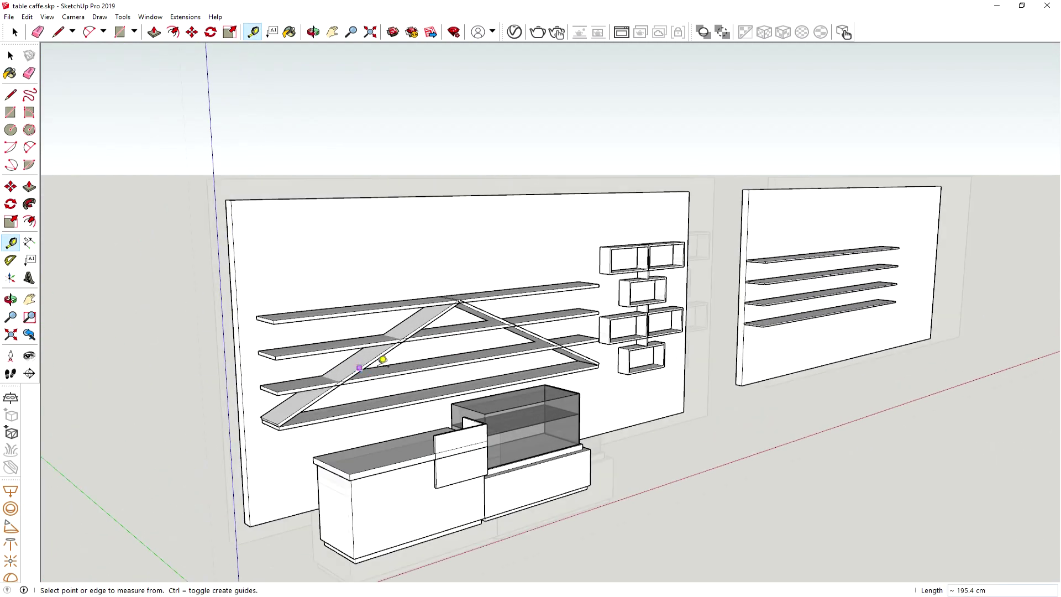
{"action": "scroll", "coordinate": [381, 359], "scroll_direction": "up", "scroll_amount": 1}
{"action": "scroll", "coordinate": [376, 355], "scroll_direction": "down", "scroll_amount": 2}
{"action": "scroll", "coordinate": [375, 354], "scroll_direction": "down", "scroll_amount": 2}
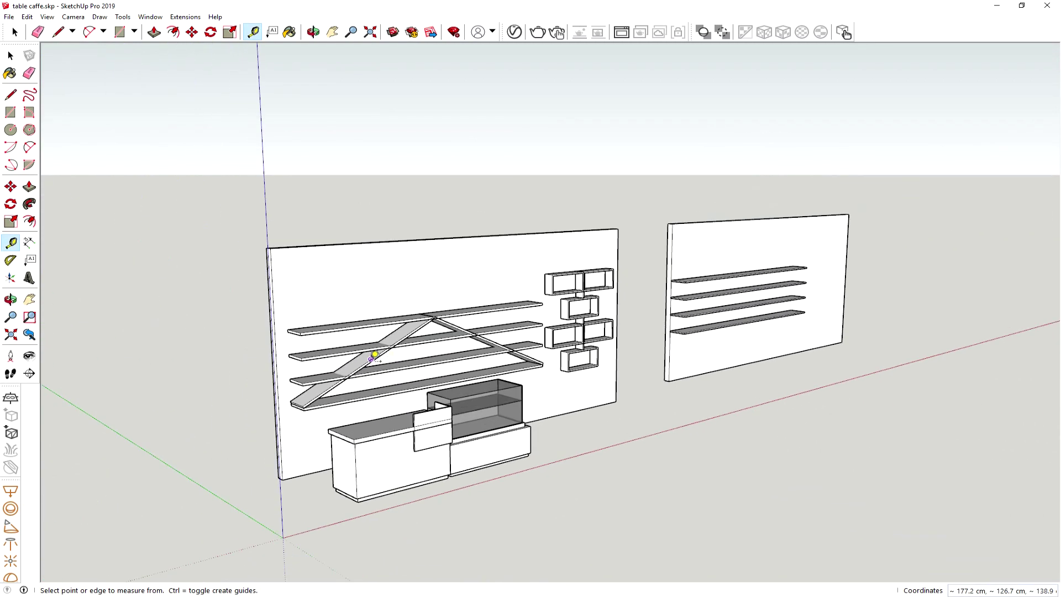
{"action": "mouse_move", "coordinate": [749, 462]}
{"action": "middle_mouse_down"}
{"action": "mouse_move", "coordinate": [630, 433]}
{"action": "mouse_move", "coordinate": [749, 419]}
{"action": "middle_mouse_up"}
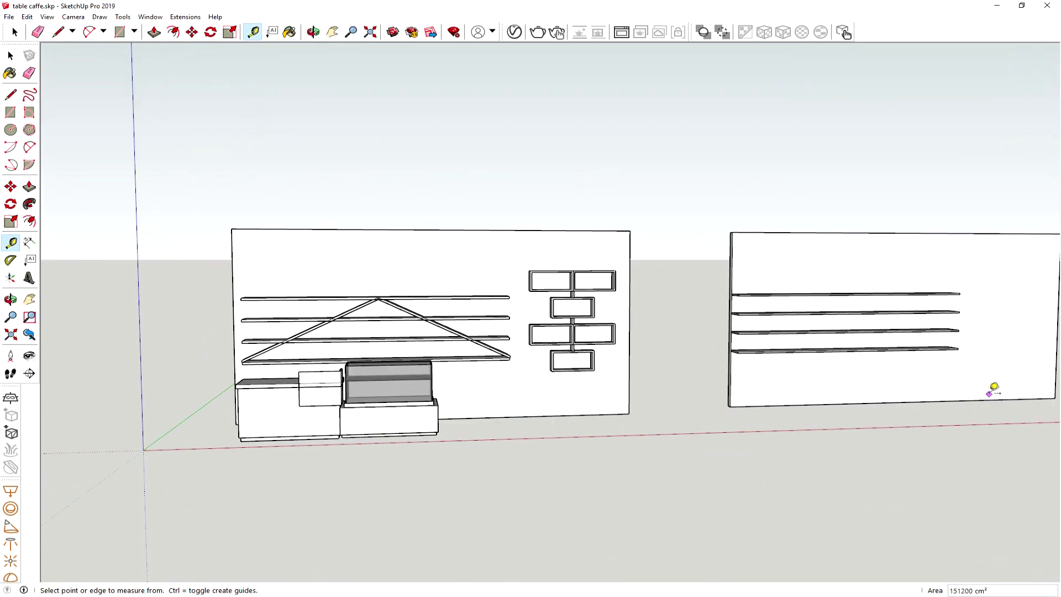
{"action": "middle_click_drag", "start_coordinate": [994, 389], "coordinate": [770, 395], "text": "shift"}
{"action": "left_click", "coordinate": [10, 56]}
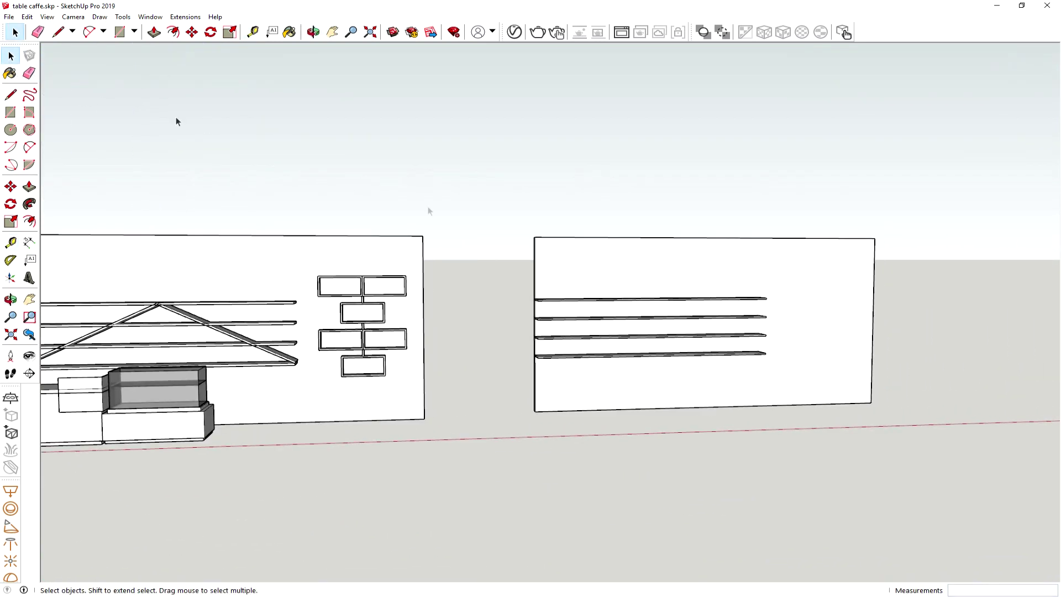
Clear the wall panel selection and orbit until the shelves appear nearly edge-on.
{"action": "left_click", "coordinate": [612, 302]}
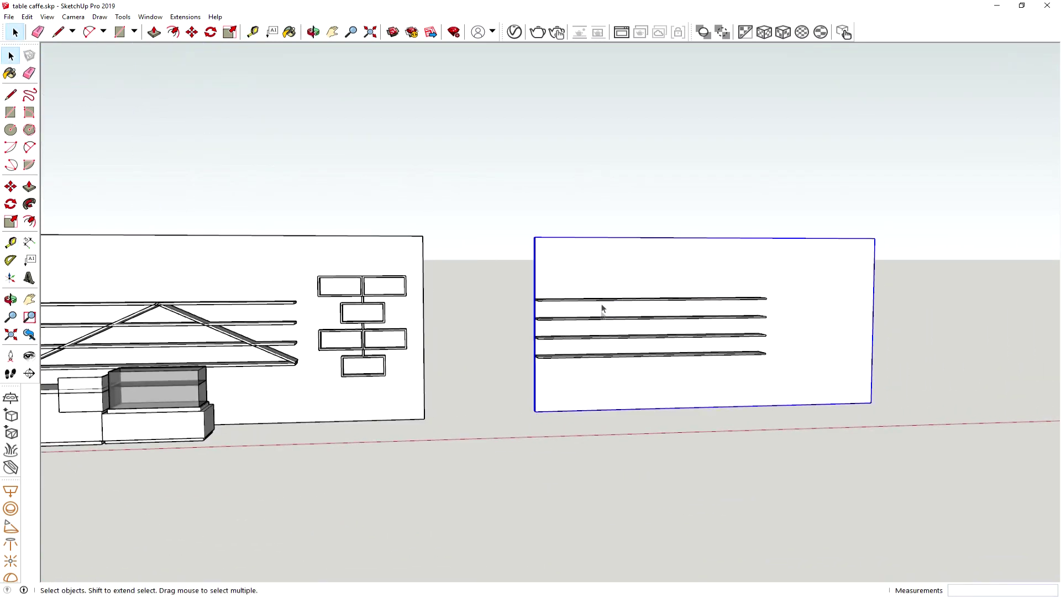
{"action": "left_click", "coordinate": [644, 455]}
{"action": "scroll", "coordinate": [633, 438], "scroll_direction": "up", "scroll_amount": 1}
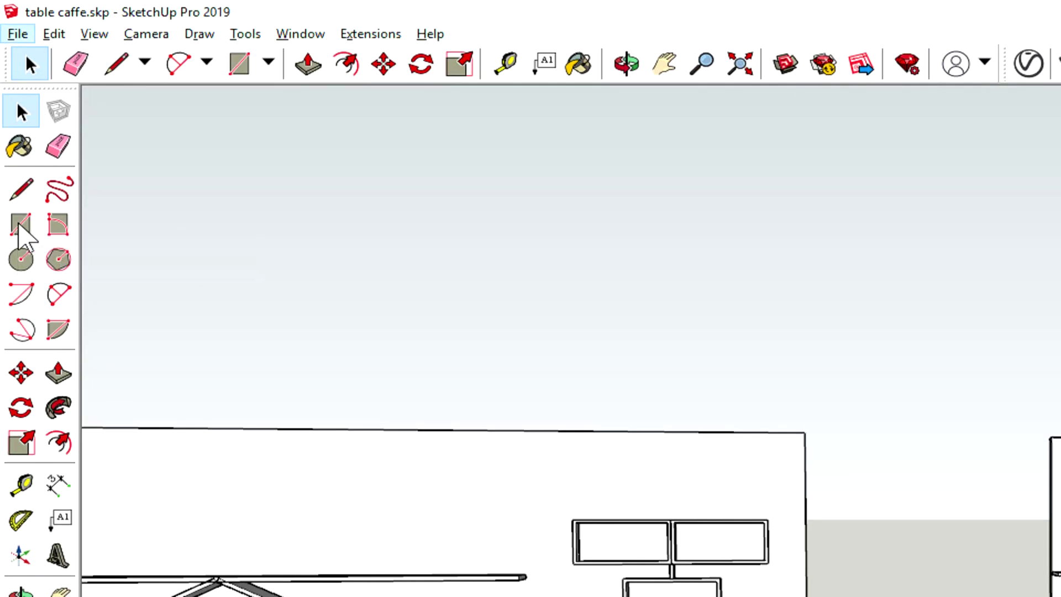
{"action": "left_click", "coordinate": [20, 226]}
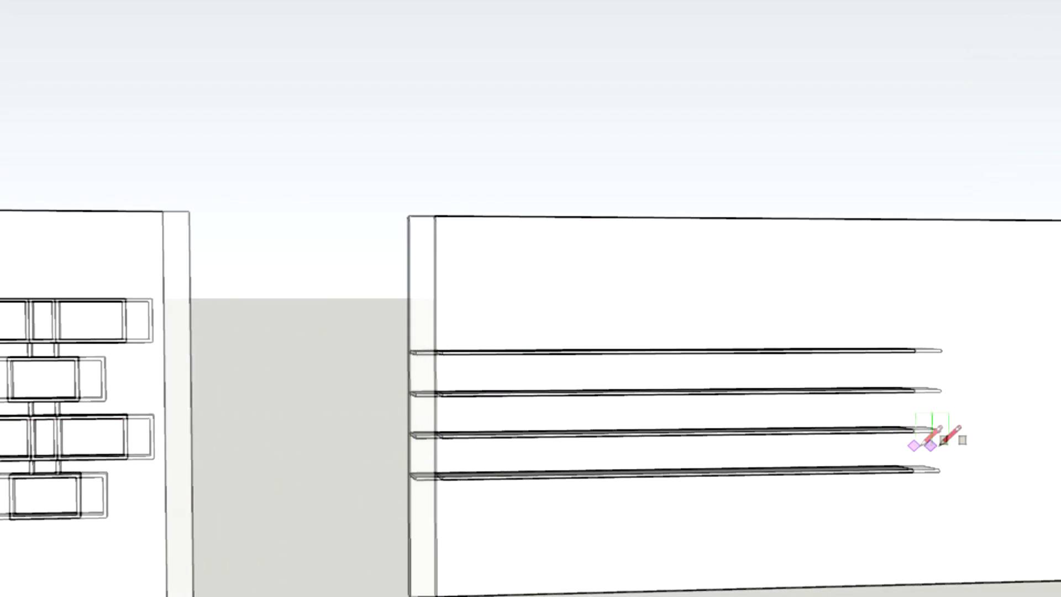
{"action": "scroll", "coordinate": [884, 434], "scroll_direction": "up", "scroll_amount": 3}
{"action": "scroll", "coordinate": [225, 361], "scroll_direction": "down", "scroll_amount": 3}
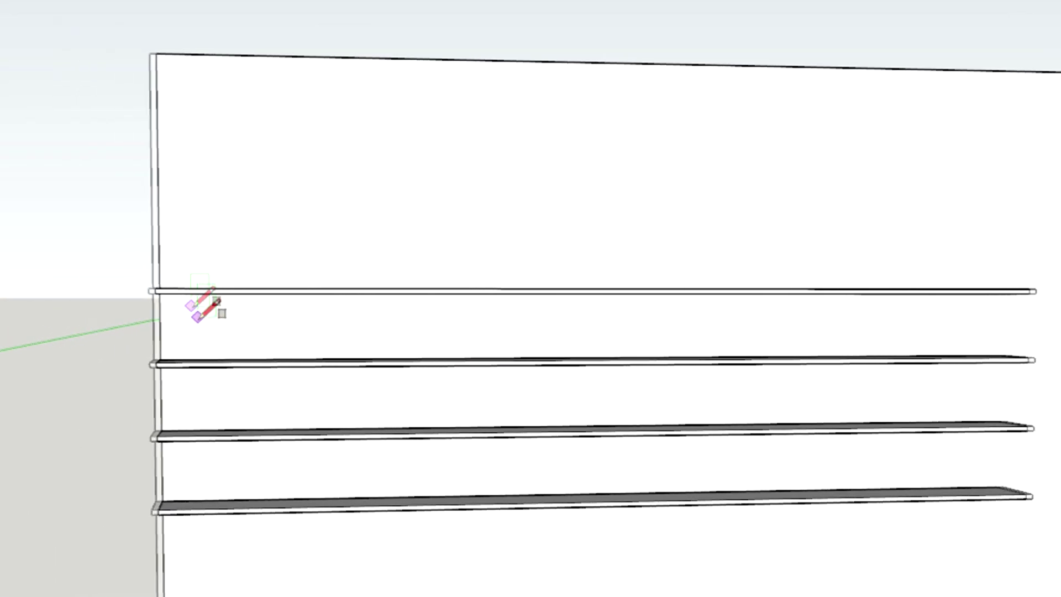
{"action": "middle_click_drag", "start_coordinate": [282, 385], "coordinate": [304, 438]}
{"action": "scroll", "coordinate": [212, 272], "scroll_direction": "up", "scroll_amount": 4}
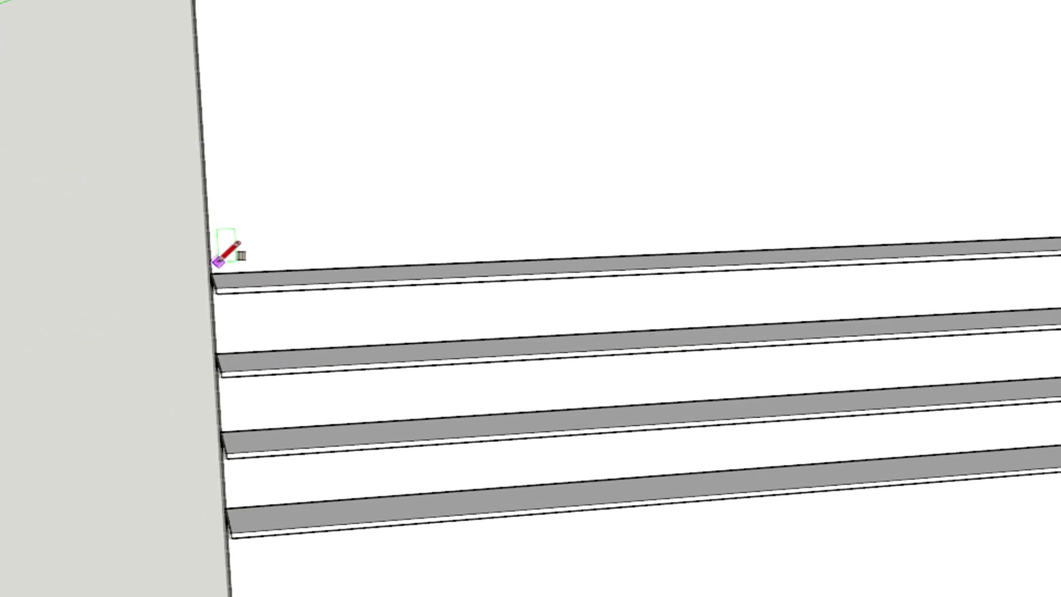
{"action": "mouse_move", "coordinate": [237, 304]}
{"action": "middle_mouse_down"}
{"action": "mouse_move", "coordinate": [265, 313]}
{"action": "mouse_move", "coordinate": [289, 239]}
{"action": "mouse_move", "coordinate": [316, 376]}
{"action": "mouse_move", "coordinate": [272, 462]}
{"action": "mouse_move", "coordinate": [994, 304]}
{"action": "mouse_move", "coordinate": [858, 204]}
{"action": "middle_mouse_up"}
Draw the backing rectangle from the top shelf's back-left corner to the bottom shelf's back-right corner.
{"action": "mouse_move", "coordinate": [256, 225]}
{"action": "middle_mouse_down"}
{"action": "mouse_move", "coordinate": [216, 230]}
{"action": "mouse_move", "coordinate": [178, 261]}
{"action": "mouse_move", "coordinate": [157, 241]}
{"action": "middle_mouse_up"}
{"action": "scroll", "coordinate": [159, 241], "scroll_direction": "up", "scroll_amount": 2}
{"action": "scroll", "coordinate": [223, 240], "scroll_direction": "up", "scroll_amount": 3}
{"action": "scroll", "coordinate": [261, 220], "scroll_direction": "up", "scroll_amount": 2}
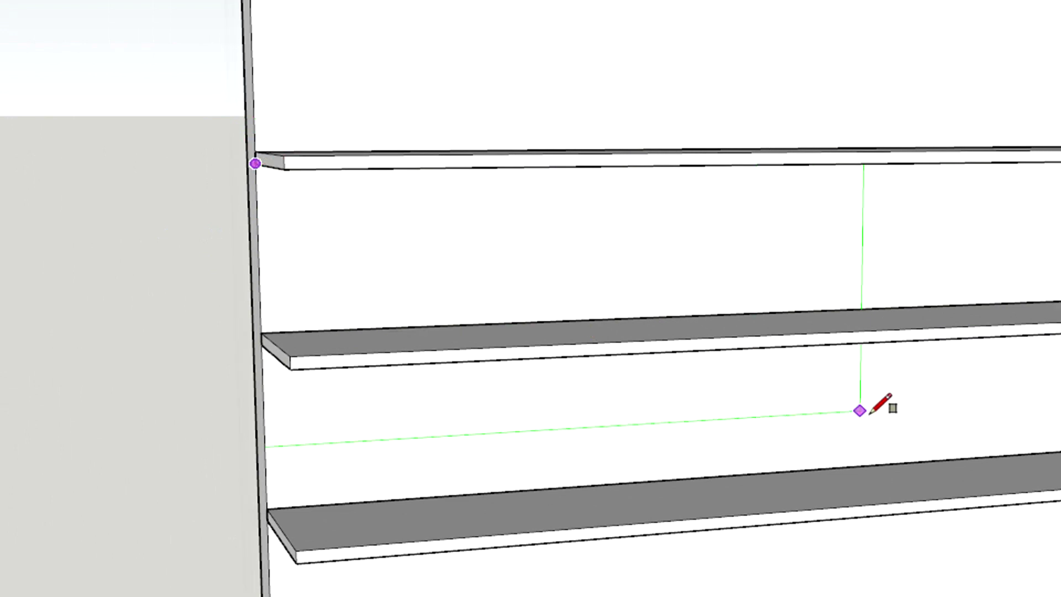
{"action": "scroll", "coordinate": [884, 420], "scroll_direction": "up", "scroll_amount": 3}
{"action": "scroll", "coordinate": [940, 442], "scroll_direction": "up", "scroll_amount": 1}
{"action": "scroll", "coordinate": [872, 429], "scroll_direction": "down", "scroll_amount": 1}
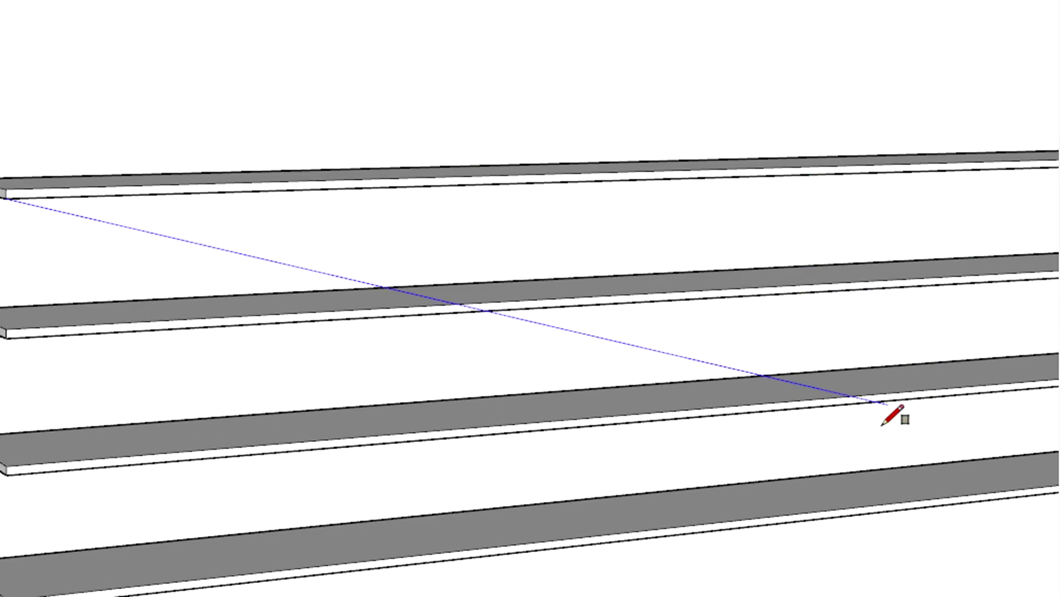
{"action": "mouse_move", "coordinate": [924, 408]}
{"action": "middle_mouse_down", "text": "shift"}
{"action": "mouse_move", "coordinate": [837, 415]}
{"action": "mouse_move", "coordinate": [237, 346]}
{"action": "middle_mouse_up", "text": "shift"}
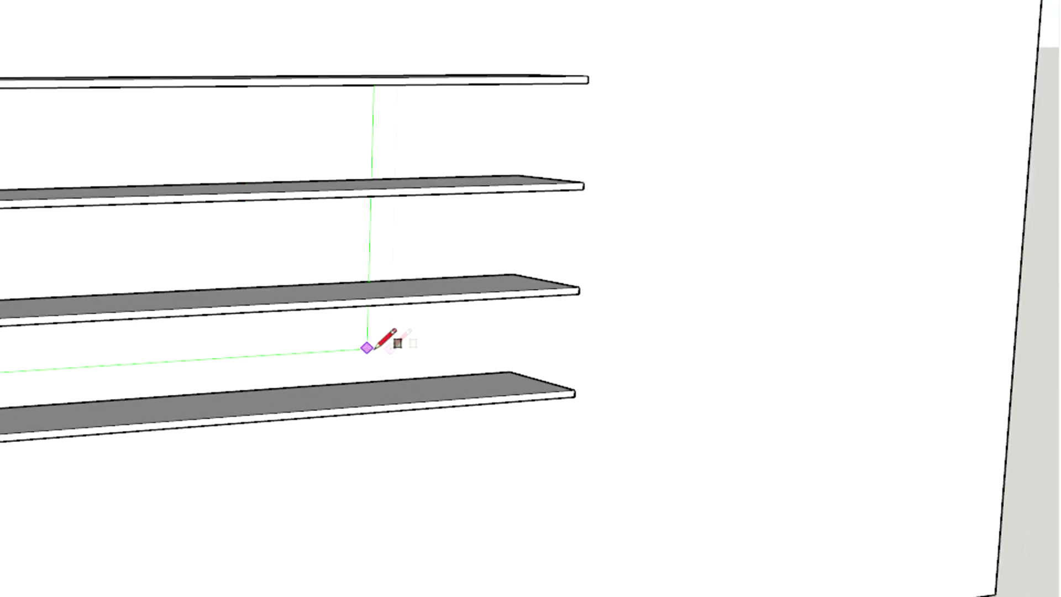
{"action": "left_click", "coordinate": [510, 371]}
{"action": "scroll", "coordinate": [518, 370], "scroll_direction": "down", "scroll_amount": 3}
{"action": "mouse_move", "coordinate": [313, 362]}
{"action": "middle_mouse_down"}
{"action": "mouse_move", "coordinate": [133, 409]}
{"action": "mouse_move", "coordinate": [194, 429]}
{"action": "mouse_move", "coordinate": [372, 416]}
{"action": "mouse_move", "coordinate": [566, 382]}
{"action": "middle_mouse_up"}
{"action": "scroll", "coordinate": [166, 296], "scroll_direction": "down", "scroll_amount": 2}
{"action": "scroll", "coordinate": [237, 301], "scroll_direction": "down", "scroll_amount": 3}
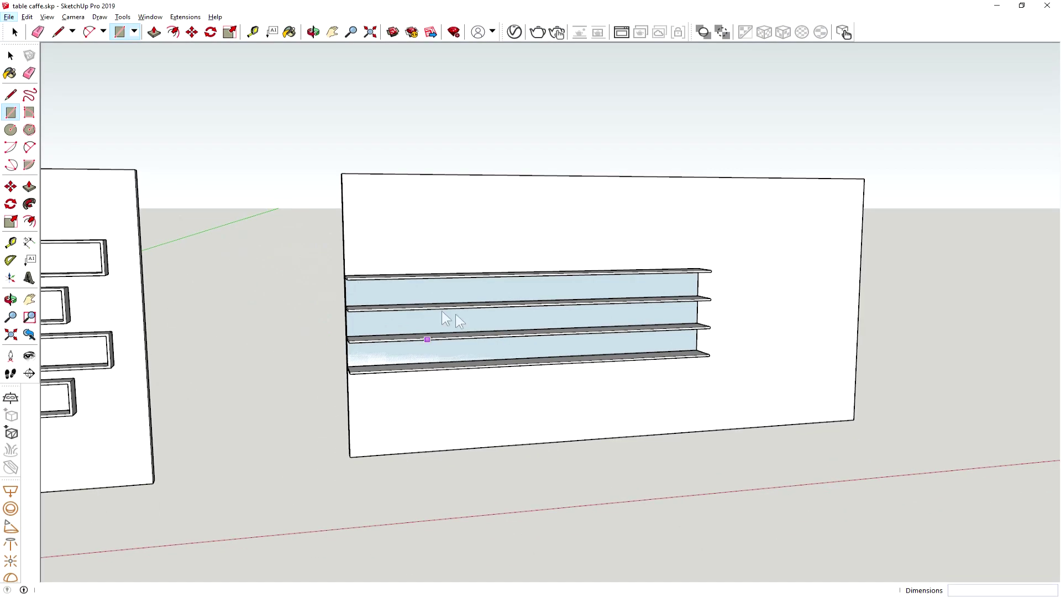
Move the back panel and its edges 611 cm right of the wall, then select its face.
{"action": "left_click", "coordinate": [11, 55]}
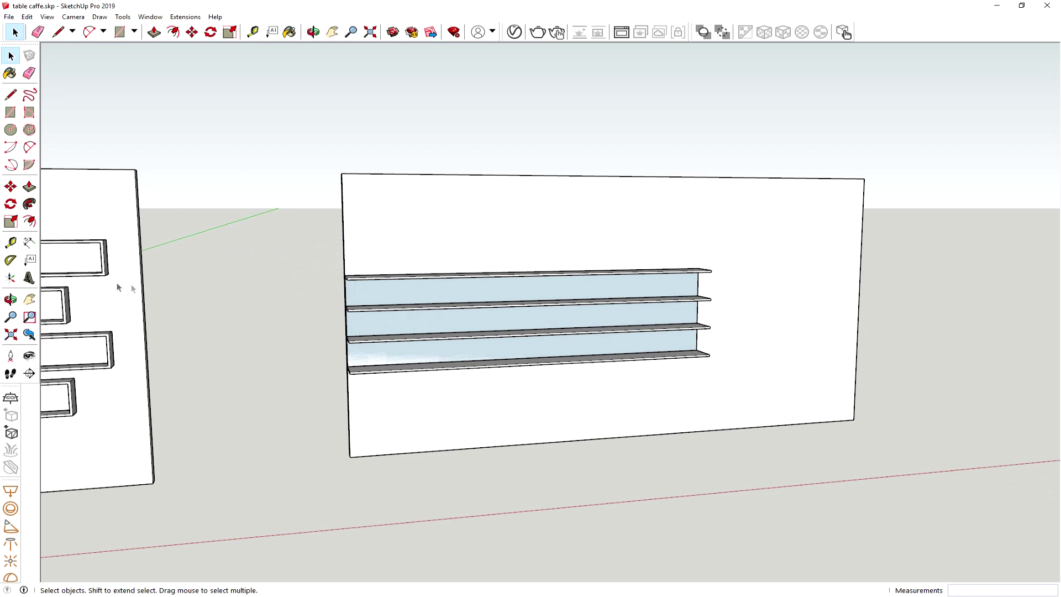
{"action": "left_click", "coordinate": [11, 186]}
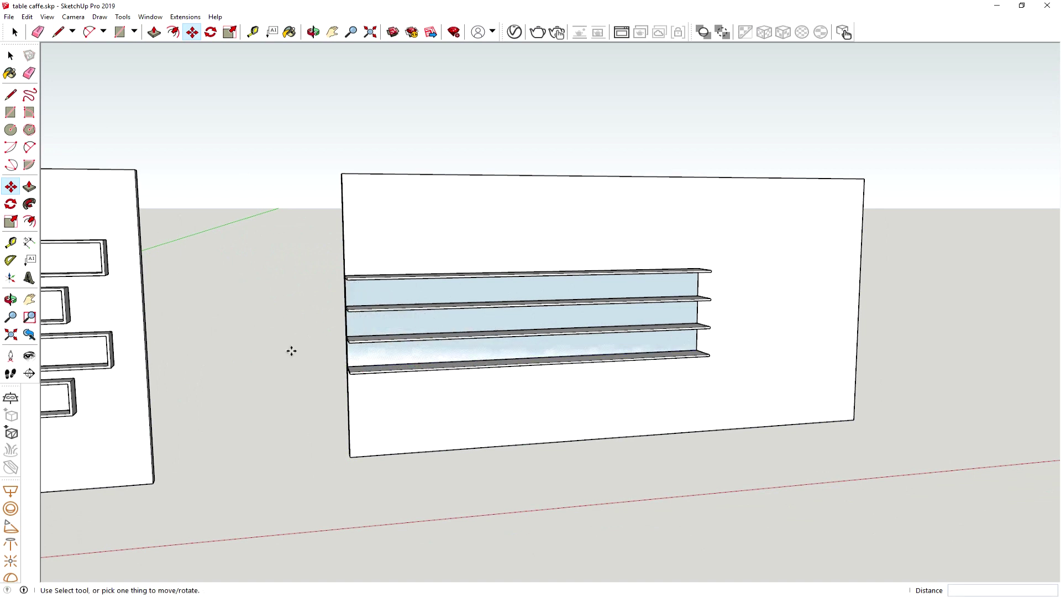
{"action": "left_click", "coordinate": [10, 55]}
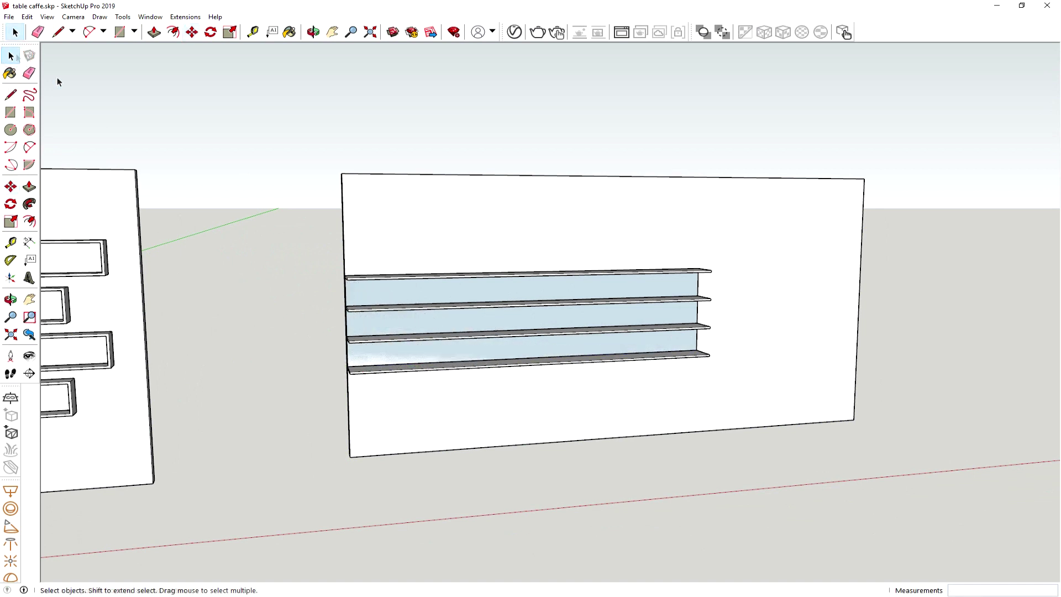
{"action": "left_click", "coordinate": [387, 296]}
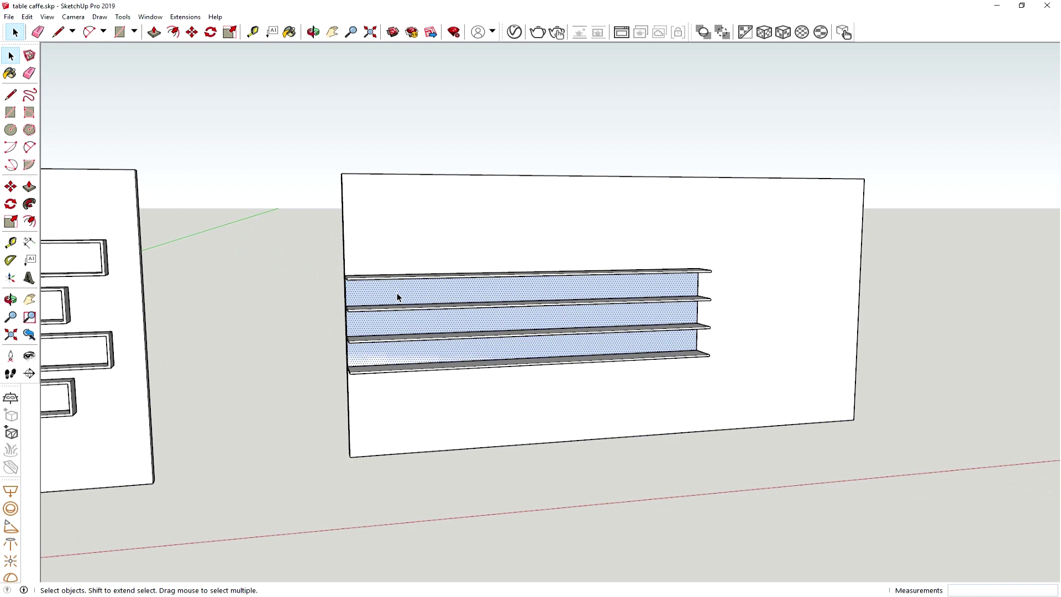
{"action": "double_click", "coordinate": [398, 296]}
{"action": "left_click", "coordinate": [11, 186]}
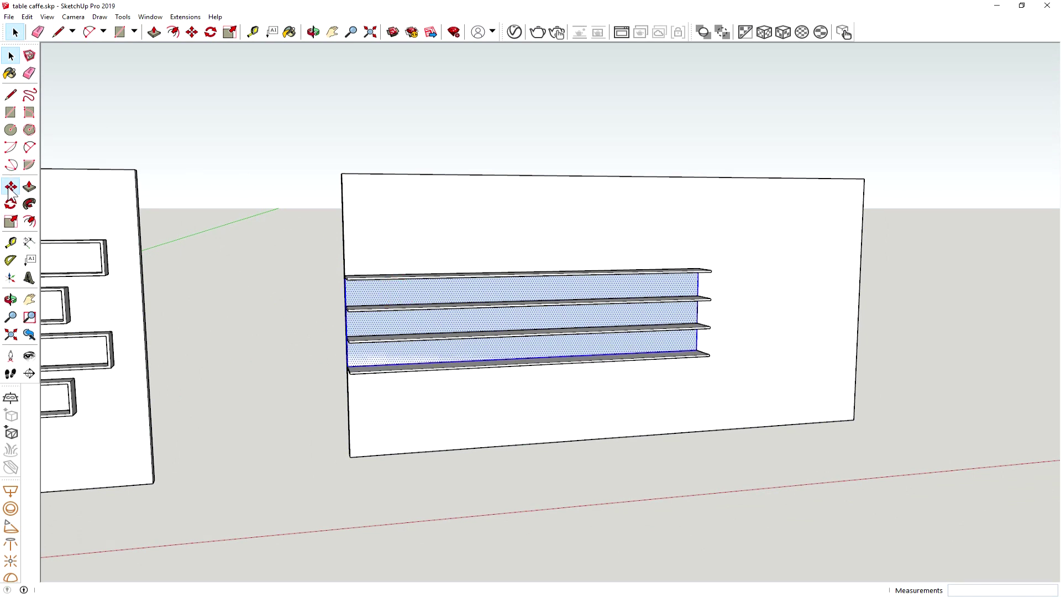
{"action": "left_click", "coordinate": [347, 366]}
{"action": "left_click", "coordinate": [913, 340]}
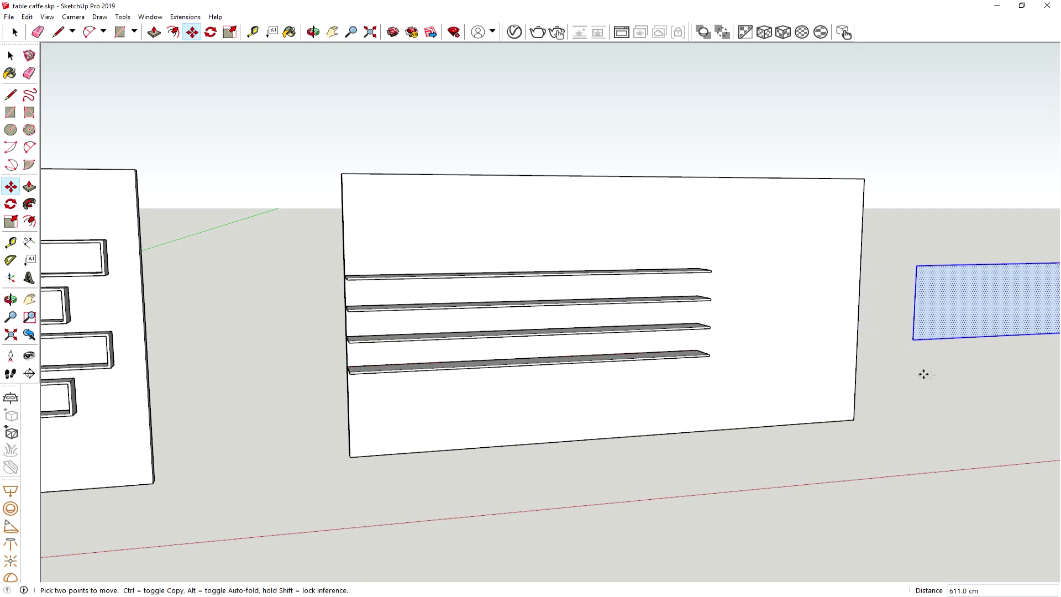
{"action": "mouse_move", "coordinate": [938, 381]}
{"action": "middle_mouse_down", "text": "shift"}
{"action": "mouse_move", "coordinate": [639, 367]}
{"action": "mouse_move", "coordinate": [504, 379]}
{"action": "middle_mouse_up", "text": "shift"}
{"action": "left_click", "coordinate": [10, 56]}
{"action": "left_click", "coordinate": [639, 287]}
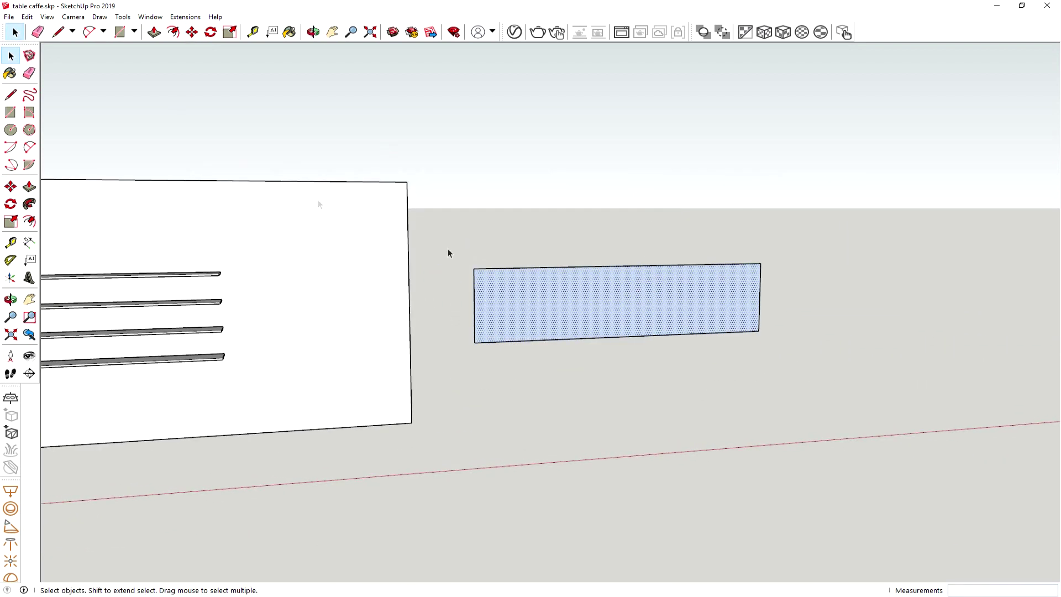
{"action": "left_click", "coordinate": [11, 94]}
Draw a diagonal line from the rectangle's lower-left corner to its top edge's midpoint.
{"action": "left_click", "coordinate": [474, 343]}
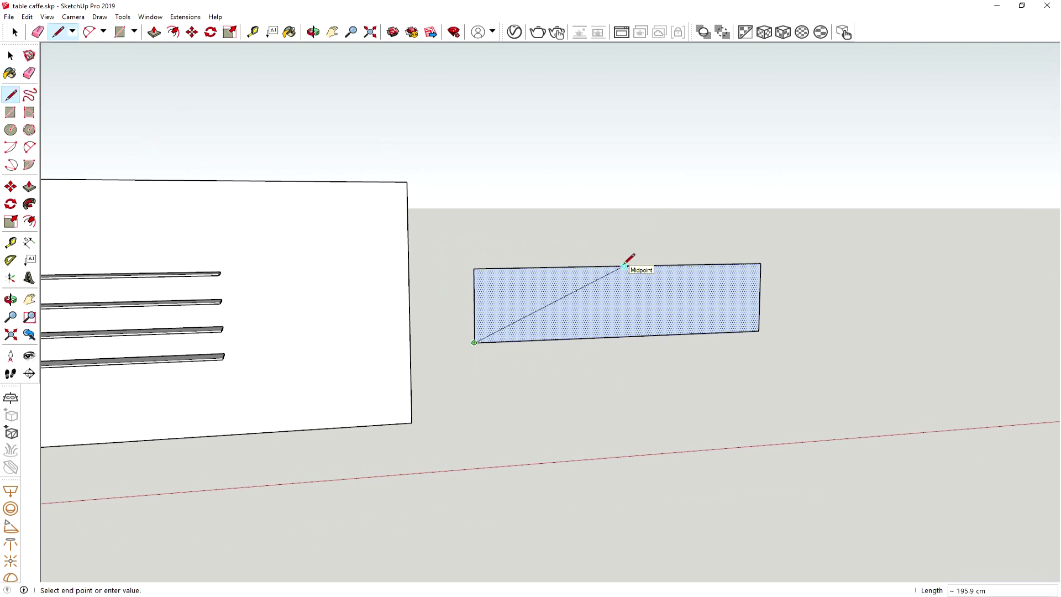
{"action": "scroll", "coordinate": [624, 266], "scroll_direction": "up", "scroll_amount": 2}
{"action": "scroll", "coordinate": [626, 263], "scroll_direction": "up", "scroll_amount": 2}
{"action": "scroll", "coordinate": [626, 260], "scroll_direction": "up", "scroll_amount": 1}
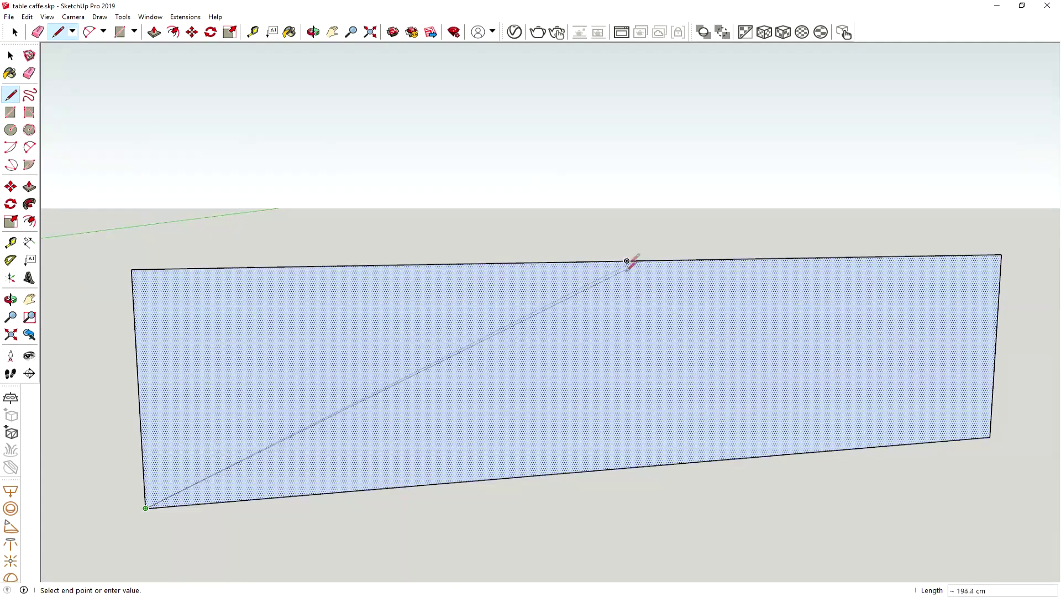
{"action": "left_click", "coordinate": [626, 261]}
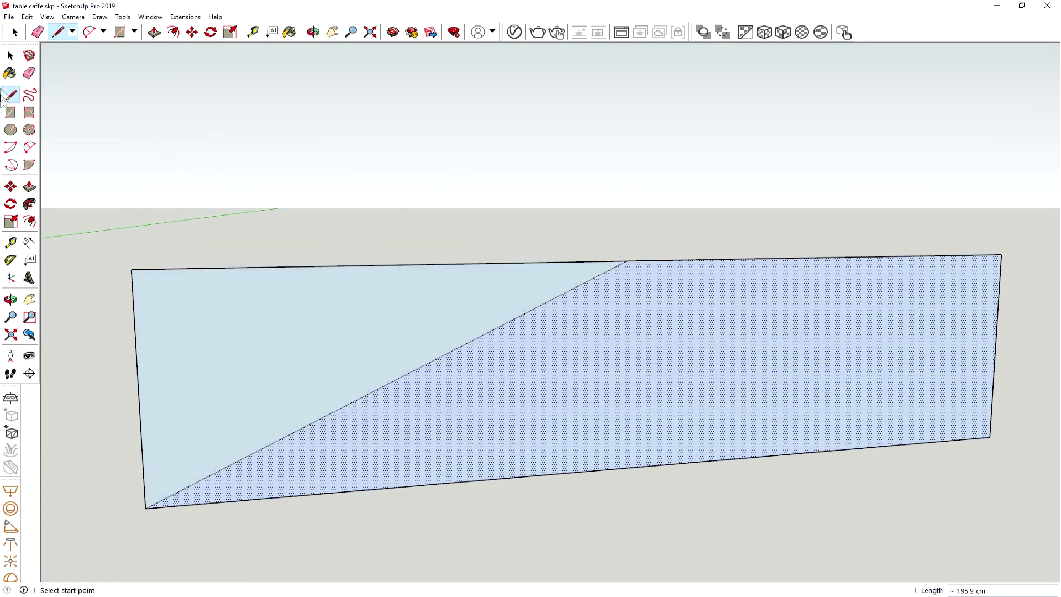
Erase all four rectangle edges so only the diagonal line remains.
{"action": "left_click", "coordinate": [29, 73]}
{"action": "left_click_drag", "start_coordinate": [325, 232], "coordinate": [141, 297]}
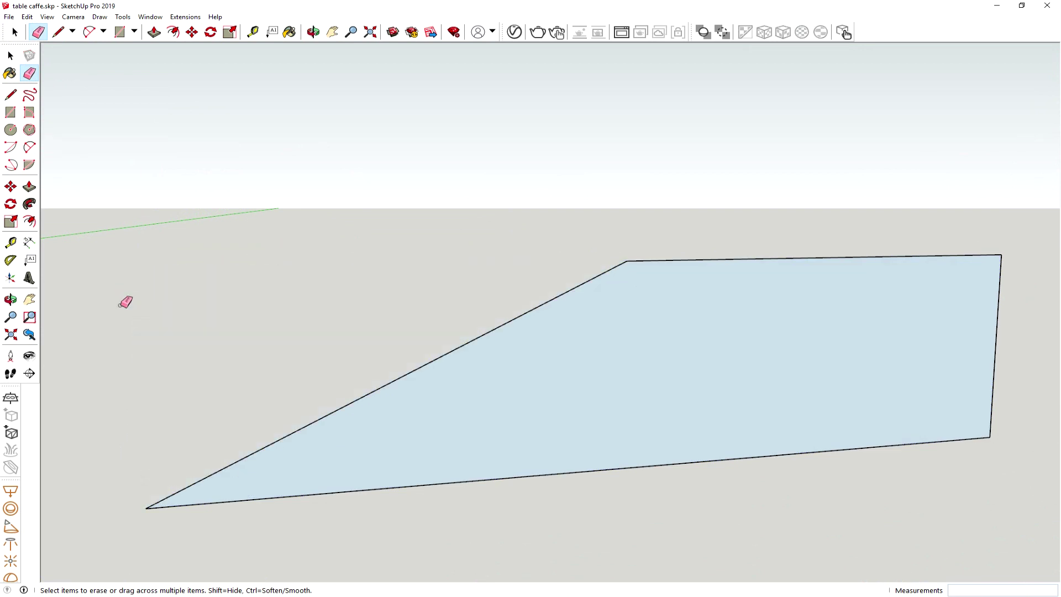
{"action": "left_click_drag", "start_coordinate": [770, 240], "coordinate": [848, 438]}
{"action": "left_click", "coordinate": [858, 448]}
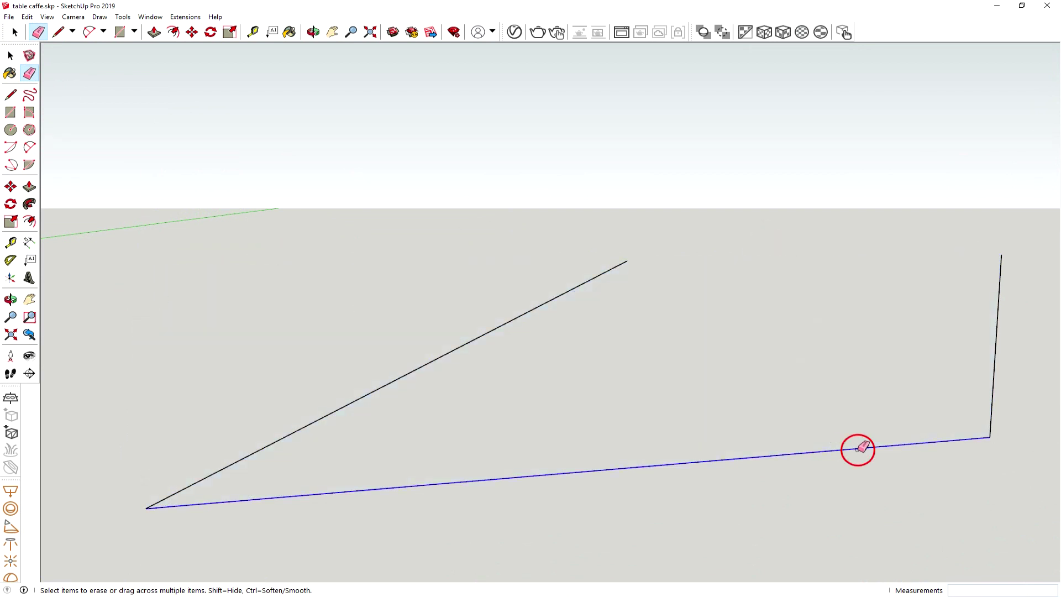
{"action": "left_click", "coordinate": [992, 384]}
{"action": "mouse_move", "coordinate": [672, 330]}
{"action": "middle_mouse_down"}
{"action": "mouse_move", "coordinate": [590, 416]}
{"action": "mouse_move", "coordinate": [733, 350]}
{"action": "mouse_move", "coordinate": [870, 311]}
{"action": "middle_mouse_up"}
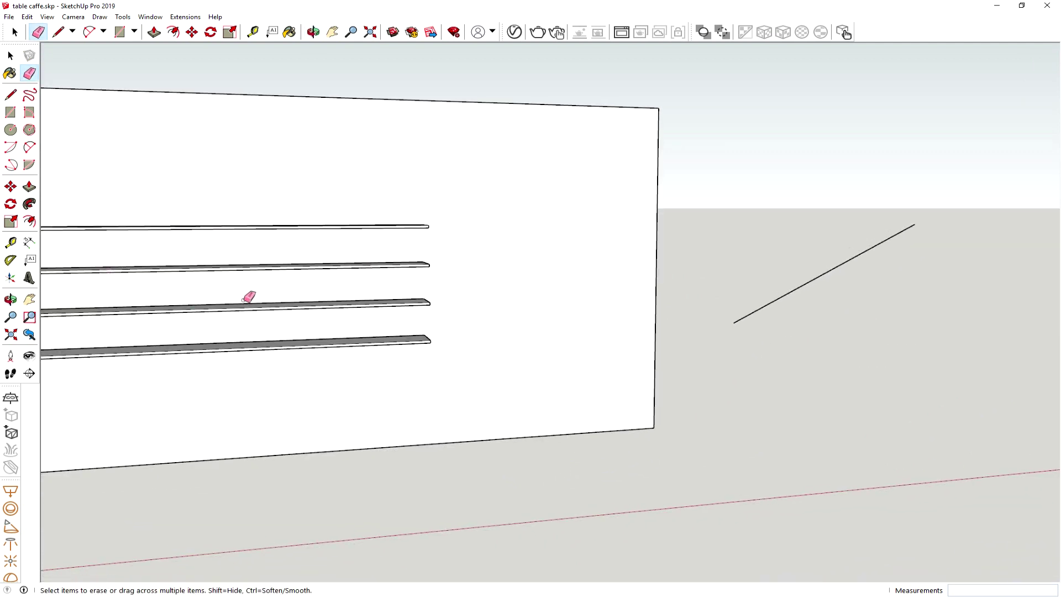
{"action": "scroll", "coordinate": [247, 297], "scroll_direction": "down", "scroll_amount": 2}
{"action": "scroll", "coordinate": [633, 284], "scroll_direction": "up", "scroll_amount": 2}
{"action": "scroll", "coordinate": [630, 309], "scroll_direction": "up", "scroll_amount": 2}
{"action": "key", "text": "space"}
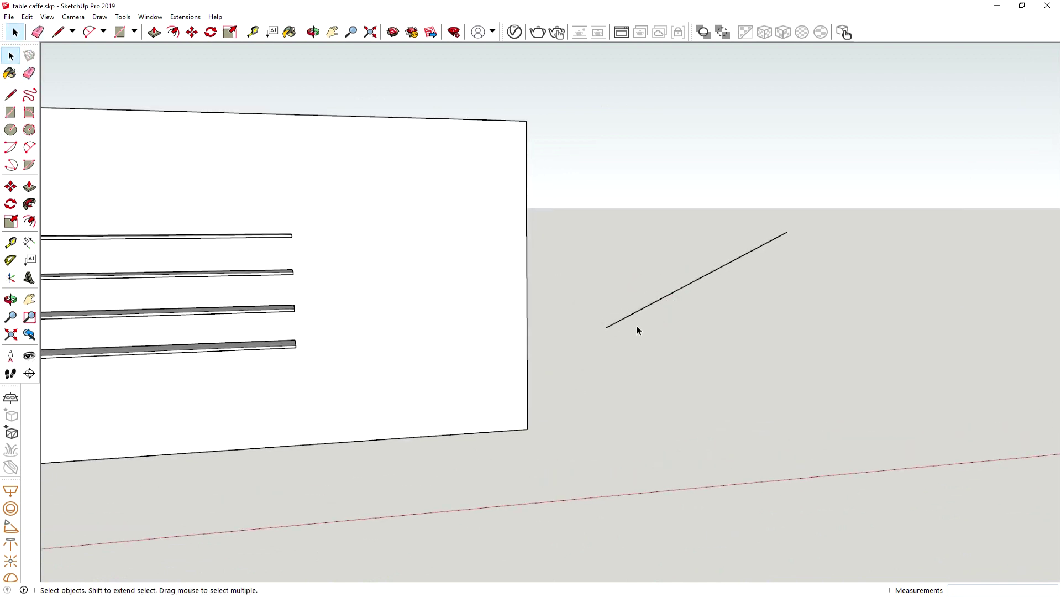
Move the diagonal line onto the shelf wall, snapping its lower end to the bottom shelf's corner.
{"action": "left_click", "coordinate": [632, 315]}
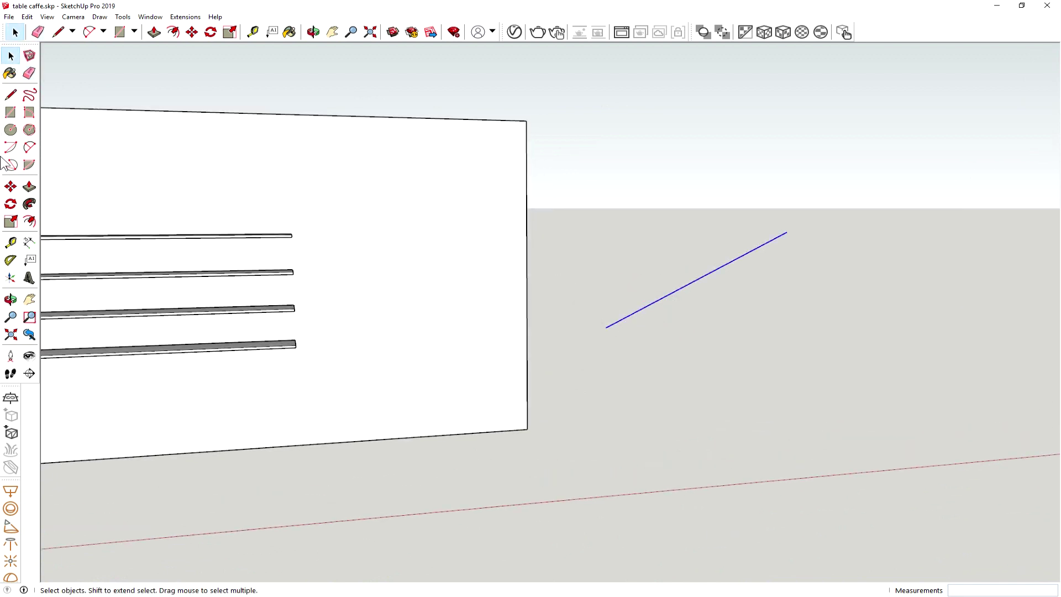
{"action": "left_click", "coordinate": [10, 186]}
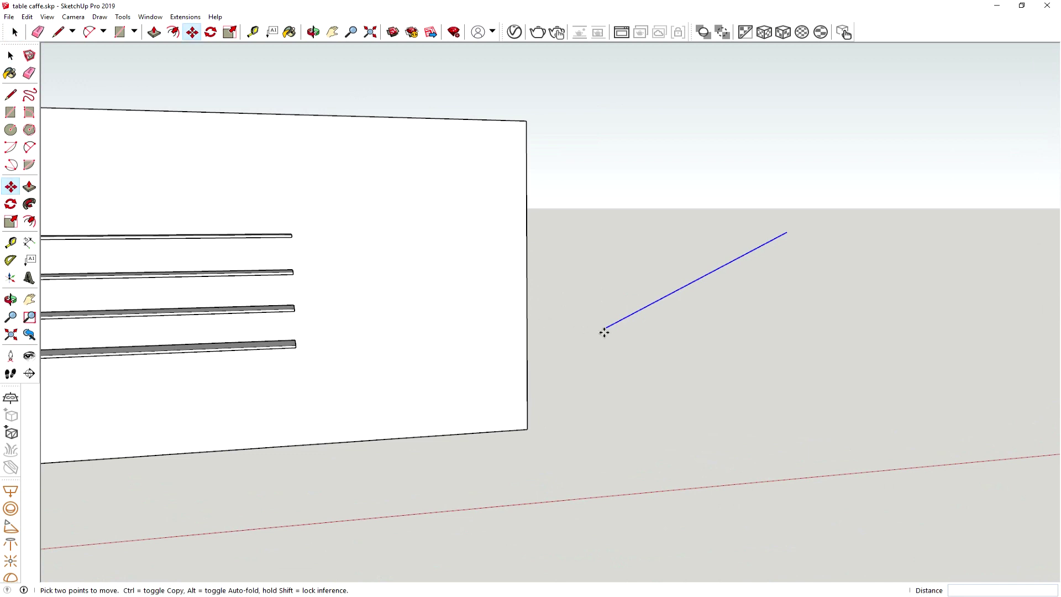
{"action": "left_click", "coordinate": [608, 328]}
{"action": "middle_click_drag", "start_coordinate": [199, 339], "coordinate": [866, 339], "text": "shift"}
{"action": "scroll", "coordinate": [478, 362], "scroll_direction": "up", "scroll_amount": 2}
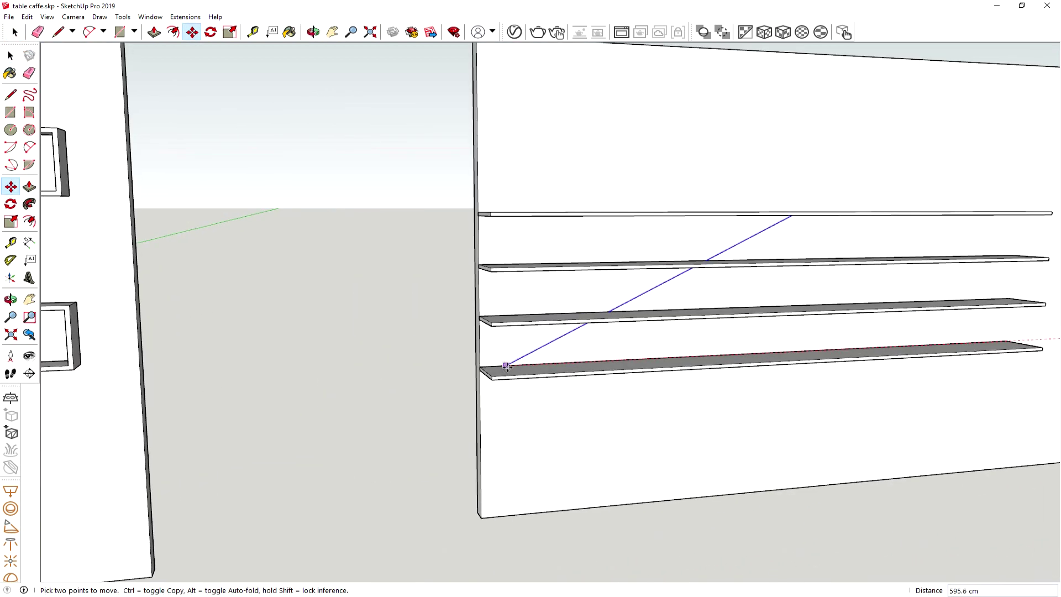
{"action": "left_click", "coordinate": [480, 367]}
{"action": "mouse_move", "coordinate": [695, 331]}
{"action": "middle_mouse_down"}
{"action": "mouse_move", "coordinate": [631, 316]}
{"action": "mouse_move", "coordinate": [685, 295]}
{"action": "middle_mouse_up"}
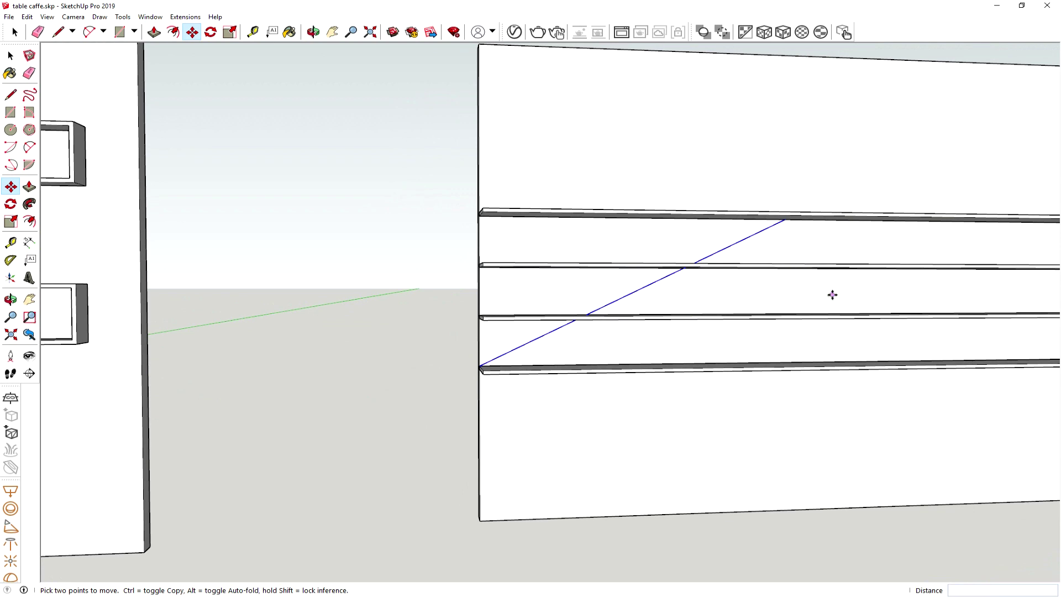
{"action": "scroll", "coordinate": [600, 342], "scroll_direction": "down", "scroll_amount": 5}
{"action": "middle_click_drag", "start_coordinate": [674, 403], "coordinate": [829, 414]}
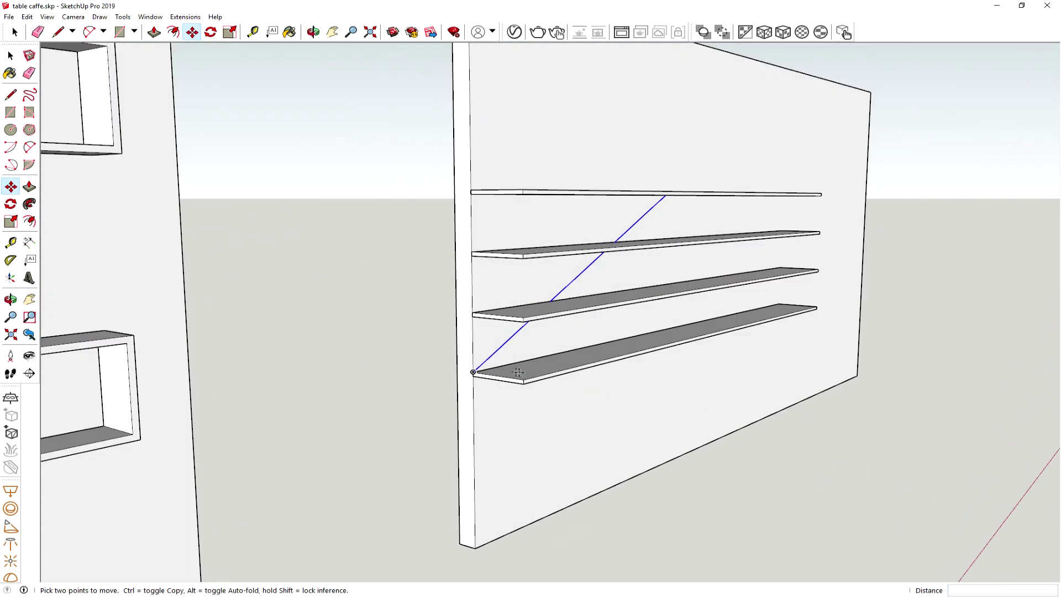
{"action": "scroll", "coordinate": [461, 352], "scroll_direction": "up", "scroll_amount": 5}
{"action": "left_click", "coordinate": [11, 112]}
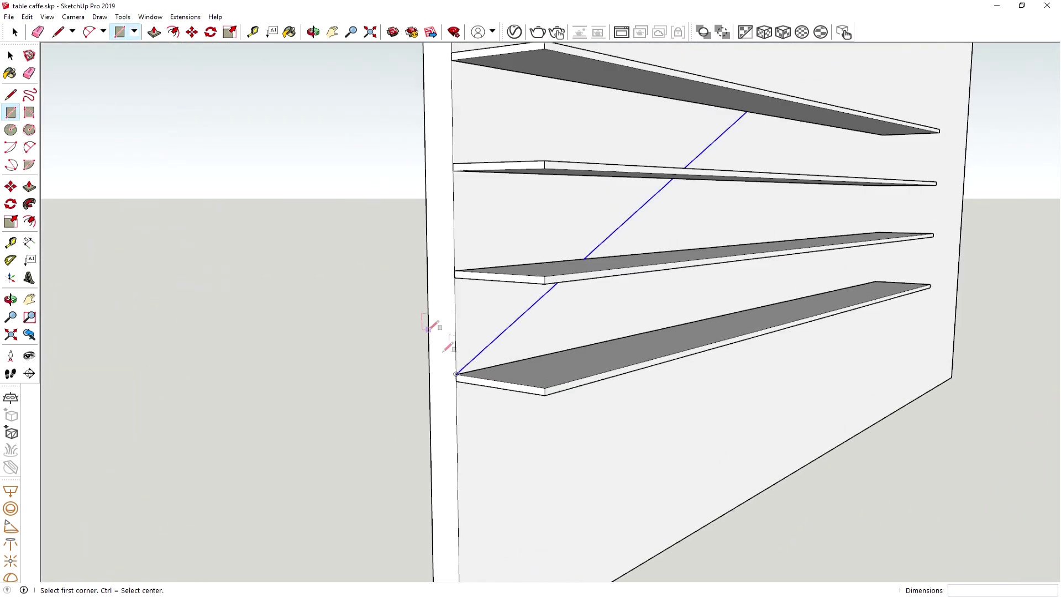
{"action": "scroll", "coordinate": [489, 366], "scroll_direction": "down", "scroll_amount": 2}
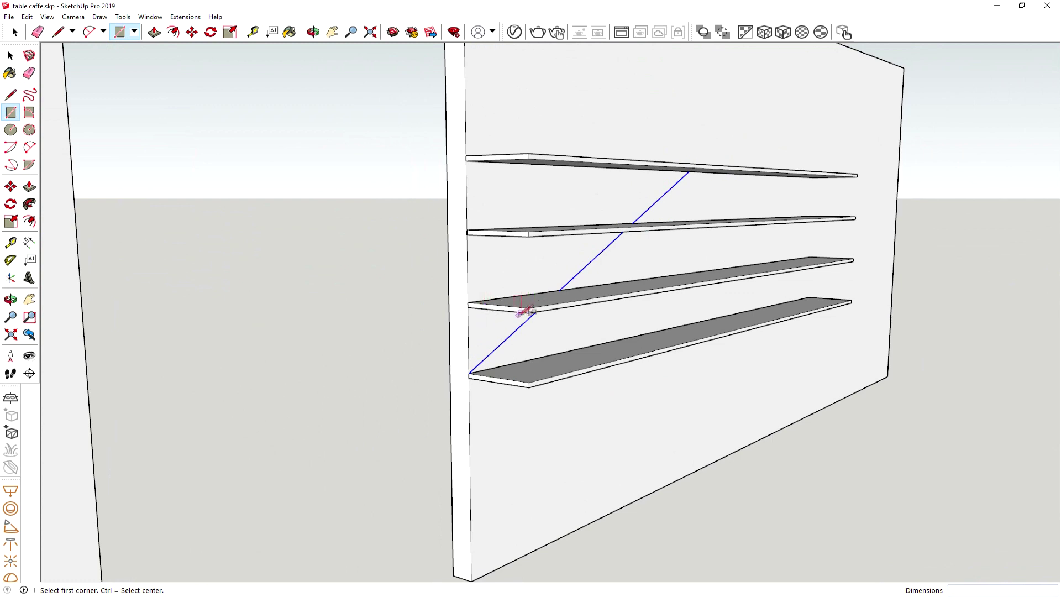
Draw a 2 by 2 square at the bottom shelf corner where the diagonal line starts.
{"action": "scroll", "coordinate": [458, 403], "scroll_direction": "up", "scroll_amount": 2}
{"action": "scroll", "coordinate": [495, 340], "scroll_direction": "up", "scroll_amount": 3}
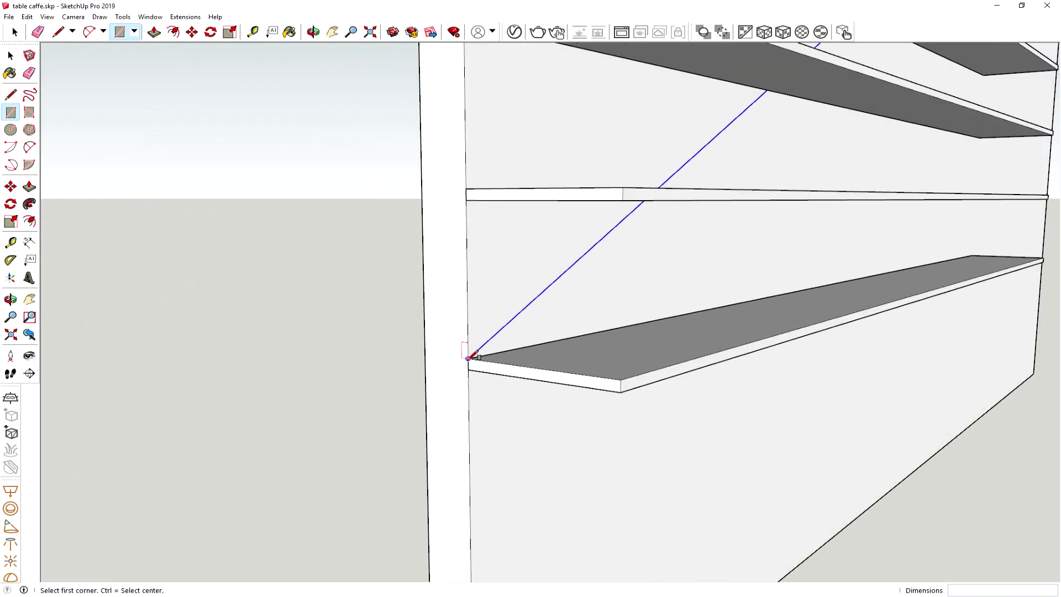
{"action": "scroll", "coordinate": [468, 367], "scroll_direction": "down", "scroll_amount": 2}
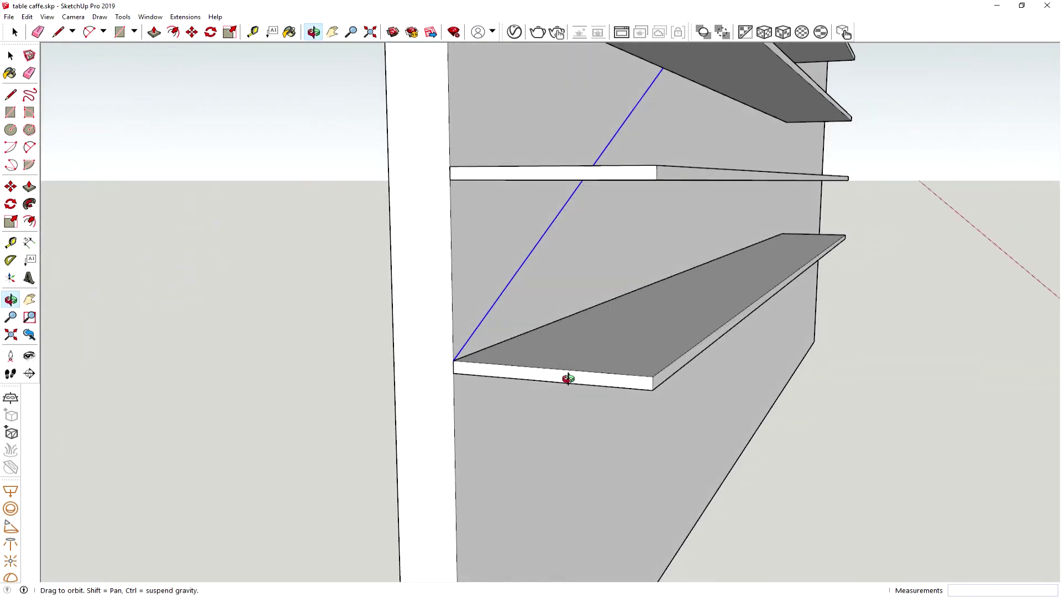
{"action": "left_click", "coordinate": [454, 359]}
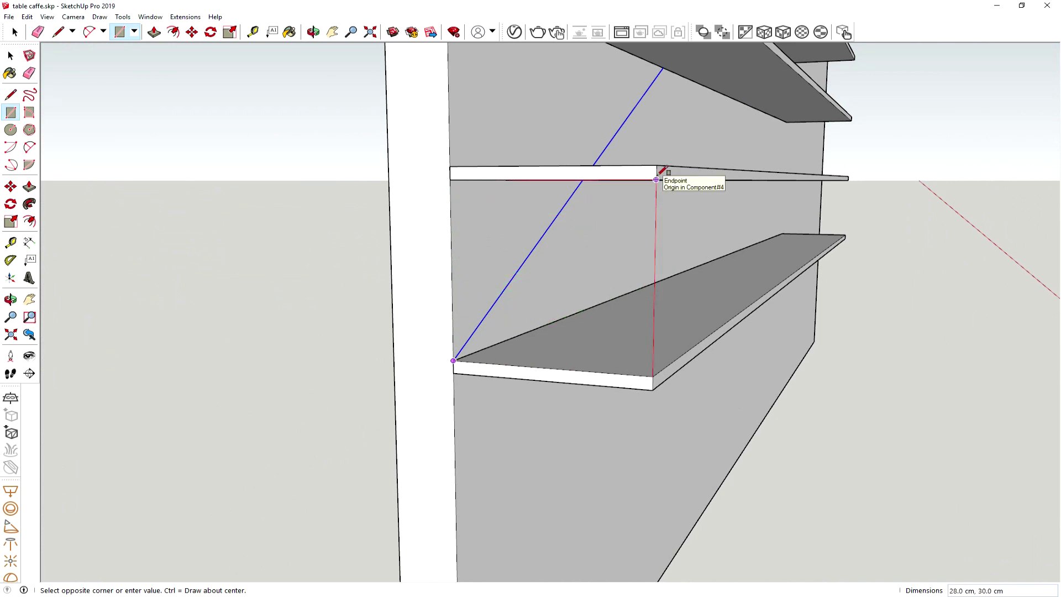
{"action": "mouse_move", "coordinate": [658, 177]}
{"action": "middle_mouse_down"}
{"action": "mouse_move", "coordinate": [781, 188]}
{"action": "mouse_move", "coordinate": [693, 190]}
{"action": "middle_mouse_up"}
{"action": "type", "text": "2,2"}
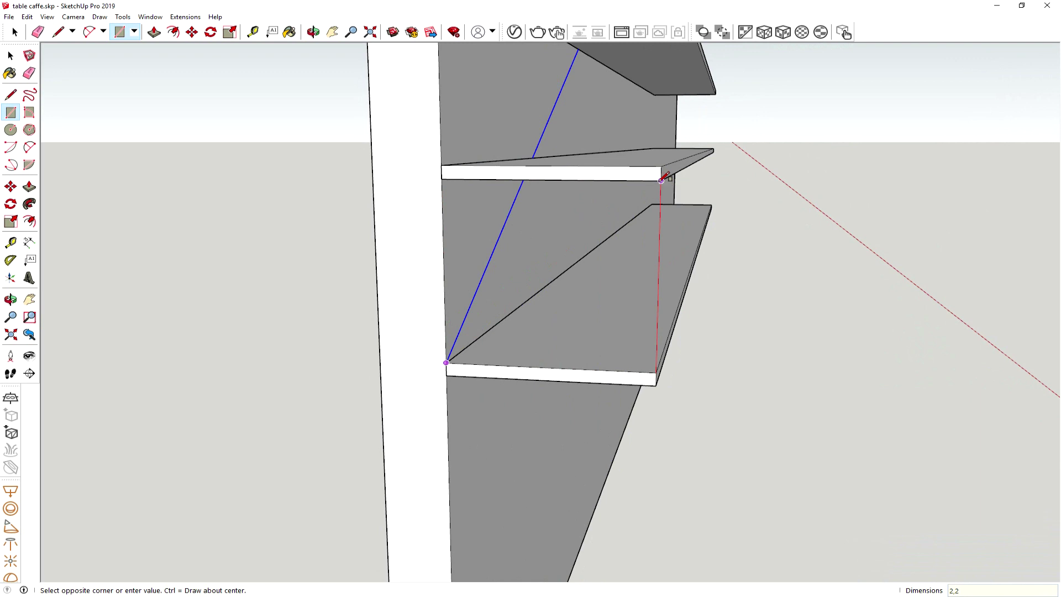
{"action": "key", "text": "Return"}
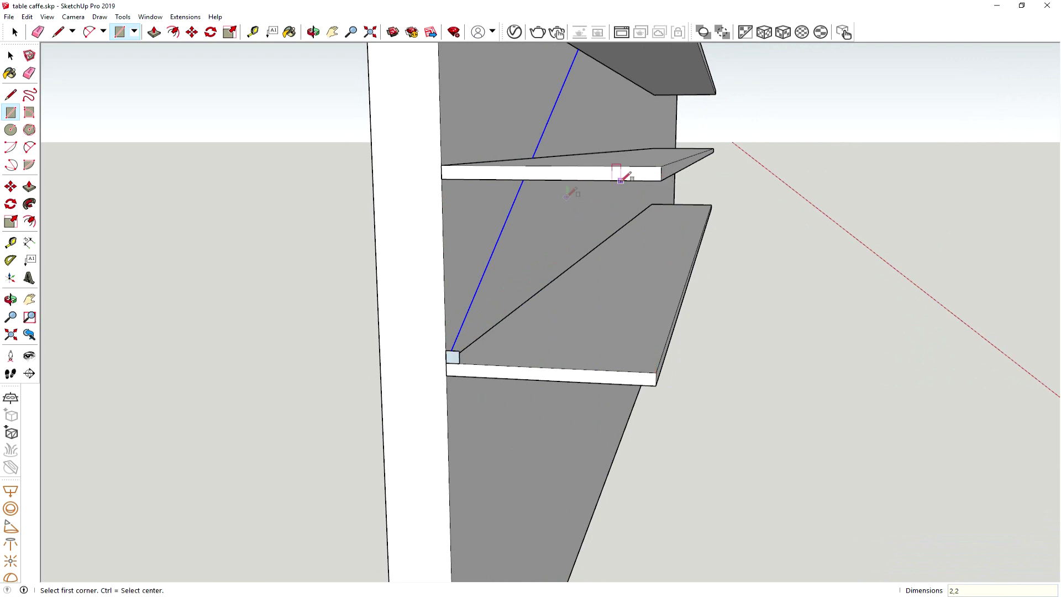
{"action": "middle_click_drag", "start_coordinate": [449, 374], "coordinate": [544, 378]}
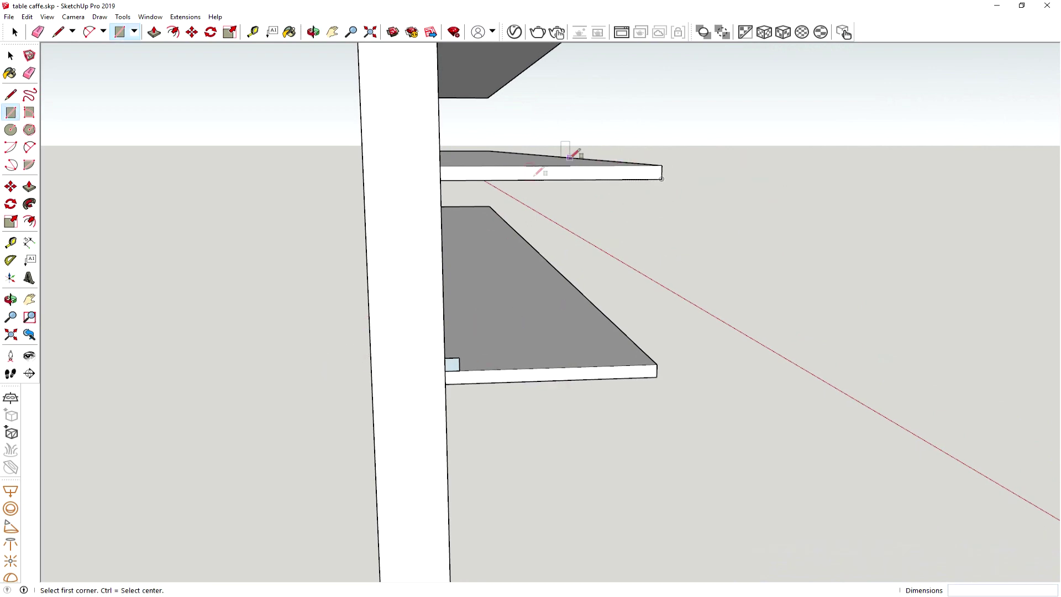
{"action": "mouse_move", "coordinate": [699, 309]}
{"action": "middle_mouse_down"}
{"action": "mouse_move", "coordinate": [431, 315]}
{"action": "mouse_move", "coordinate": [413, 348]}
{"action": "mouse_move", "coordinate": [379, 370]}
{"action": "mouse_move", "coordinate": [593, 367]}
{"action": "mouse_move", "coordinate": [497, 367]}
{"action": "mouse_move", "coordinate": [569, 308]}
{"action": "middle_mouse_up"}
{"action": "left_click", "coordinate": [12, 61]}
{"action": "mouse_move", "coordinate": [223, 258]}
{"action": "middle_mouse_down"}
{"action": "mouse_move", "coordinate": [306, 346]}
{"action": "mouse_move", "coordinate": [419, 333]}
{"action": "mouse_move", "coordinate": [399, 320]}
{"action": "middle_mouse_up"}
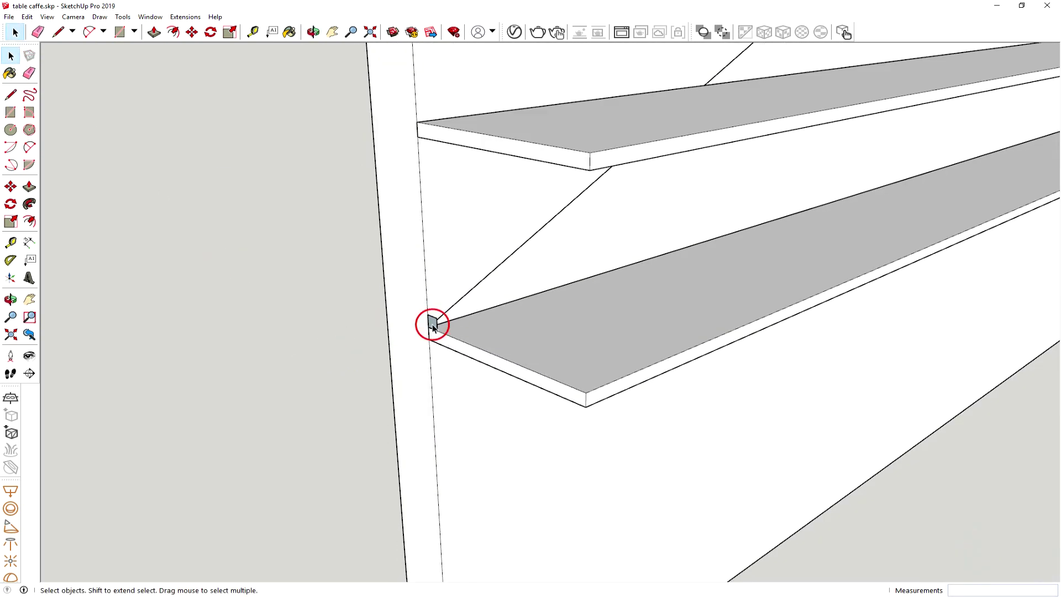
Reverse the orientation of the small square face.
{"action": "middle_click_drag", "start_coordinate": [410, 332], "coordinate": [493, 310]}
{"action": "middle_click", "coordinate": [260, 355]}
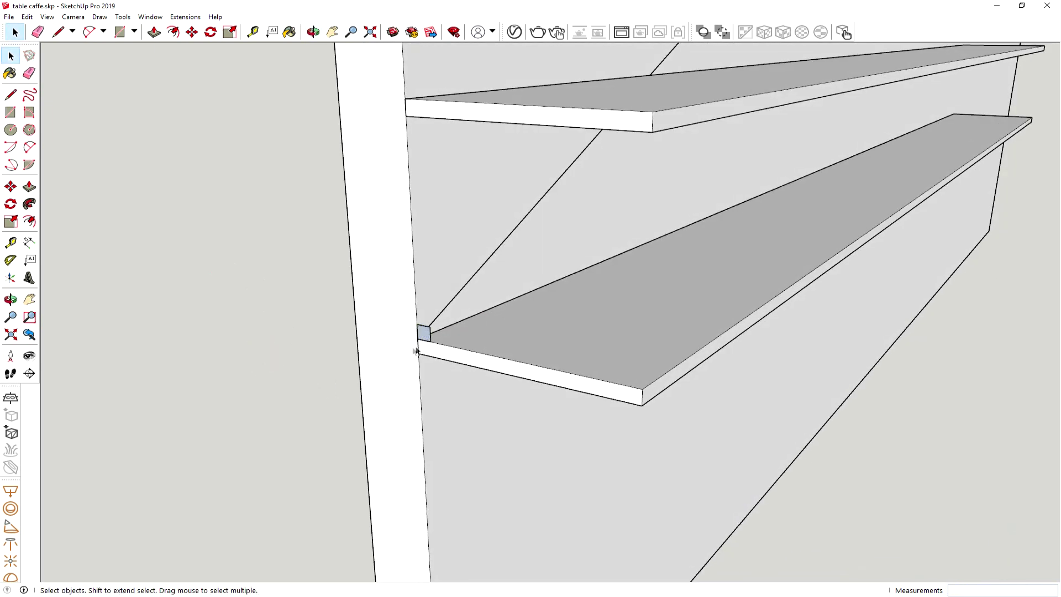
{"action": "scroll", "coordinate": [418, 350], "scroll_direction": "up", "scroll_amount": 2}
{"action": "scroll", "coordinate": [421, 344], "scroll_direction": "up", "scroll_amount": 3}
{"action": "left_click", "coordinate": [434, 320]}
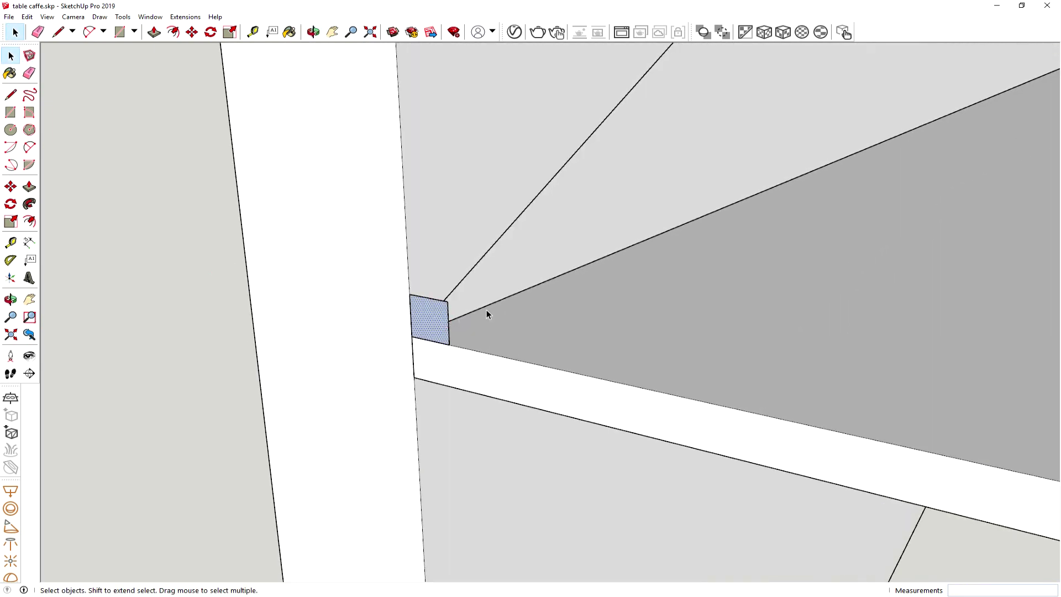
{"action": "right_click", "coordinate": [430, 319]}
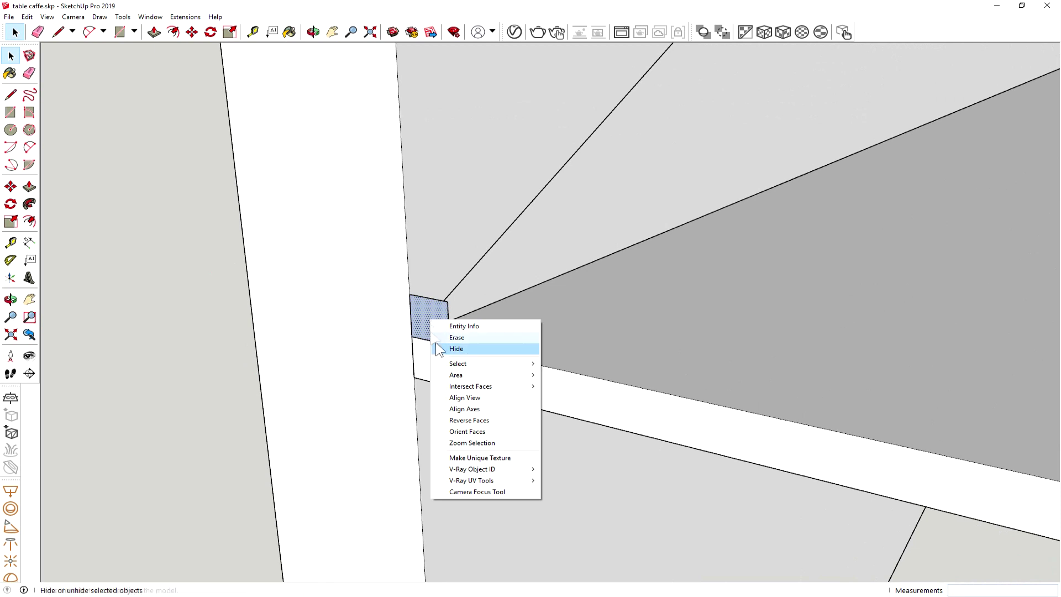
{"action": "left_click", "coordinate": [468, 420]}
{"action": "left_click", "coordinate": [166, 371]}
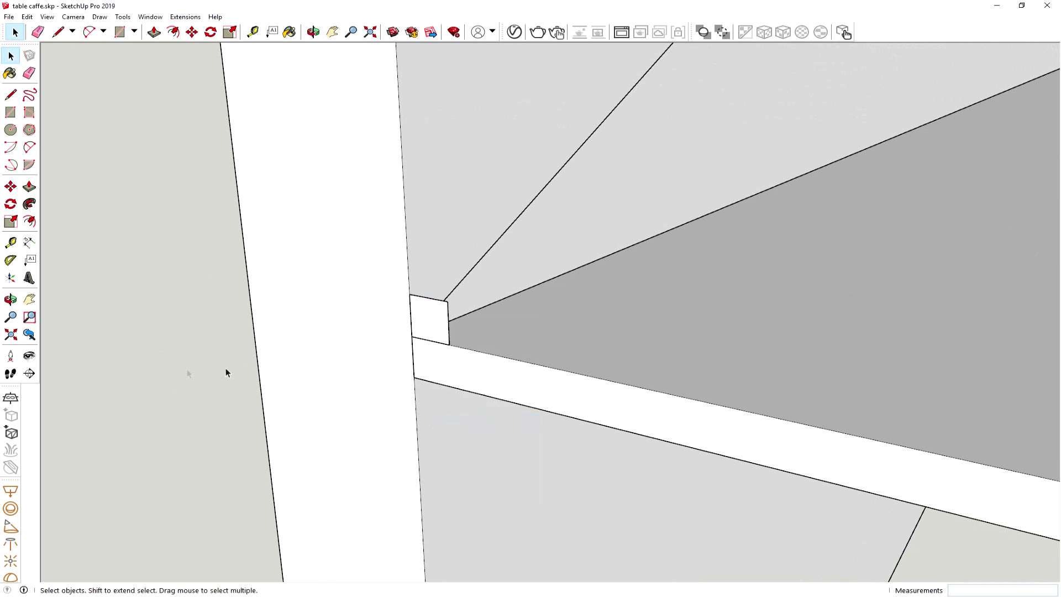
{"action": "scroll", "coordinate": [316, 359], "scroll_direction": "down", "scroll_amount": 2}
{"action": "scroll", "coordinate": [431, 293], "scroll_direction": "down", "scroll_amount": 2}
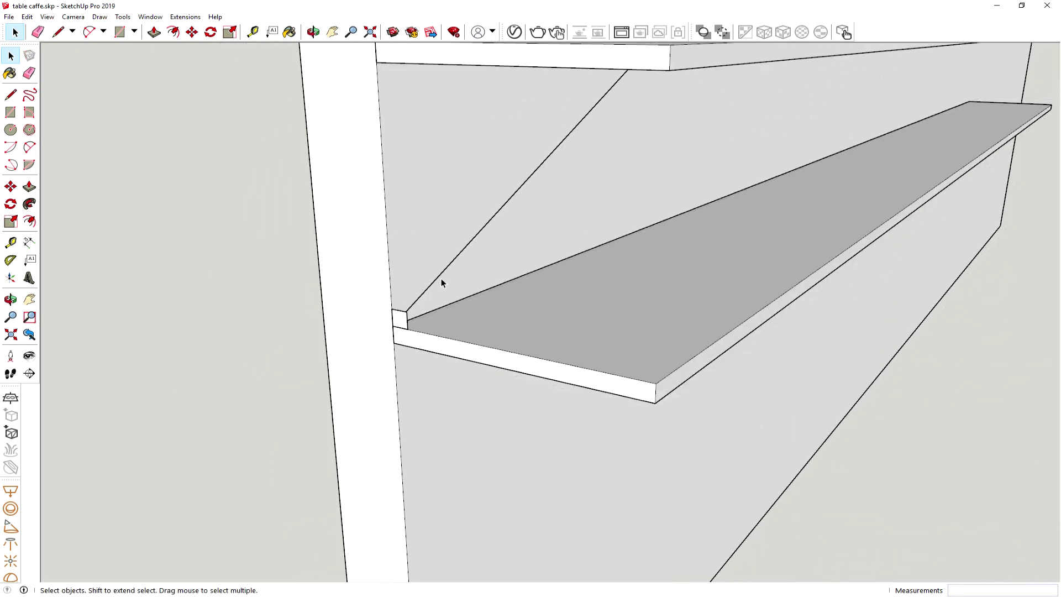
Sweep the square along the diagonal line with Follow Me into a brace bar, then select its top face.
{"action": "left_click", "coordinate": [440, 276]}
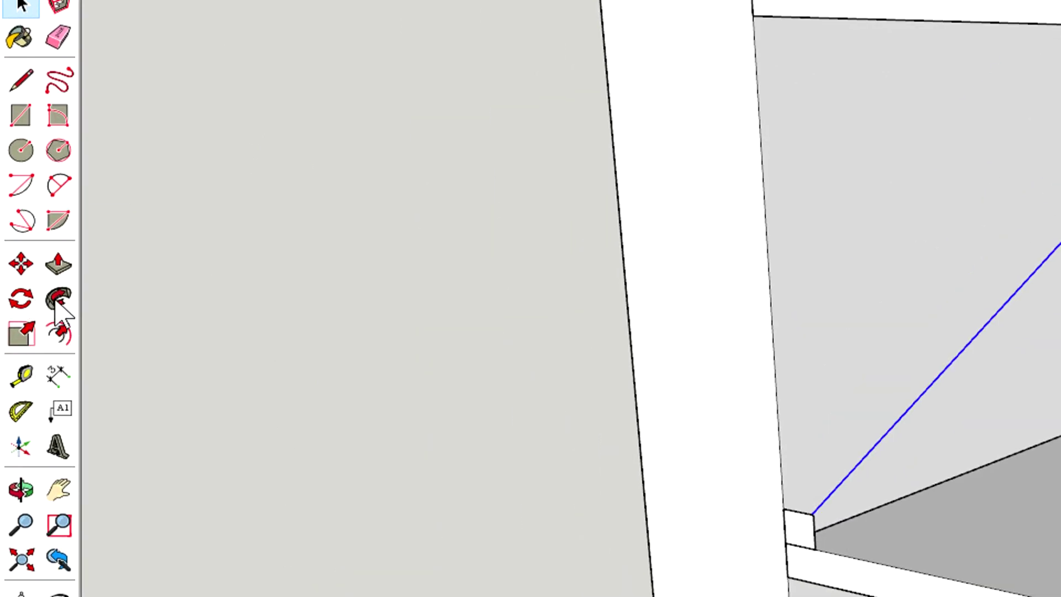
{"action": "left_click", "coordinate": [58, 301]}
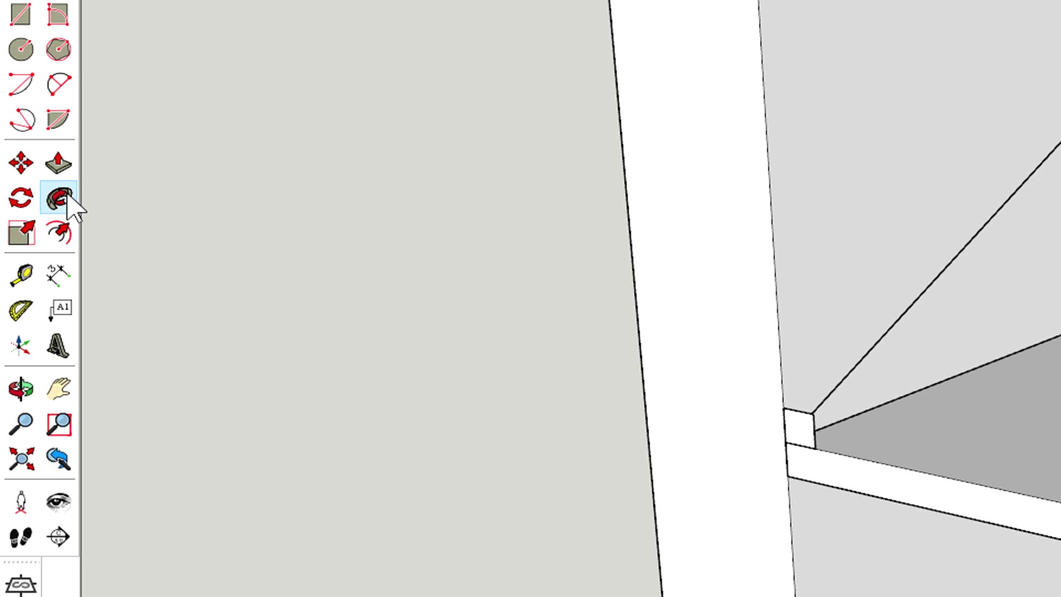
{"action": "left_click", "coordinate": [806, 406]}
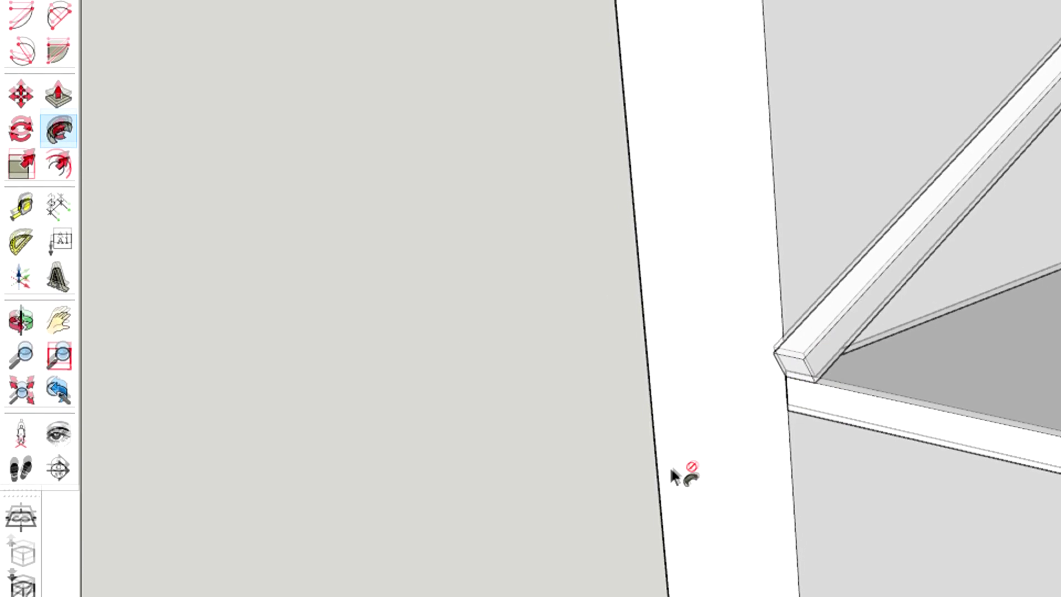
{"action": "left_click", "coordinate": [21, 100]}
{"action": "left_click", "coordinate": [343, 544]}
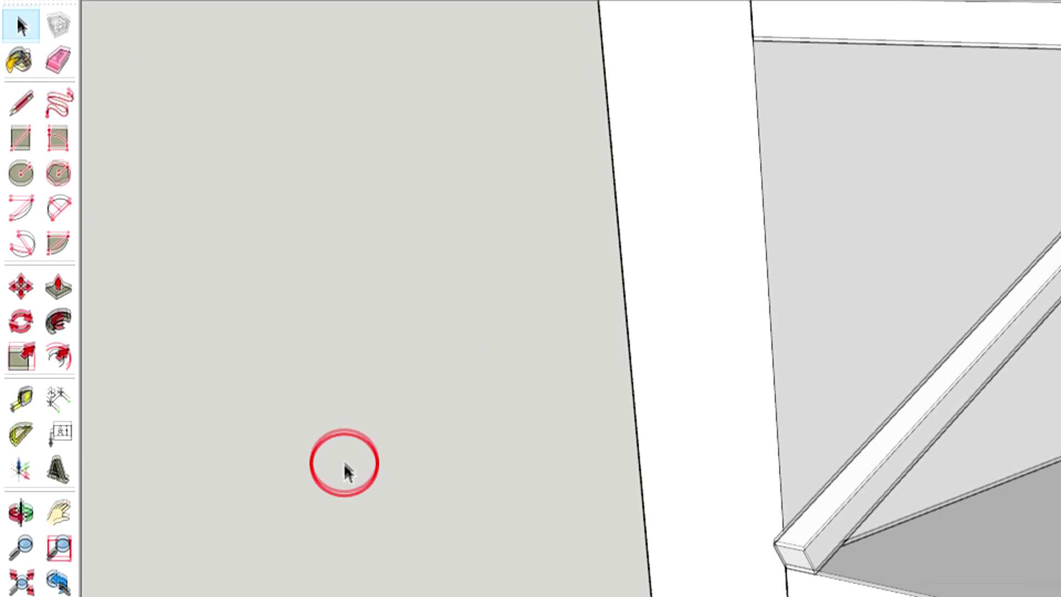
{"action": "left_click", "coordinate": [841, 456]}
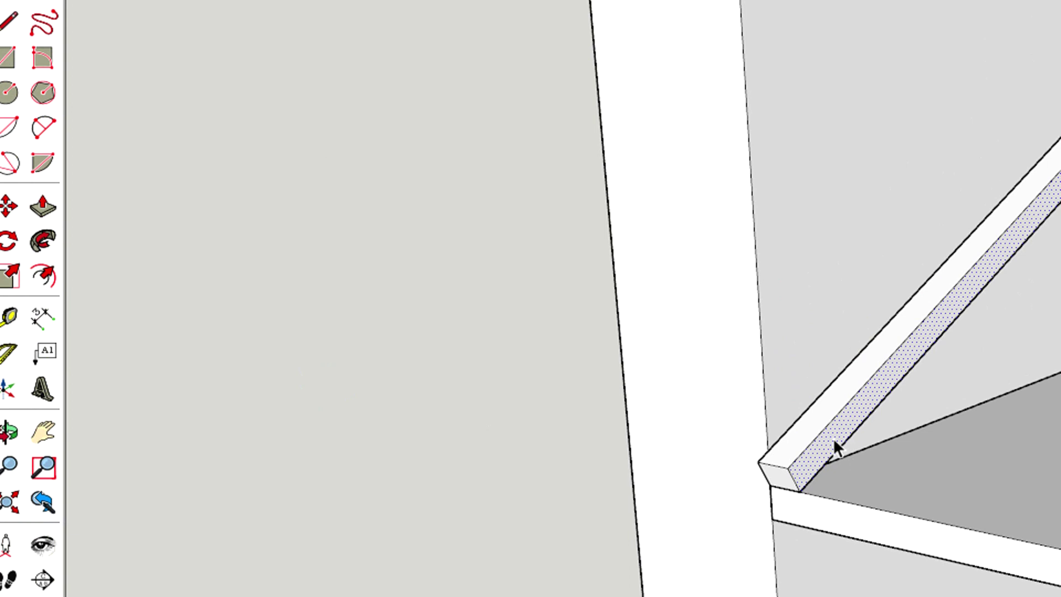
{"action": "left_click", "coordinate": [64, 207]}
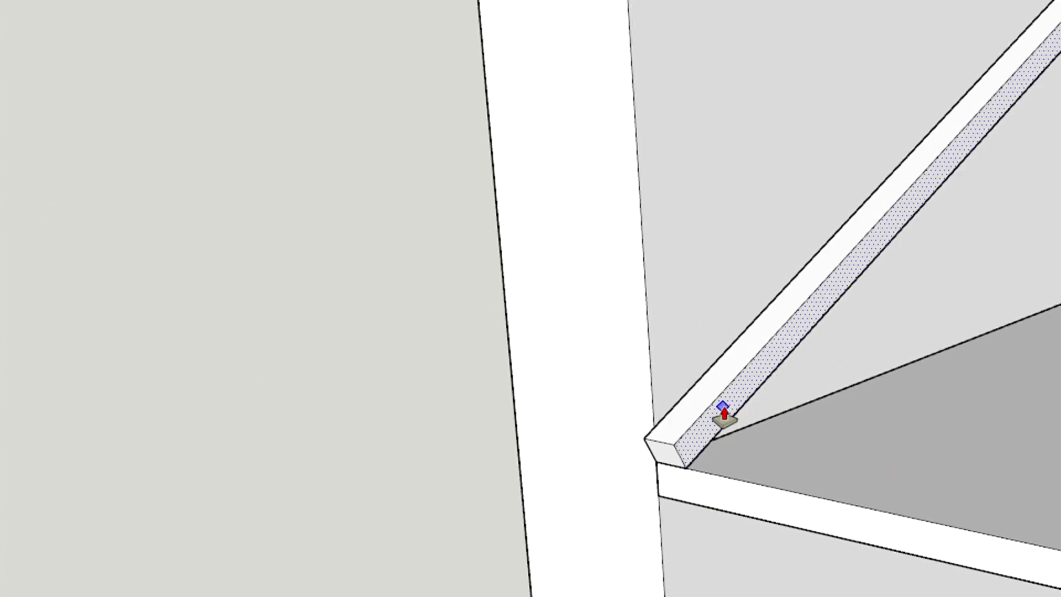
Push/pull the brace's face out into a deep board across the shelf depth.
{"action": "left_click", "coordinate": [723, 412]}
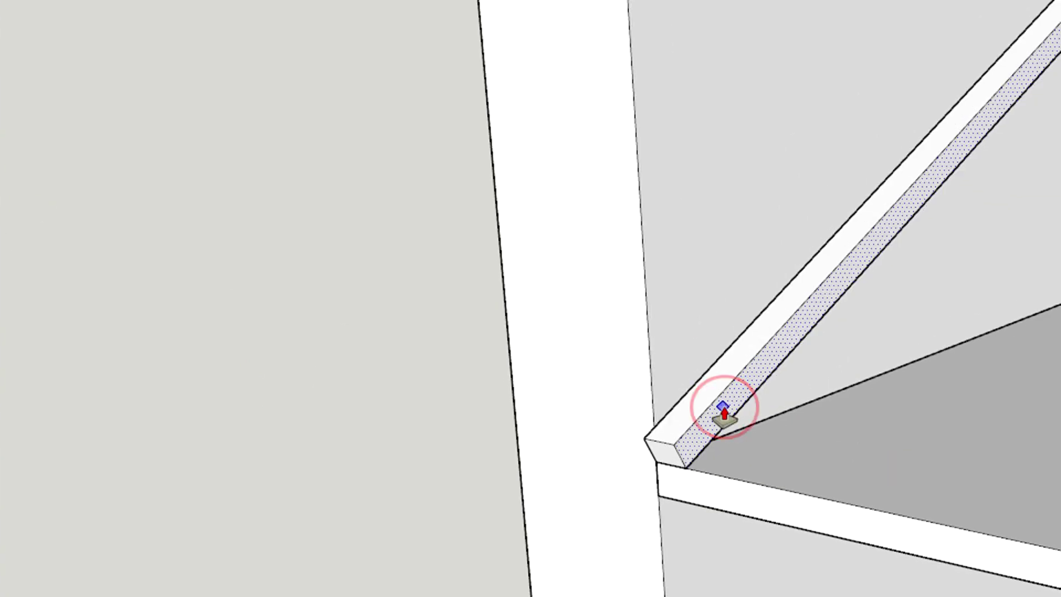
{"action": "left_click", "coordinate": [840, 440]}
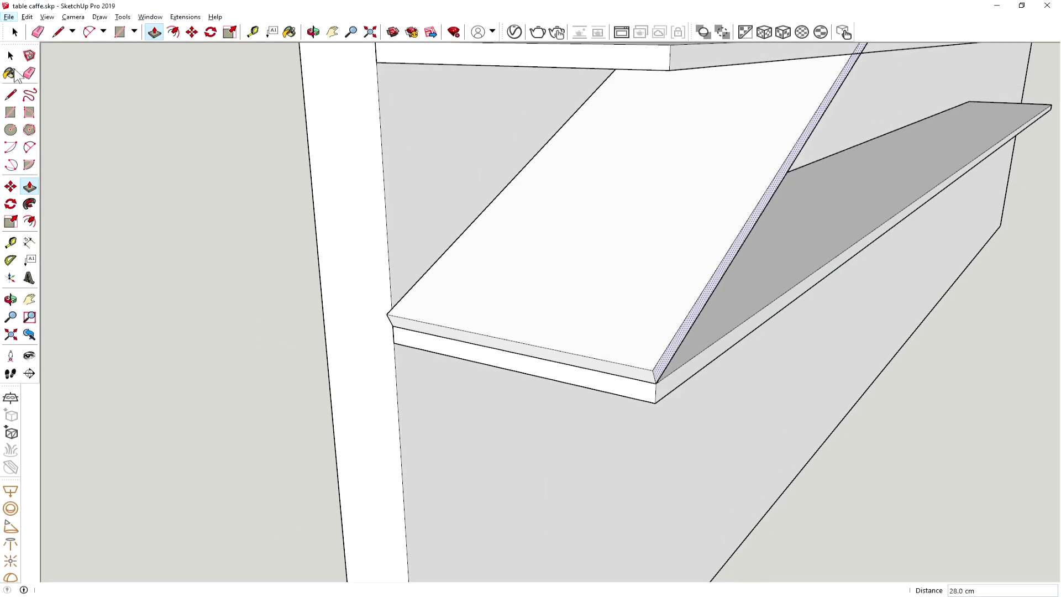
{"action": "left_click", "coordinate": [11, 56]}
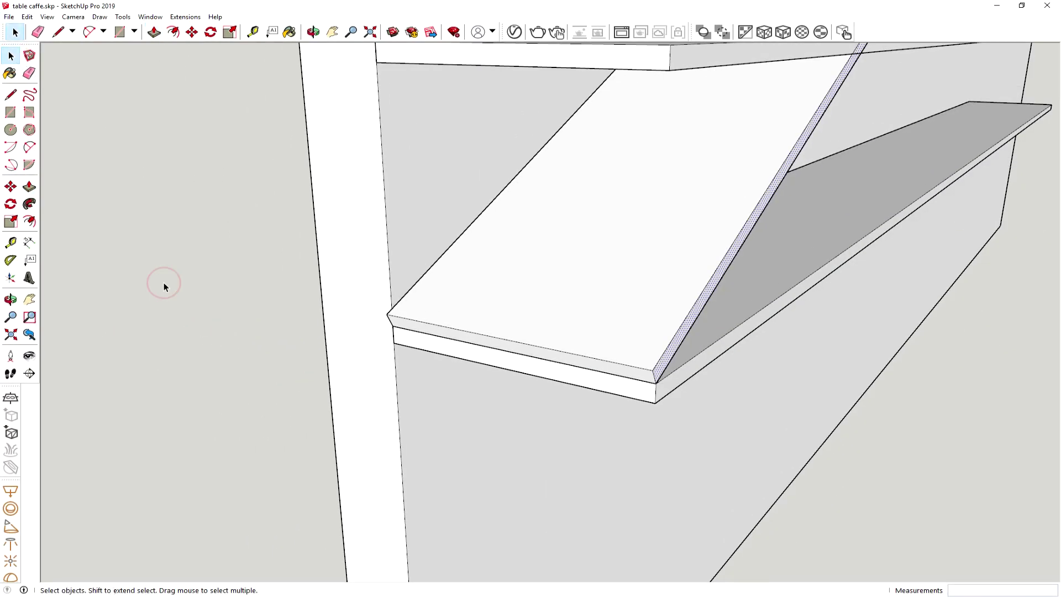
Select the whole board with all its faces and make it a group.
{"action": "left_click", "coordinate": [582, 278]}
{"action": "double_click", "coordinate": [582, 276]}
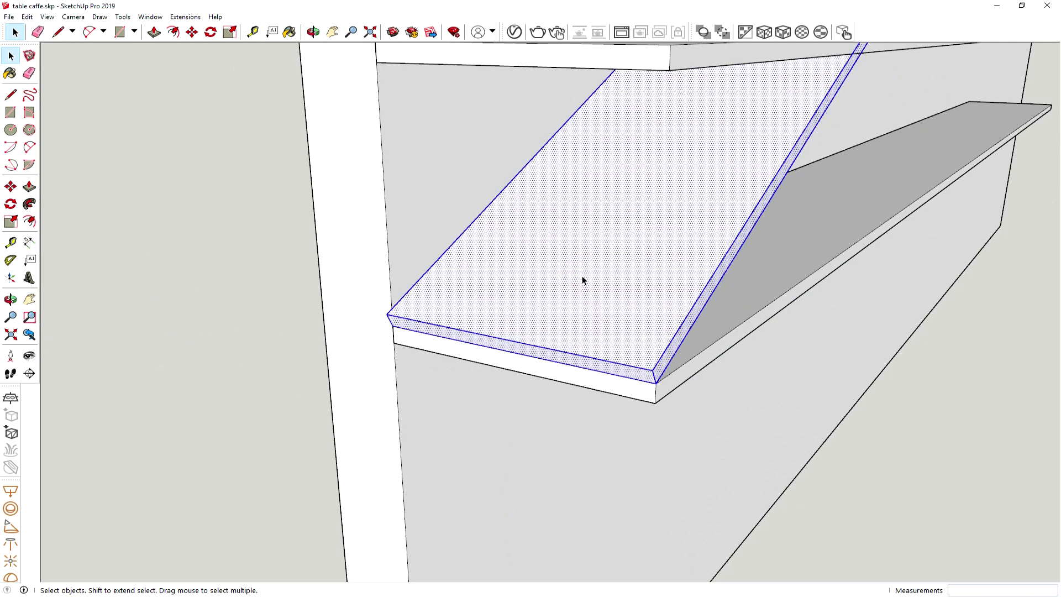
{"action": "scroll", "coordinate": [580, 268], "scroll_direction": "down", "scroll_amount": 1}
{"action": "scroll", "coordinate": [581, 268], "scroll_direction": "down", "scroll_amount": 1}
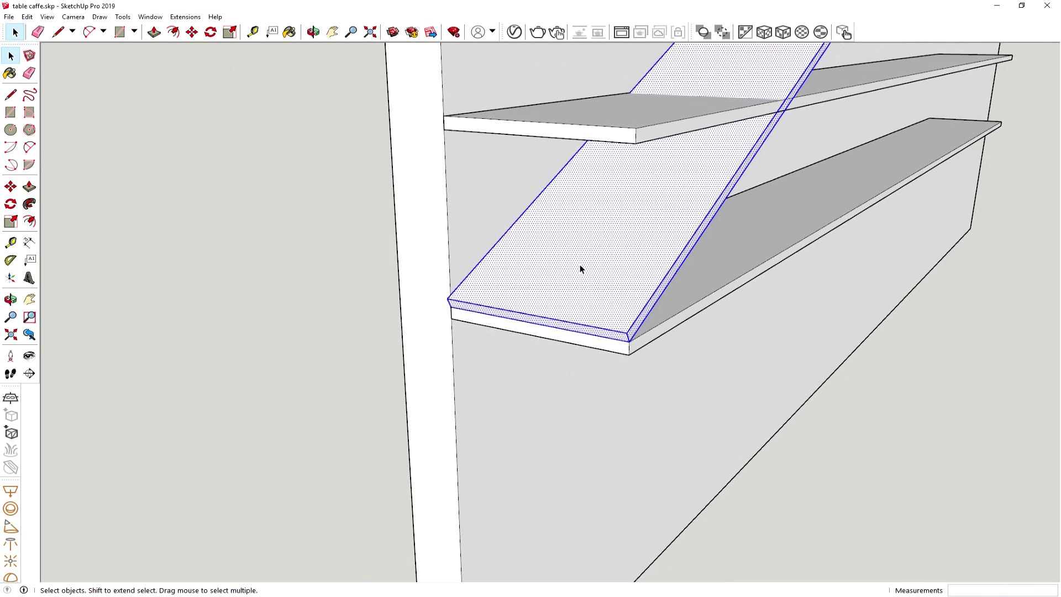
{"action": "right_click", "coordinate": [581, 268]}
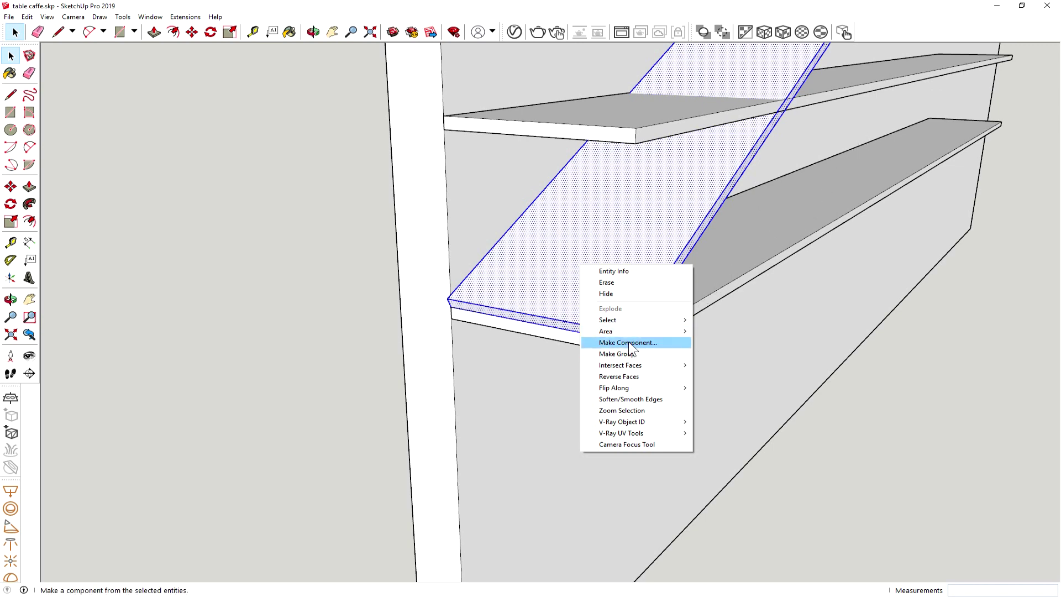
{"action": "left_click", "coordinate": [622, 354]}
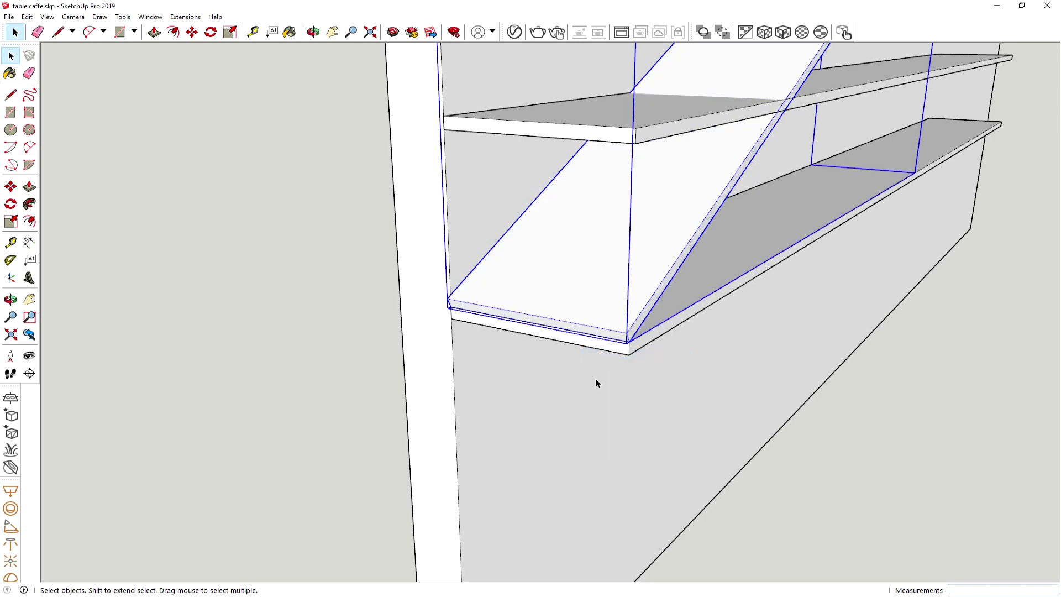
Copy the brace group with Move and Ctrl, placing the copy beside the original at the shelf corner.
{"action": "scroll", "coordinate": [596, 380], "scroll_direction": "down", "scroll_amount": 3}
{"action": "mouse_move", "coordinate": [729, 366]}
{"action": "middle_mouse_down"}
{"action": "mouse_move", "coordinate": [550, 313]}
{"action": "mouse_move", "coordinate": [726, 325]}
{"action": "middle_mouse_up"}
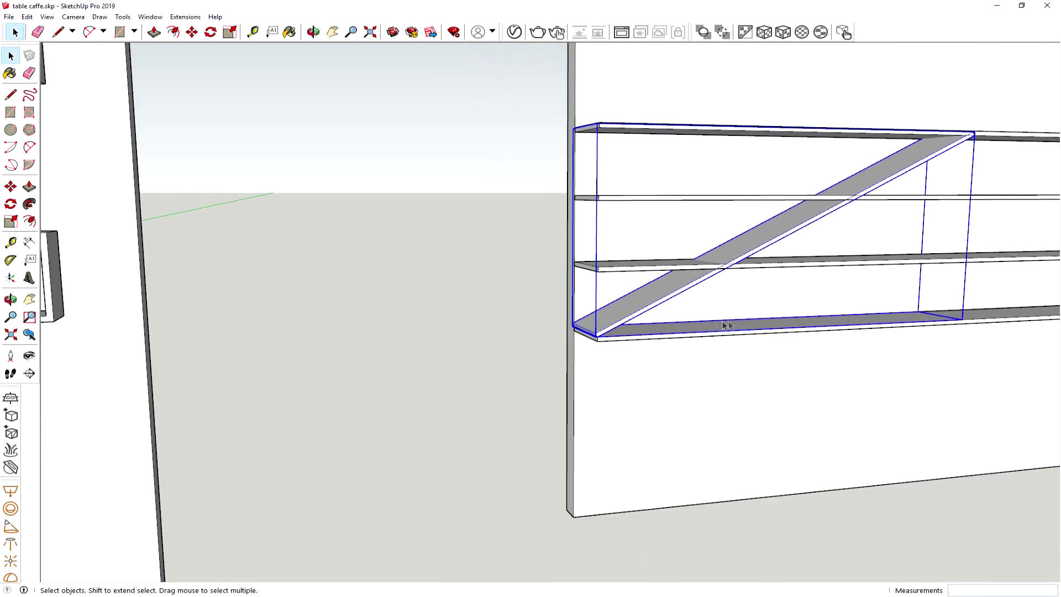
{"action": "middle_click_drag", "start_coordinate": [832, 309], "coordinate": [694, 300], "text": "shift"}
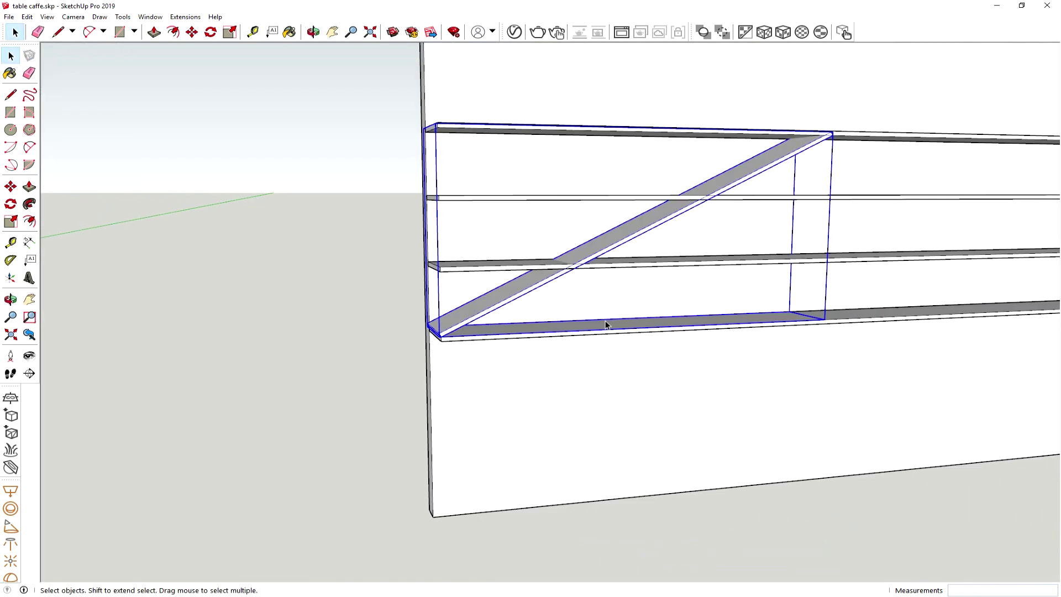
{"action": "left_click", "coordinate": [10, 186]}
{"action": "scroll", "coordinate": [492, 345], "scroll_direction": "up", "scroll_amount": 2}
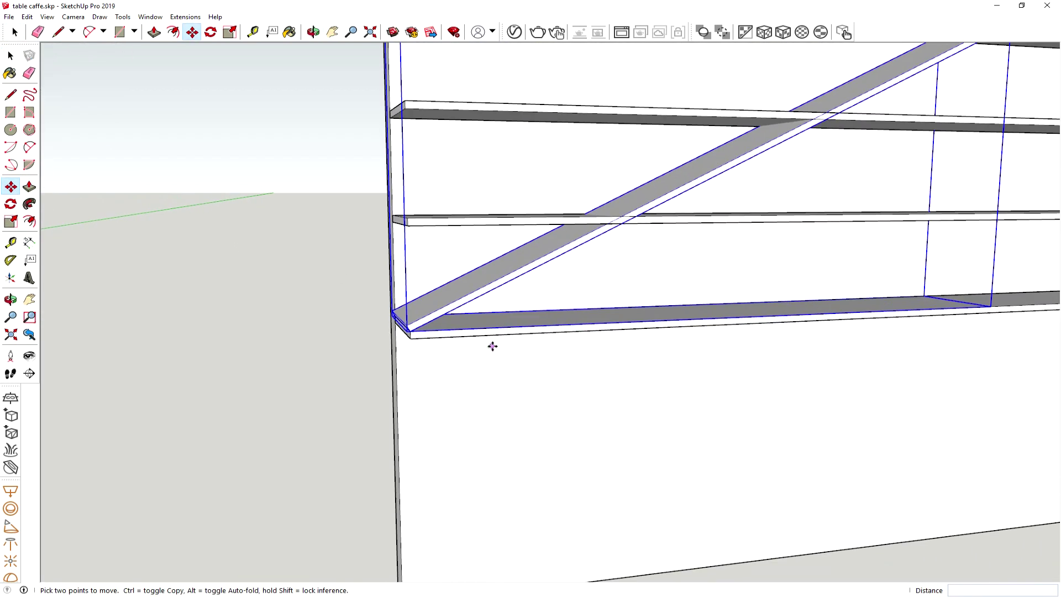
{"action": "scroll", "coordinate": [441, 333], "scroll_direction": "up", "scroll_amount": 1}
{"action": "scroll", "coordinate": [390, 336], "scroll_direction": "up", "scroll_amount": 1}
{"action": "scroll", "coordinate": [394, 336], "scroll_direction": "up", "scroll_amount": 1}
{"action": "scroll", "coordinate": [396, 329], "scroll_direction": "up", "scroll_amount": 1}
{"action": "left_click", "coordinate": [391, 312]}
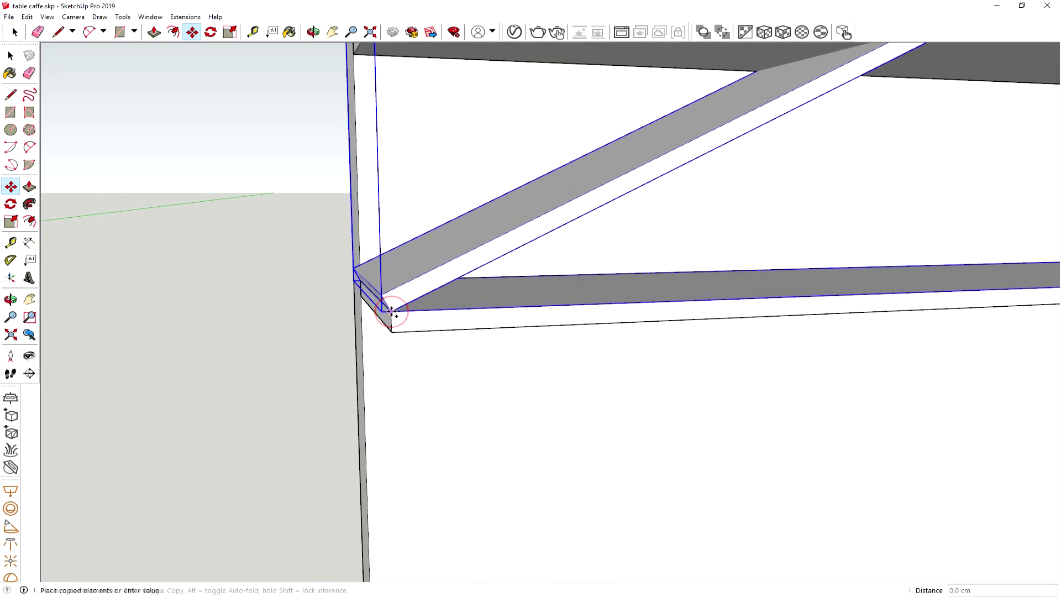
{"action": "key", "text": "ctrl"}
{"action": "left_click", "coordinate": [508, 308]}
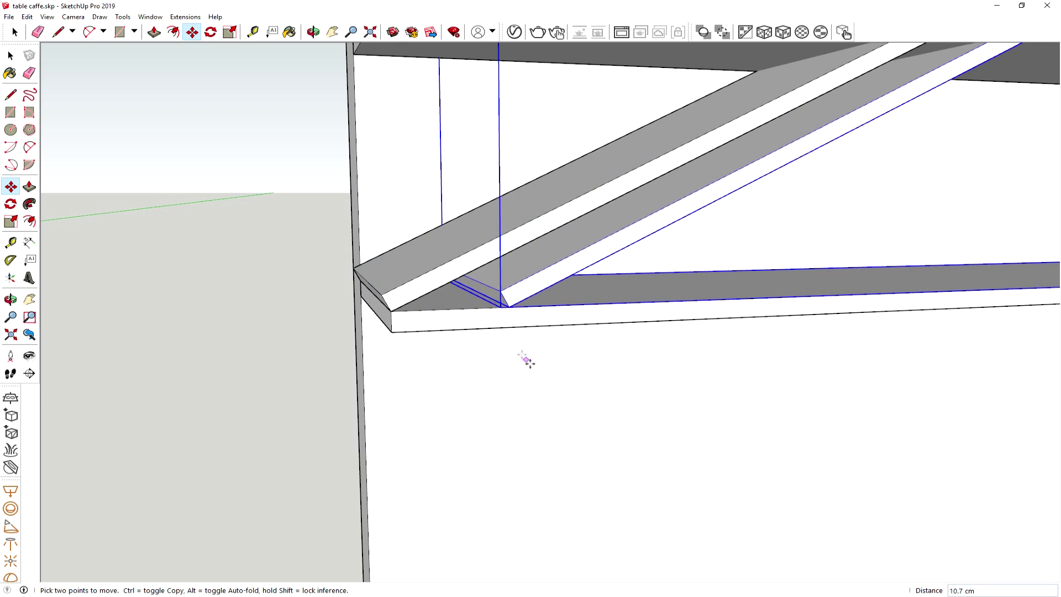
Orbit to center the diagonal brace and bring up the brace group's context menu.
{"action": "middle_click_drag", "start_coordinate": [521, 355], "coordinate": [823, 293]}
{"action": "scroll", "coordinate": [823, 293], "scroll_direction": "down", "scroll_amount": 3}
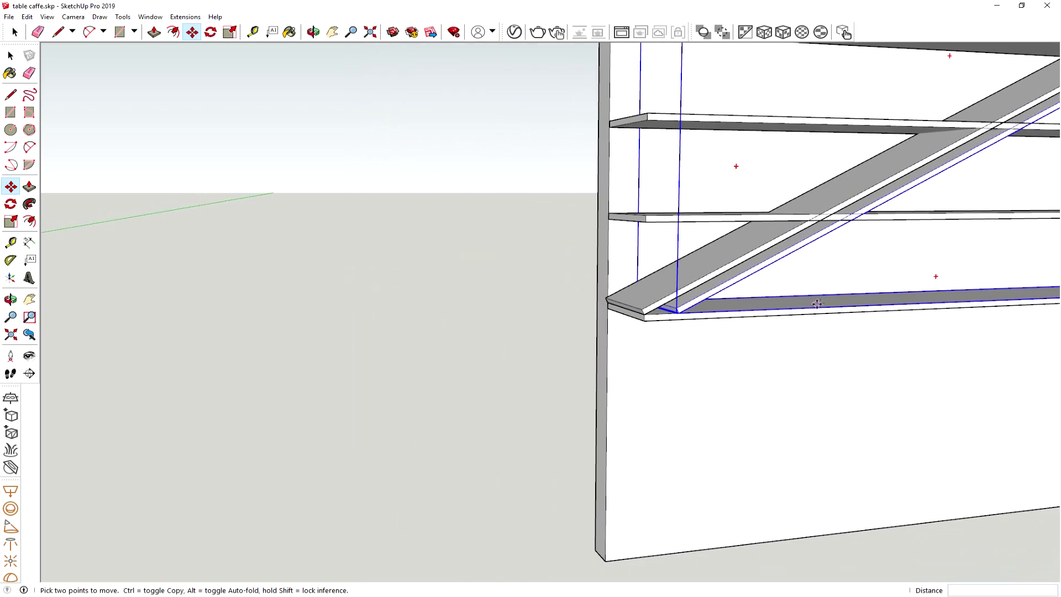
{"action": "scroll", "coordinate": [829, 252], "scroll_direction": "down", "scroll_amount": 3}
{"action": "mouse_move", "coordinate": [829, 250]}
{"action": "middle_mouse_down"}
{"action": "mouse_move", "coordinate": [658, 250]}
{"action": "mouse_move", "coordinate": [594, 285]}
{"action": "middle_mouse_up"}
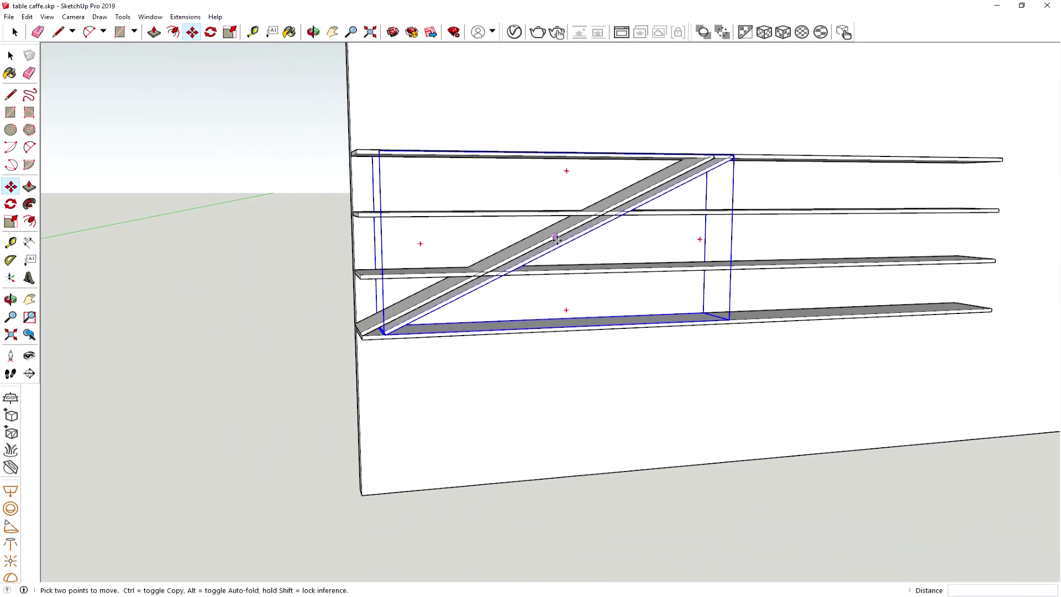
{"action": "scroll", "coordinate": [559, 243], "scroll_direction": "up", "scroll_amount": 2}
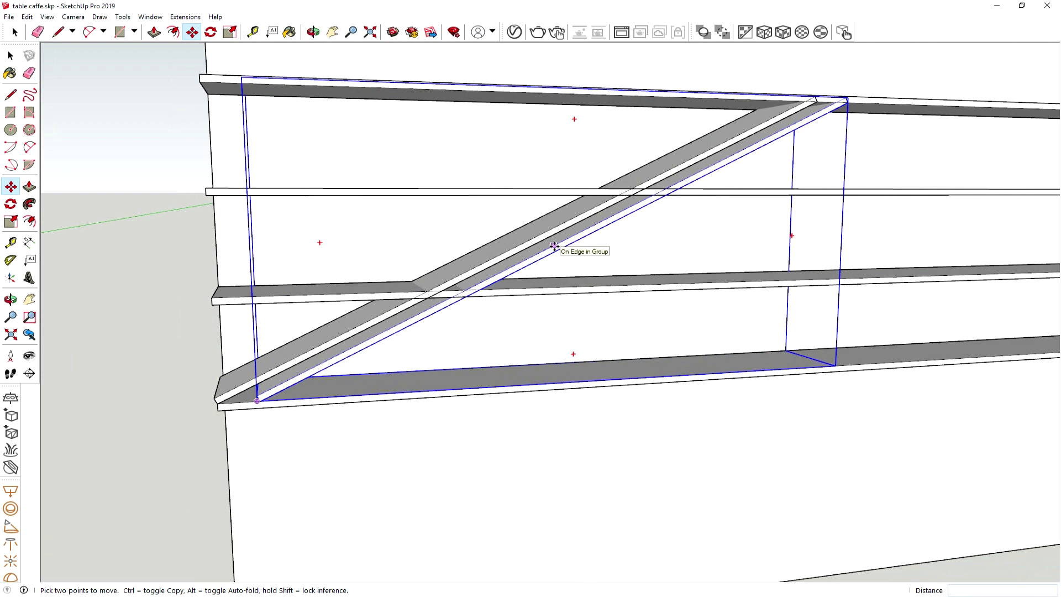
{"action": "right_click", "coordinate": [554, 246]}
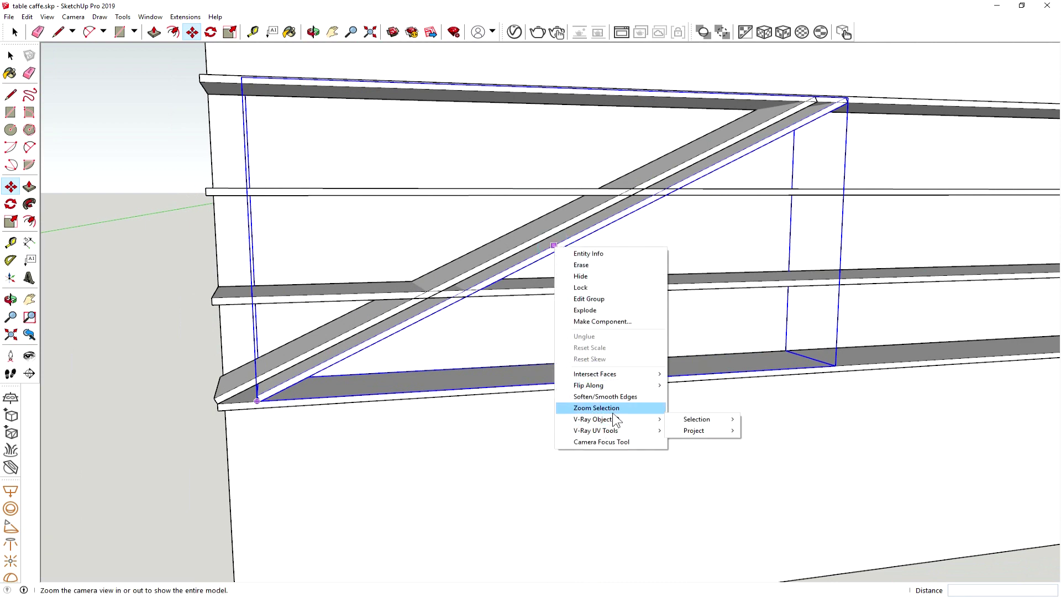
{"action": "key", "text": "Escape"}
{"action": "scroll", "coordinate": [493, 235], "scroll_direction": "up", "scroll_amount": 4}
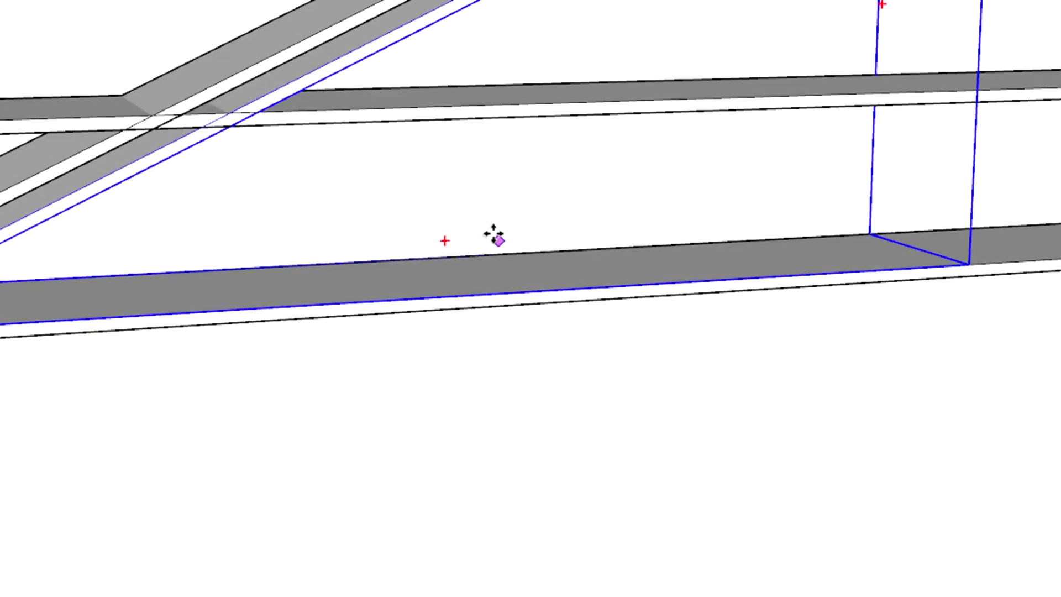
{"action": "middle_click_drag", "start_coordinate": [494, 235], "coordinate": [481, 113]}
{"action": "right_click", "coordinate": [478, 154]}
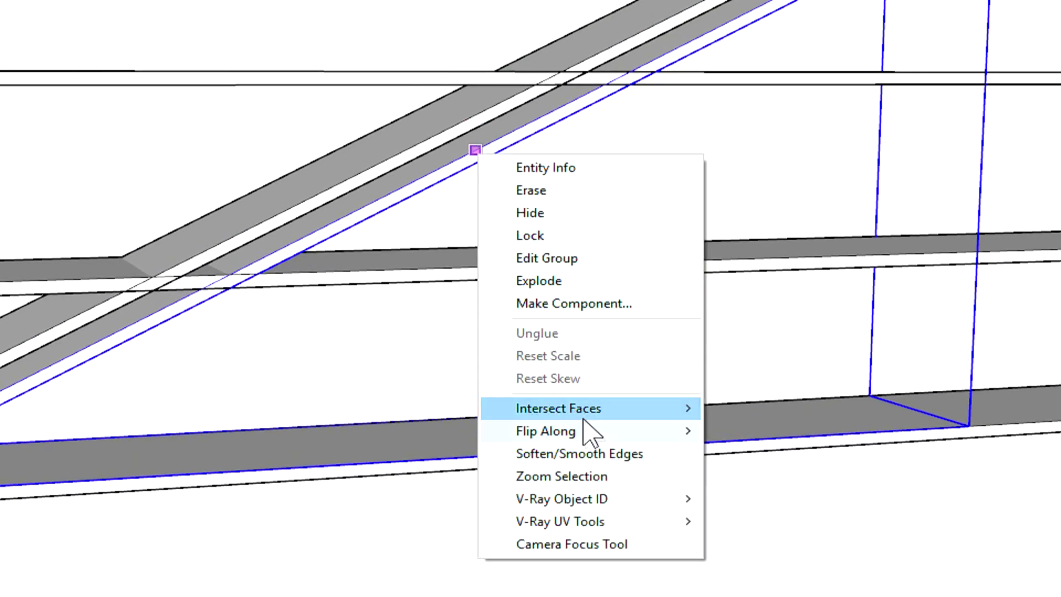
{"action": "mouse_move", "coordinate": [533, 431]}
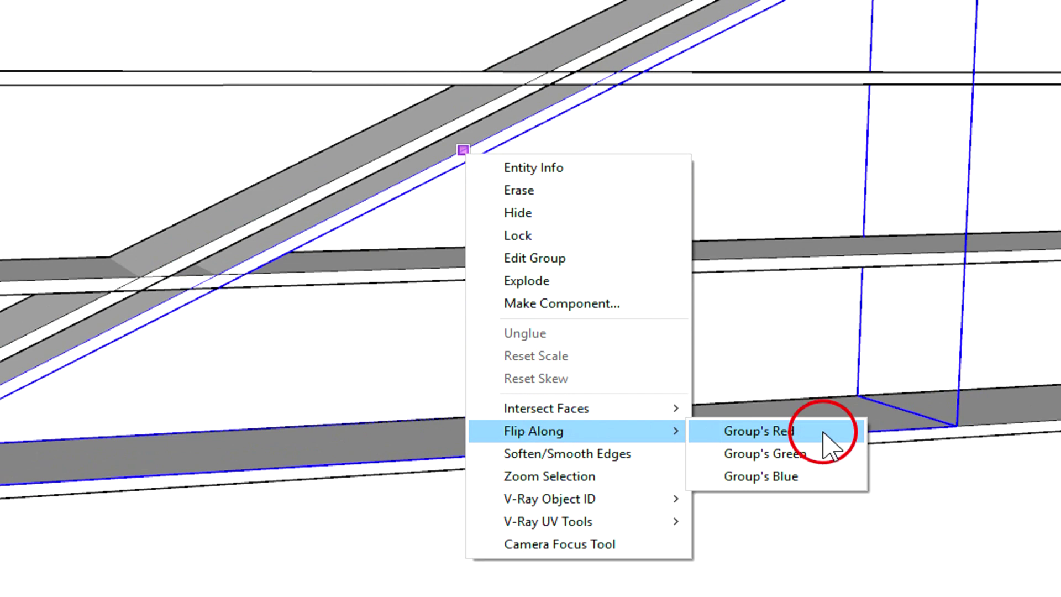
Flip the copied brace along the group's red axis.
{"action": "left_click", "coordinate": [830, 435]}
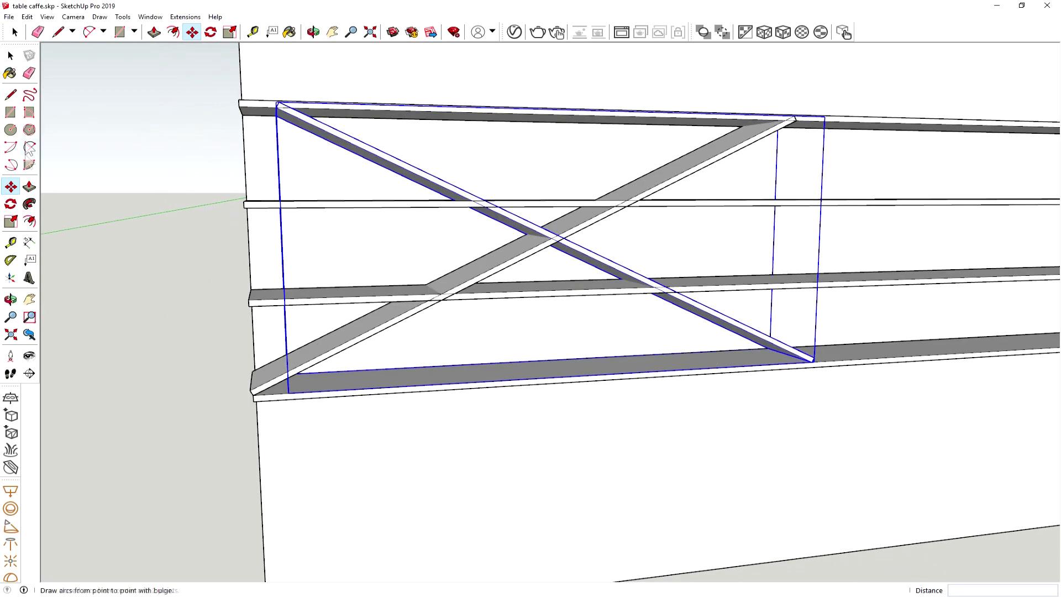
{"action": "scroll", "coordinate": [829, 379], "scroll_direction": "up", "scroll_amount": 3}
{"action": "scroll", "coordinate": [824, 367], "scroll_direction": "up", "scroll_amount": 2}
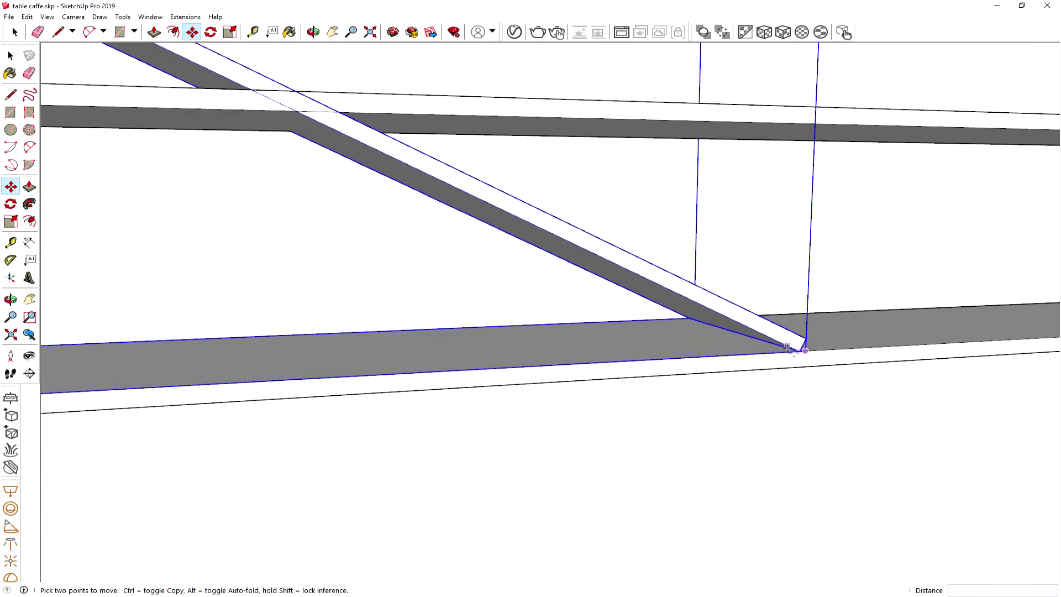
{"action": "scroll", "coordinate": [807, 356], "scroll_direction": "up", "scroll_amount": 2}
Move the mirrored brace to the right-hand shelf corner, forming an A-shaped brace, and deselect it.
{"action": "left_click", "coordinate": [800, 350]}
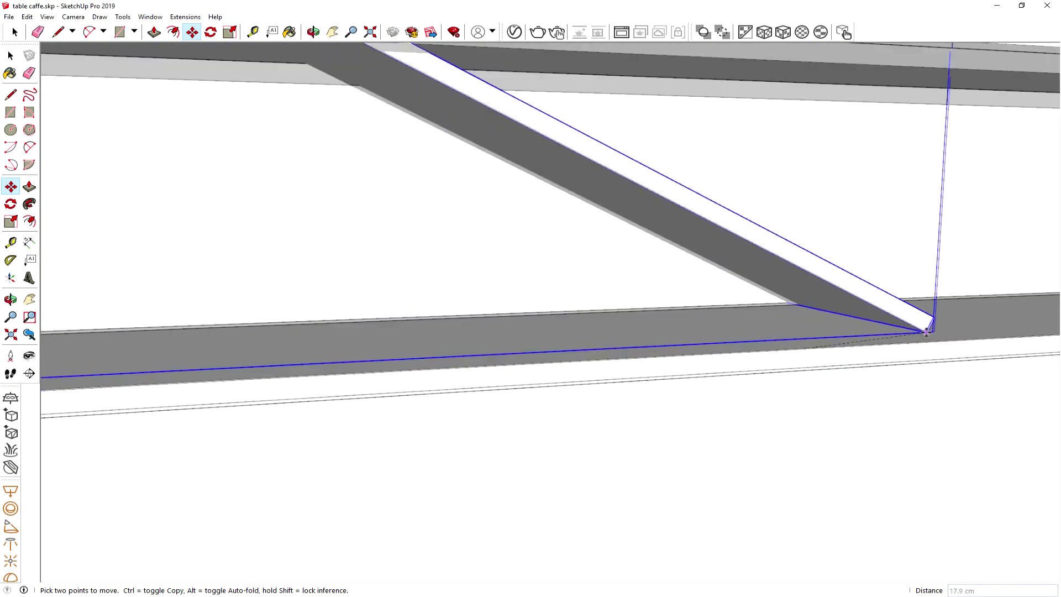
{"action": "scroll", "coordinate": [1032, 320], "scroll_direction": "down", "scroll_amount": 3}
{"action": "middle_click_drag", "start_coordinate": [1031, 321], "coordinate": [1030, 305]}
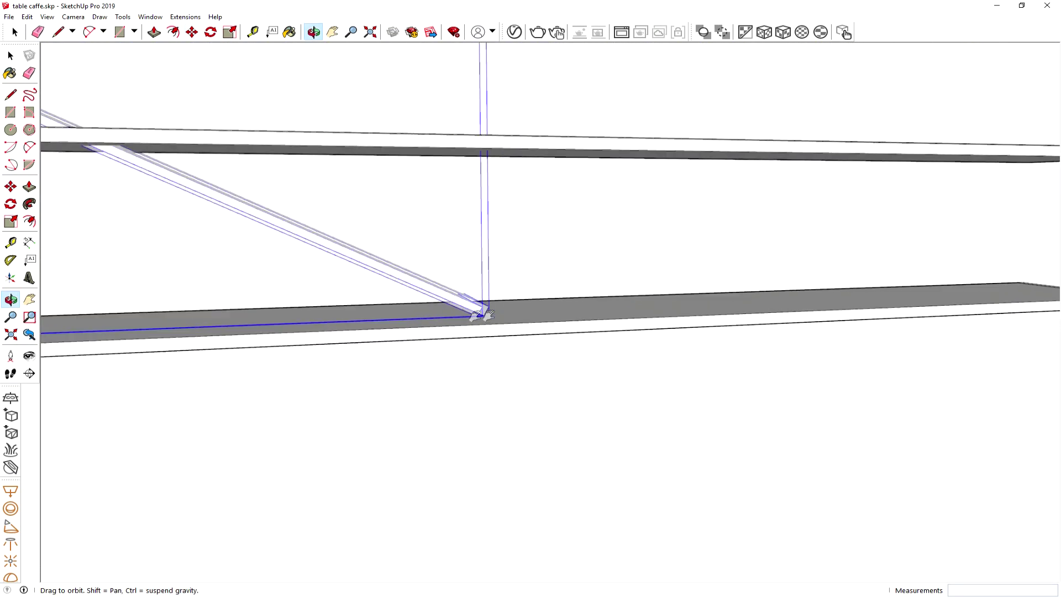
{"action": "scroll", "coordinate": [1030, 305], "scroll_direction": "up", "scroll_amount": 3}
{"action": "scroll", "coordinate": [1030, 305], "scroll_direction": "down", "scroll_amount": 3}
{"action": "middle_click_drag", "start_coordinate": [848, 296], "coordinate": [453, 300]}
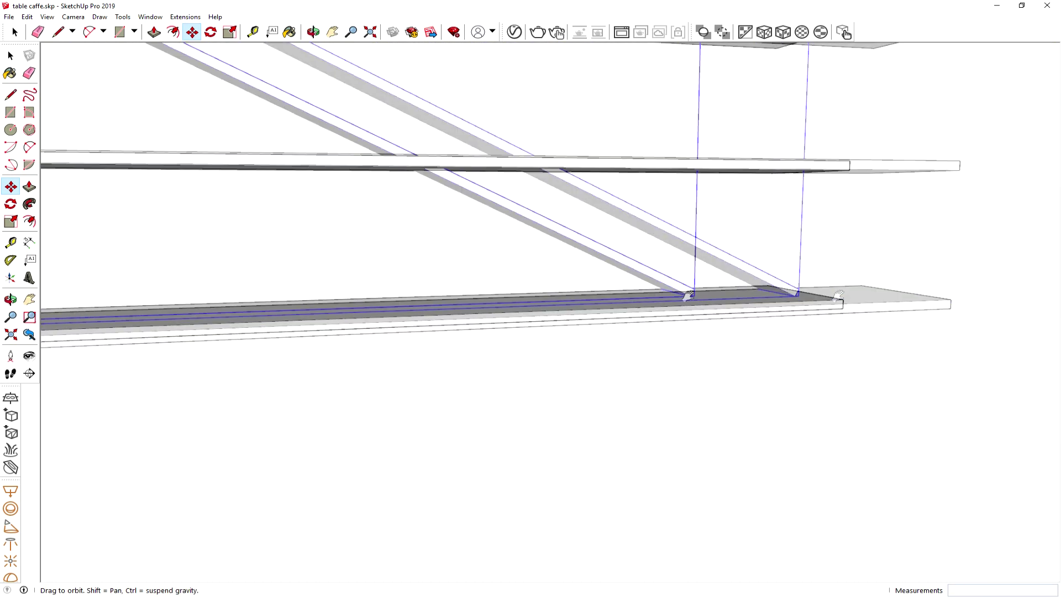
{"action": "left_click", "coordinate": [597, 305]}
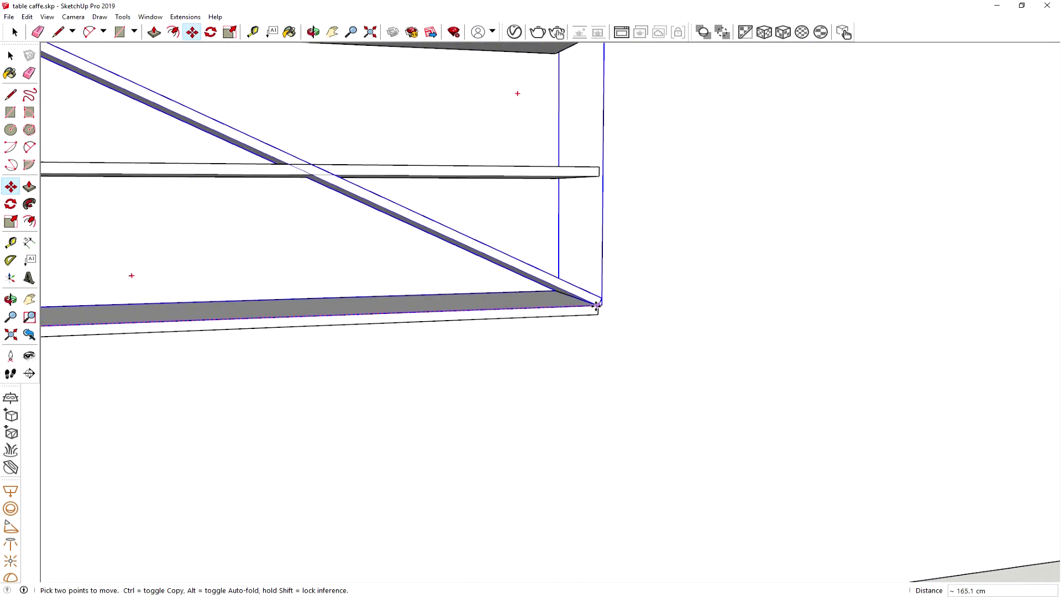
{"action": "scroll", "coordinate": [608, 354], "scroll_direction": "down", "scroll_amount": 3}
{"action": "scroll", "coordinate": [644, 356], "scroll_direction": "down", "scroll_amount": 3}
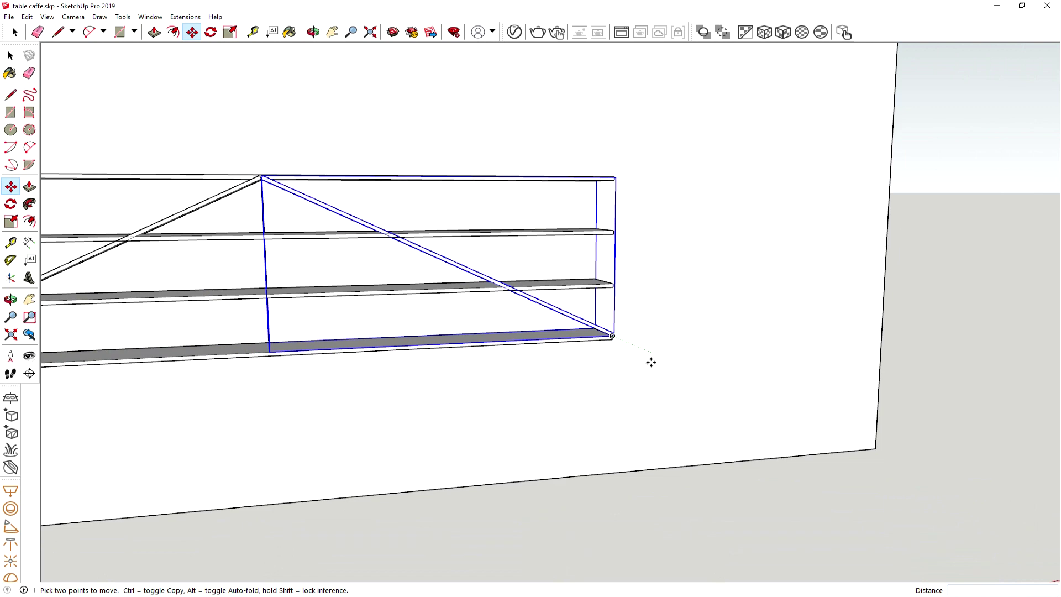
{"action": "scroll", "coordinate": [650, 370], "scroll_direction": "down", "scroll_amount": 2}
{"action": "left_click", "coordinate": [10, 55]}
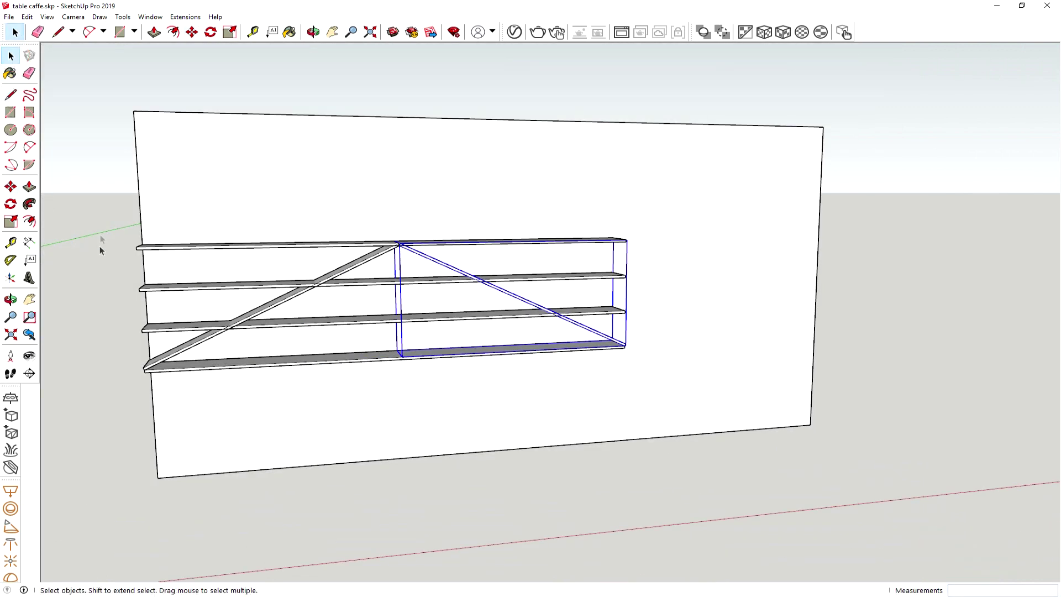
{"action": "left_click", "coordinate": [100, 275]}
{"action": "middle_click_drag", "start_coordinate": [456, 412], "coordinate": [171, 396]}
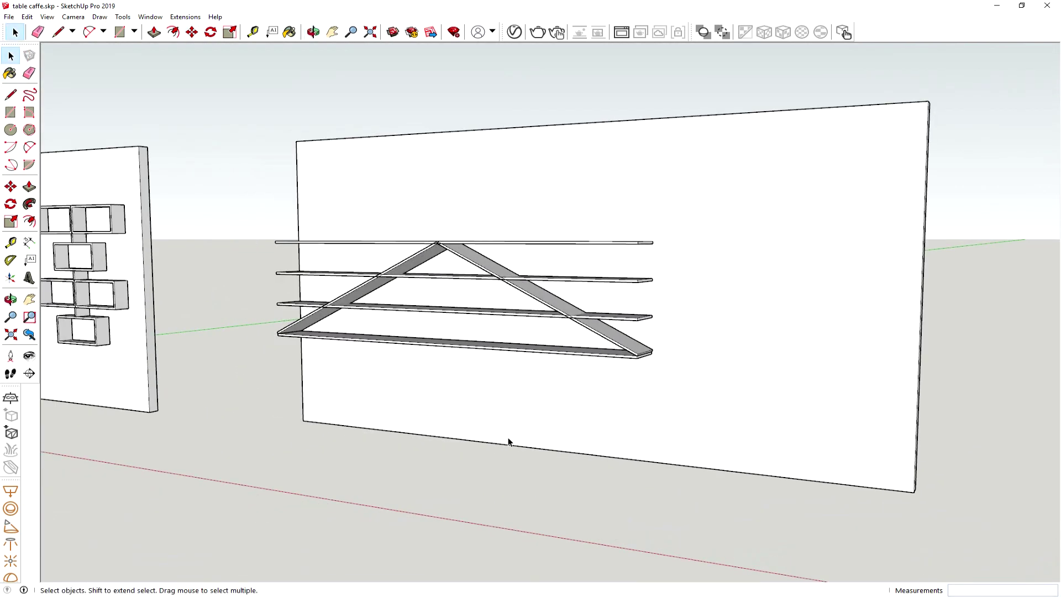
{"action": "scroll", "coordinate": [503, 437], "scroll_direction": "down", "scroll_amount": 2}
{"action": "scroll", "coordinate": [486, 442], "scroll_direction": "up", "scroll_amount": 2}
{"action": "mouse_move", "coordinate": [516, 448]}
{"action": "middle_mouse_down"}
{"action": "mouse_move", "coordinate": [565, 450]}
{"action": "mouse_move", "coordinate": [551, 453]}
{"action": "mouse_move", "coordinate": [552, 486]}
{"action": "mouse_move", "coordinate": [566, 504]}
{"action": "mouse_move", "coordinate": [558, 486]}
{"action": "mouse_move", "coordinate": [573, 493]}
{"action": "mouse_move", "coordinate": [530, 412]}
{"action": "mouse_move", "coordinate": [597, 372]}
{"action": "mouse_move", "coordinate": [356, 391]}
{"action": "mouse_move", "coordinate": [388, 415]}
{"action": "mouse_move", "coordinate": [575, 384]}
{"action": "mouse_move", "coordinate": [731, 384]}
{"action": "middle_mouse_up"}
{"action": "scroll", "coordinate": [658, 377], "scroll_direction": "down", "scroll_amount": 3}
{"action": "scroll", "coordinate": [602, 393], "scroll_direction": "up", "scroll_amount": 3}
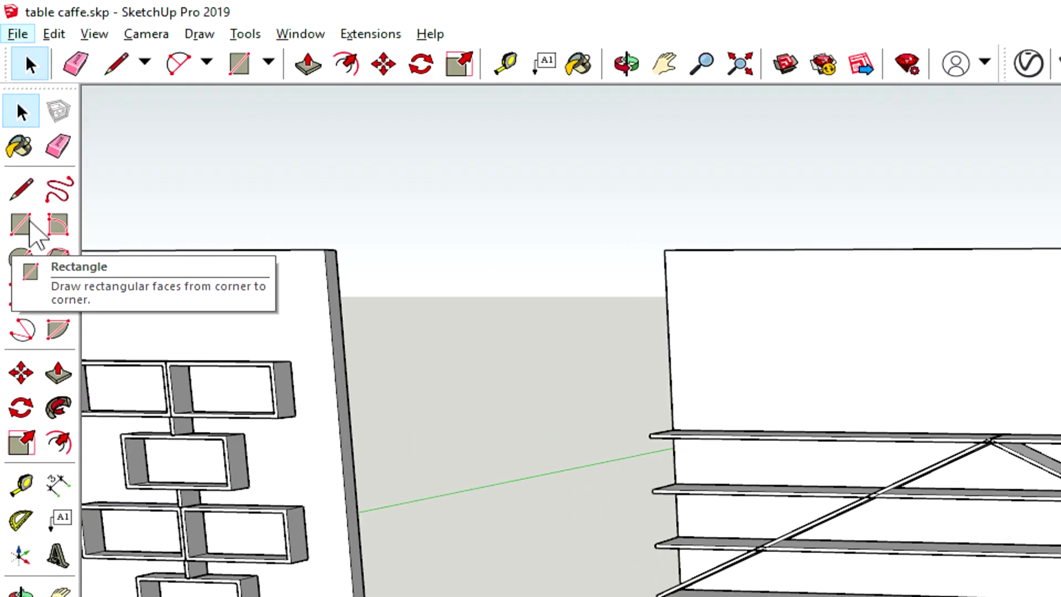
Draw a first small rectangle beside the bottom shelf's end, then undo it.
{"action": "left_click", "coordinate": [11, 114]}
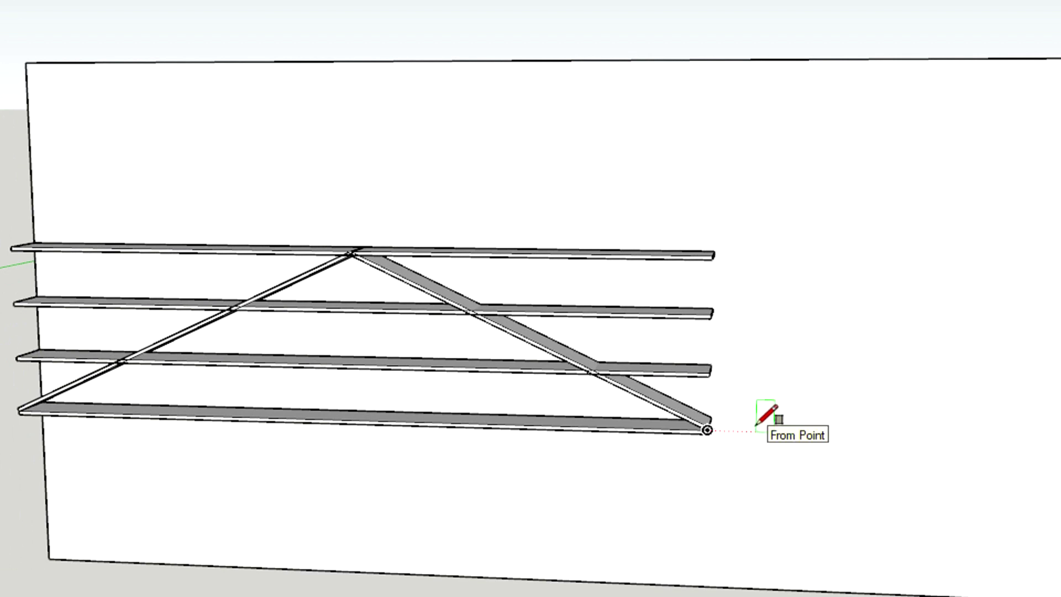
{"action": "left_click", "coordinate": [759, 432]}
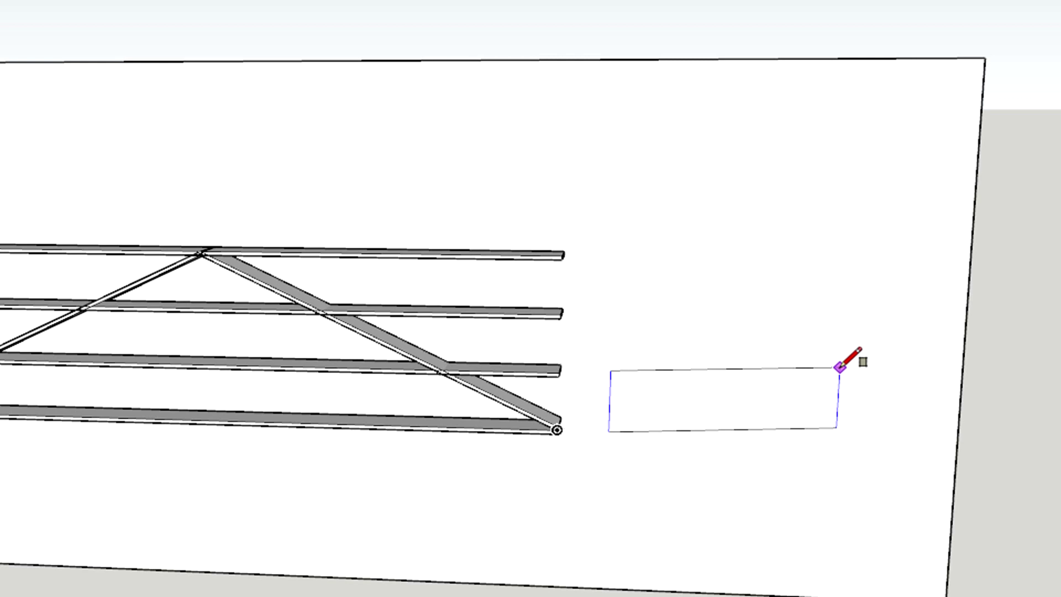
{"action": "key", "text": "Return"}
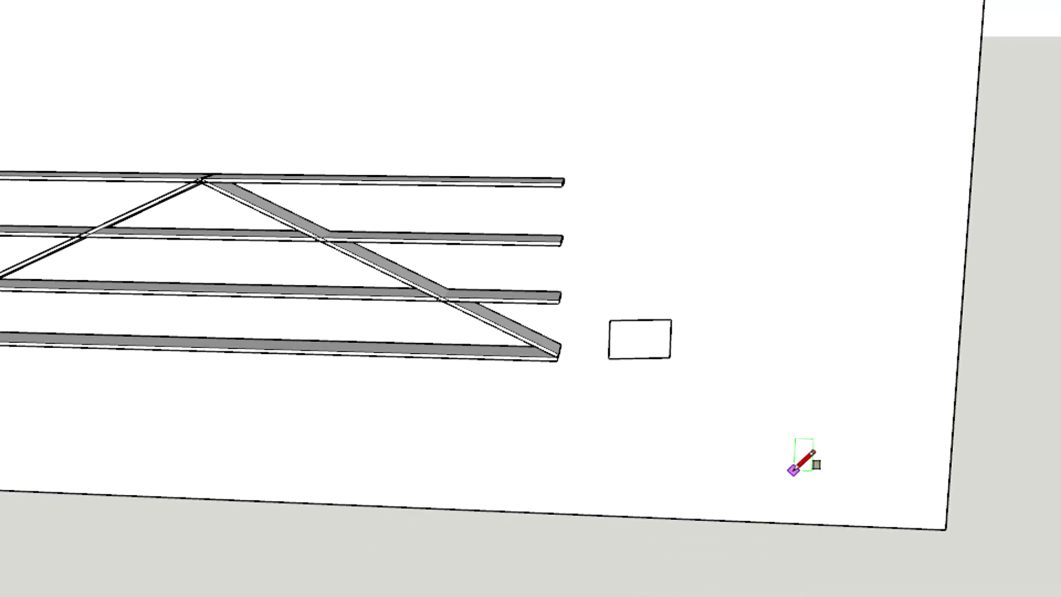
{"action": "scroll", "coordinate": [801, 459], "scroll_direction": "up", "scroll_amount": 3}
{"action": "scroll", "coordinate": [719, 381], "scroll_direction": "up", "scroll_amount": 2}
{"action": "scroll", "coordinate": [658, 348], "scroll_direction": "down", "scroll_amount": 2}
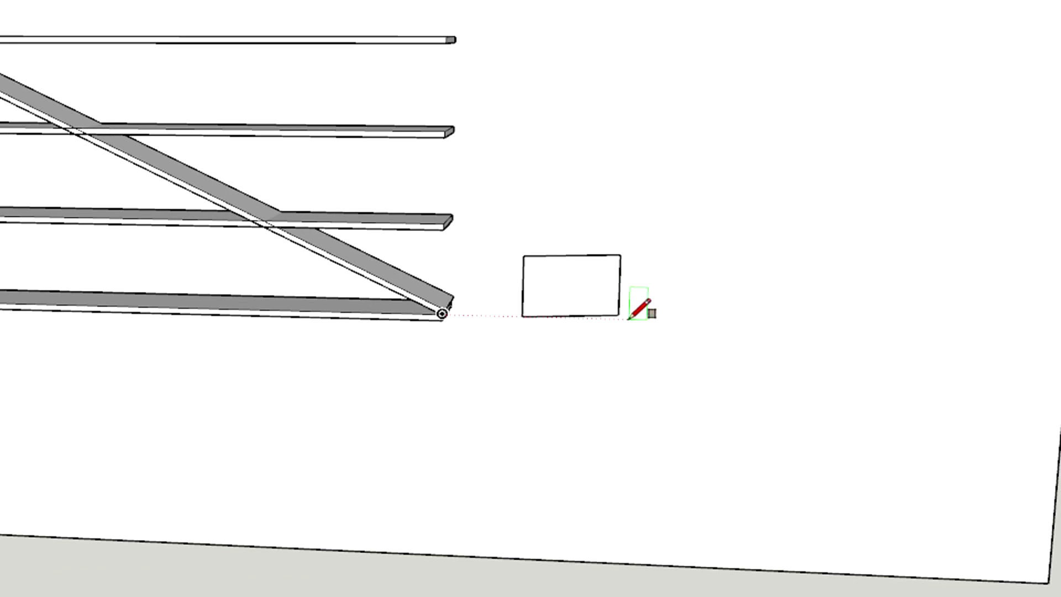
{"action": "key", "text": "ctrl+z"}
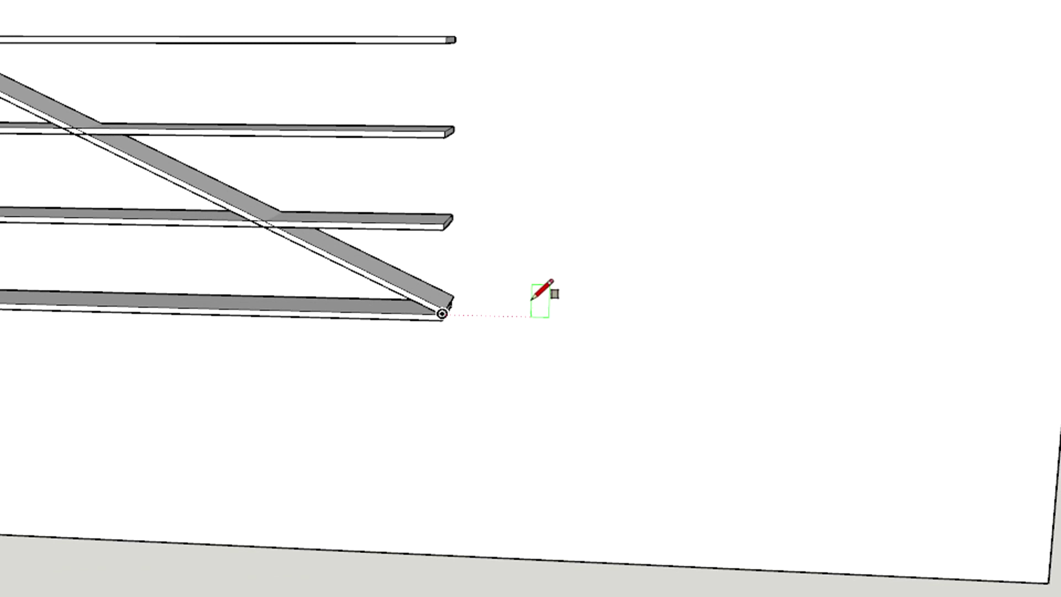
Draw a 500,200 rectangle level with the bottom braced shelf.
{"action": "left_click", "coordinate": [553, 315]}
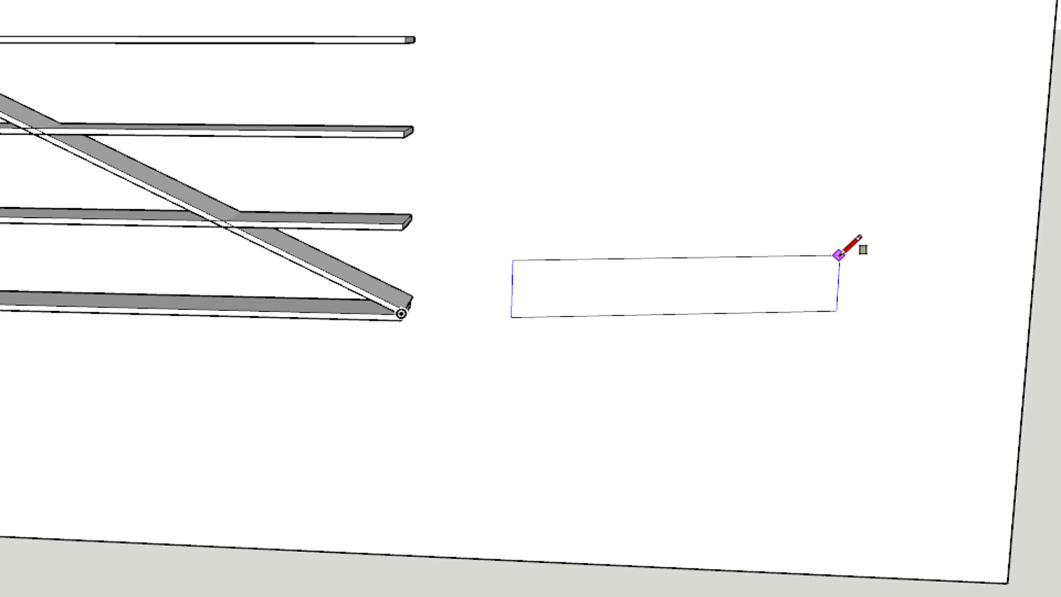
{"action": "type", "text": "500,200"}
{"action": "key", "text": "Return"}
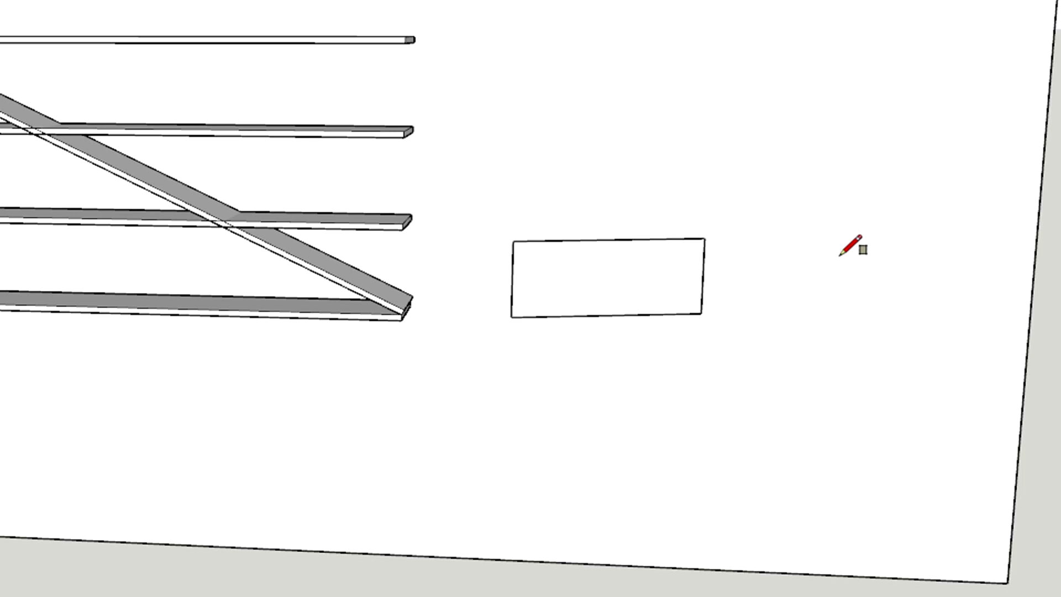
{"action": "scroll", "coordinate": [422, 274], "scroll_direction": "down", "scroll_amount": 5}
{"action": "scroll", "coordinate": [990, 380], "scroll_direction": "up", "scroll_amount": 3}
{"action": "mouse_move", "coordinate": [919, 426]}
{"action": "middle_mouse_down"}
{"action": "mouse_move", "coordinate": [648, 423]}
{"action": "mouse_move", "coordinate": [722, 436]}
{"action": "middle_mouse_up"}
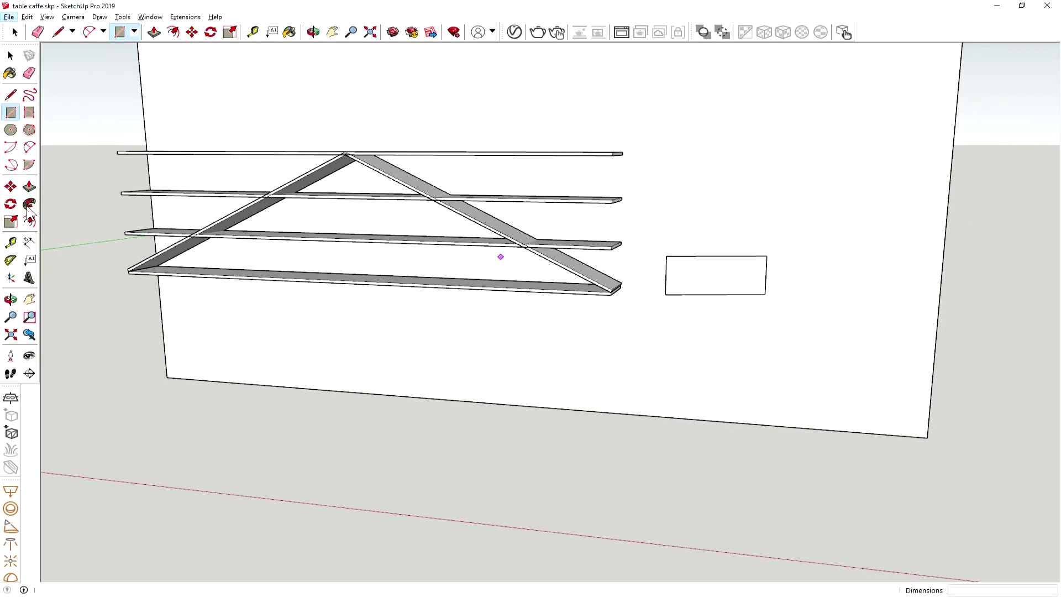
Offset the rectangle's edges inward to create an inner outline.
{"action": "left_click", "coordinate": [30, 222]}
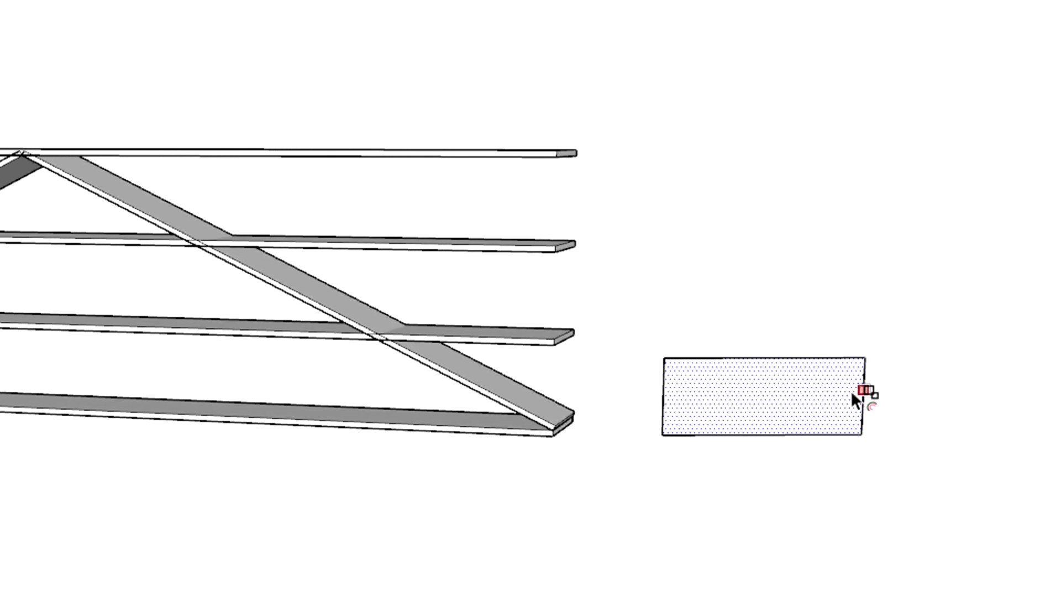
{"action": "left_click", "coordinate": [837, 392]}
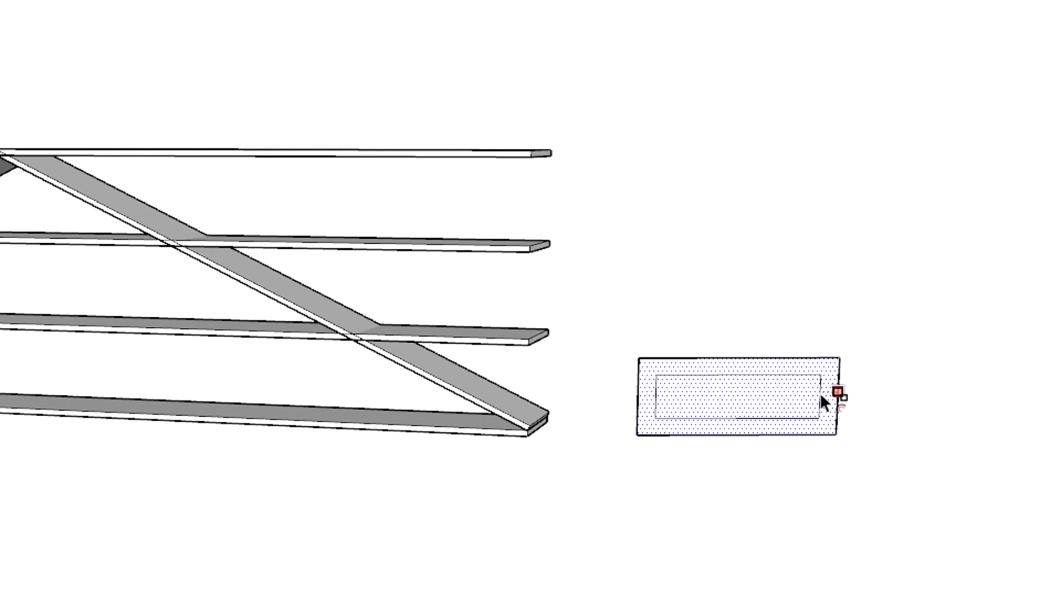
{"action": "key", "text": "Escape"}
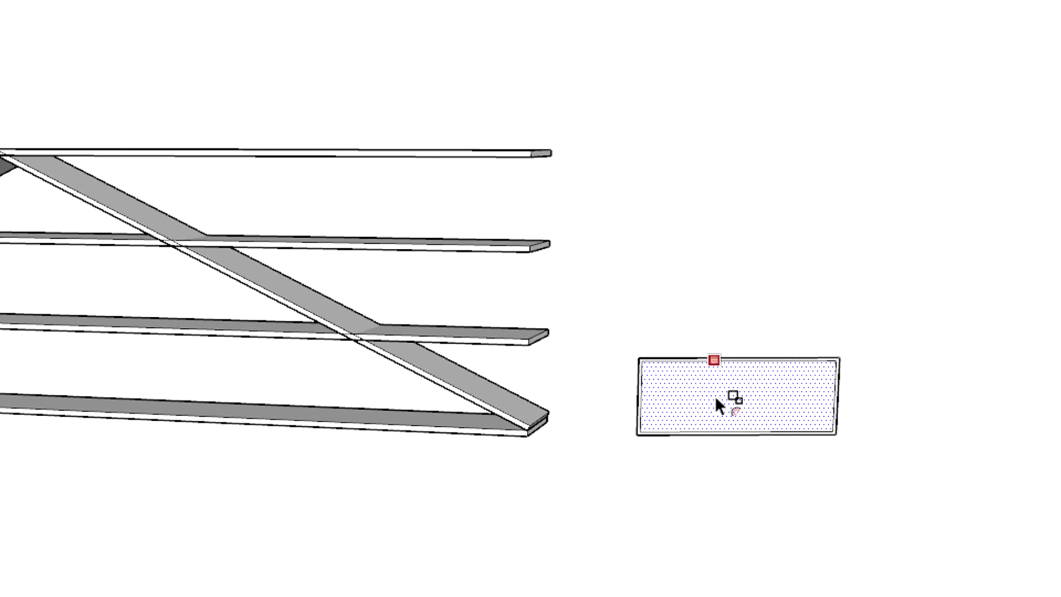
{"action": "scroll", "coordinate": [841, 423], "scroll_direction": "up", "scroll_amount": 2}
{"action": "scroll", "coordinate": [820, 418], "scroll_direction": "up", "scroll_amount": 3}
{"action": "scroll", "coordinate": [822, 423], "scroll_direction": "up", "scroll_amount": 2}
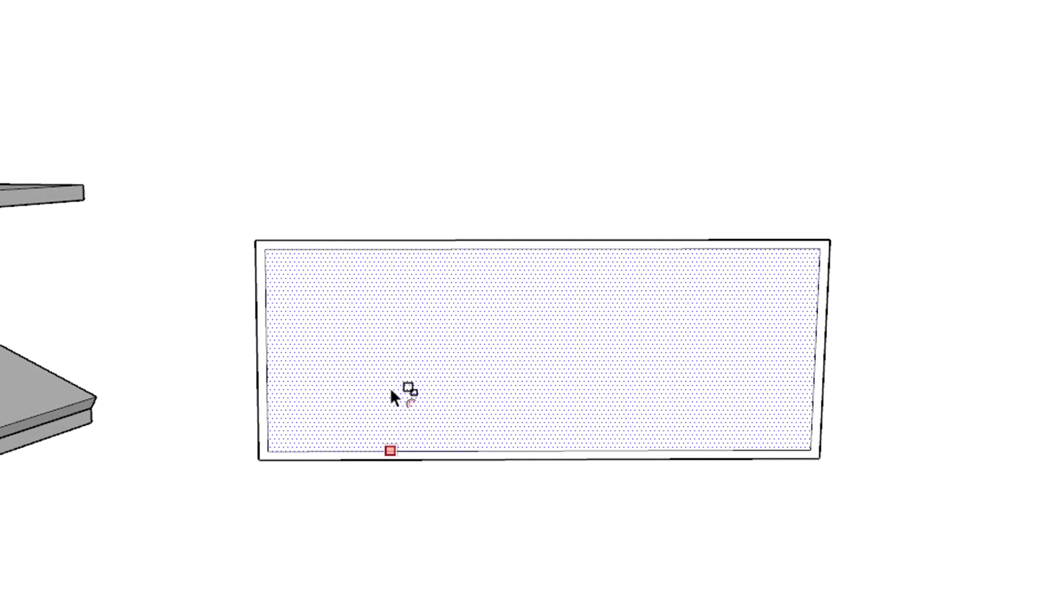
Erase the inner face, leaving a thin border, and select the frame's side edges.
{"action": "key", "text": "e"}
{"action": "left_click", "coordinate": [492, 362]}
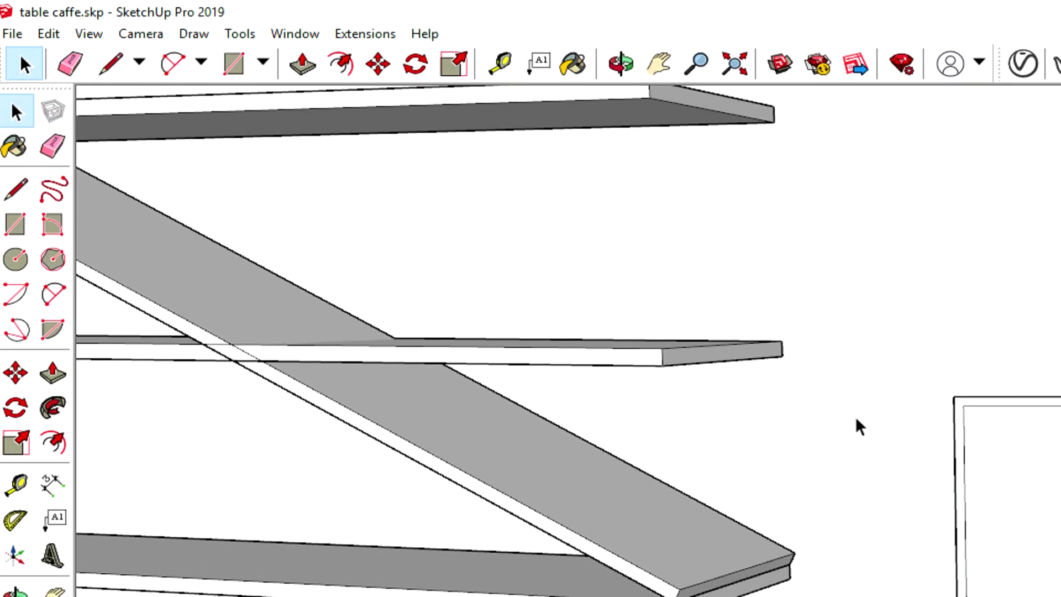
{"action": "left_click", "coordinate": [872, 448]}
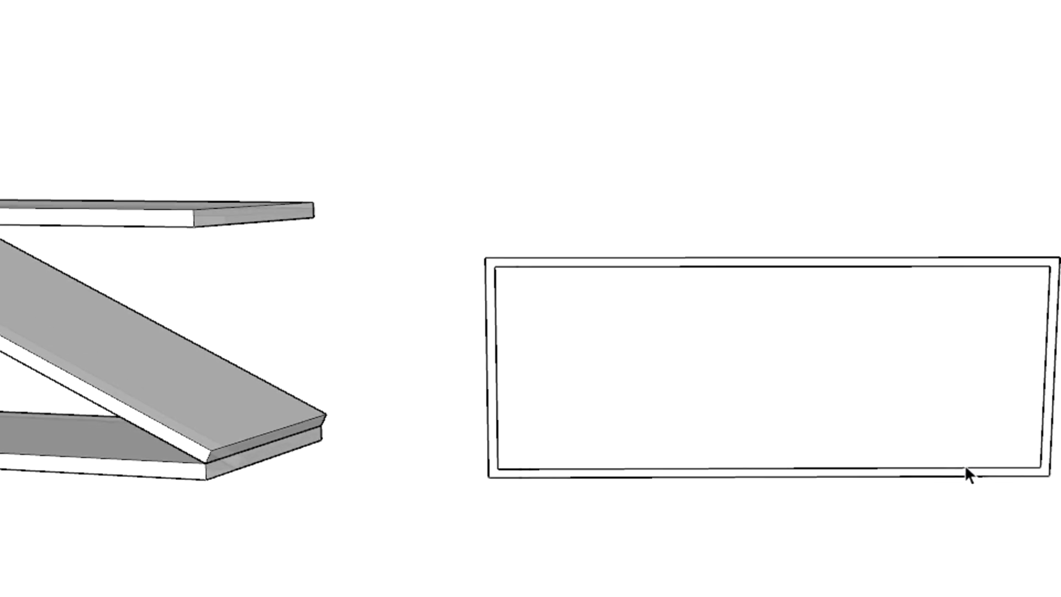
{"action": "left_click", "coordinate": [841, 410]}
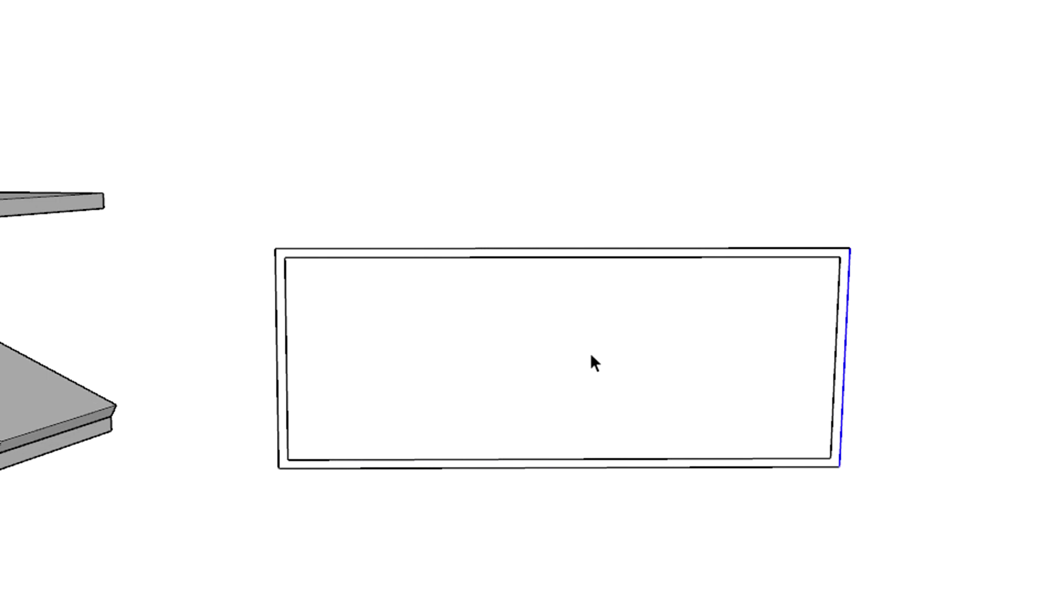
{"action": "left_click", "coordinate": [281, 389]}
Push/Pull the border 15 cm out from the wall into an open box, undoing an extra push.
{"action": "left_click_drag", "start_coordinate": [492, 214], "coordinate": [974, 532]}
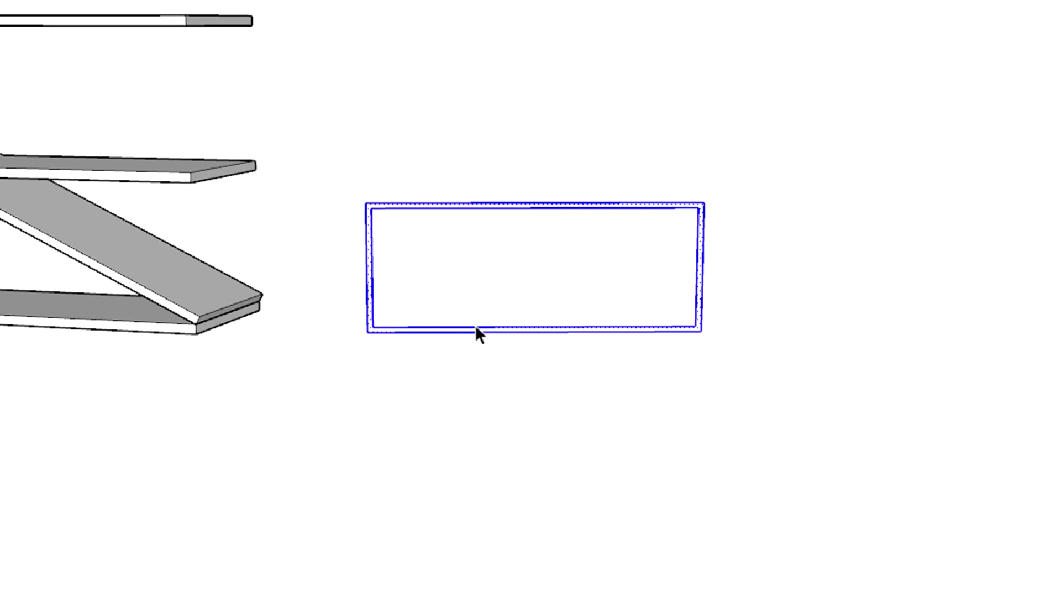
{"action": "left_click", "coordinate": [58, 124]}
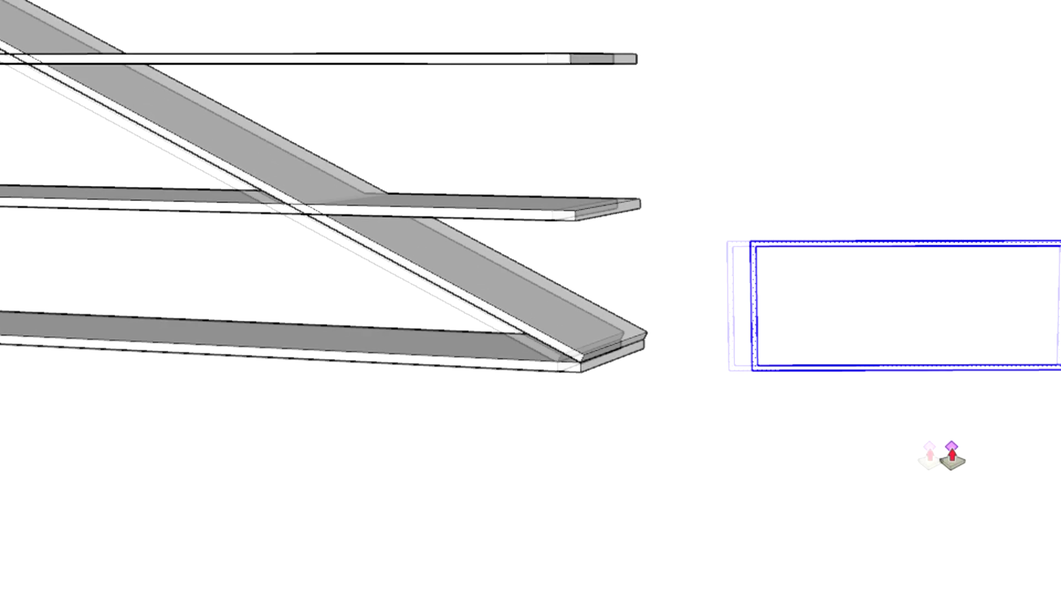
{"action": "middle_click_drag", "start_coordinate": [948, 450], "coordinate": [532, 416]}
{"action": "scroll", "coordinate": [870, 315], "scroll_direction": "up", "scroll_amount": 3}
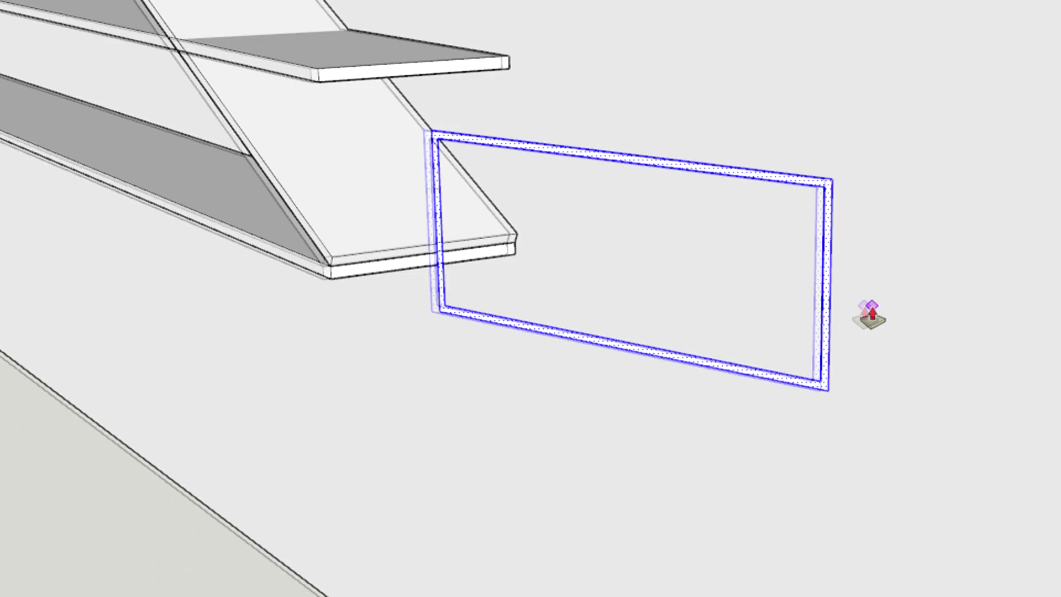
{"action": "left_click", "coordinate": [811, 319]}
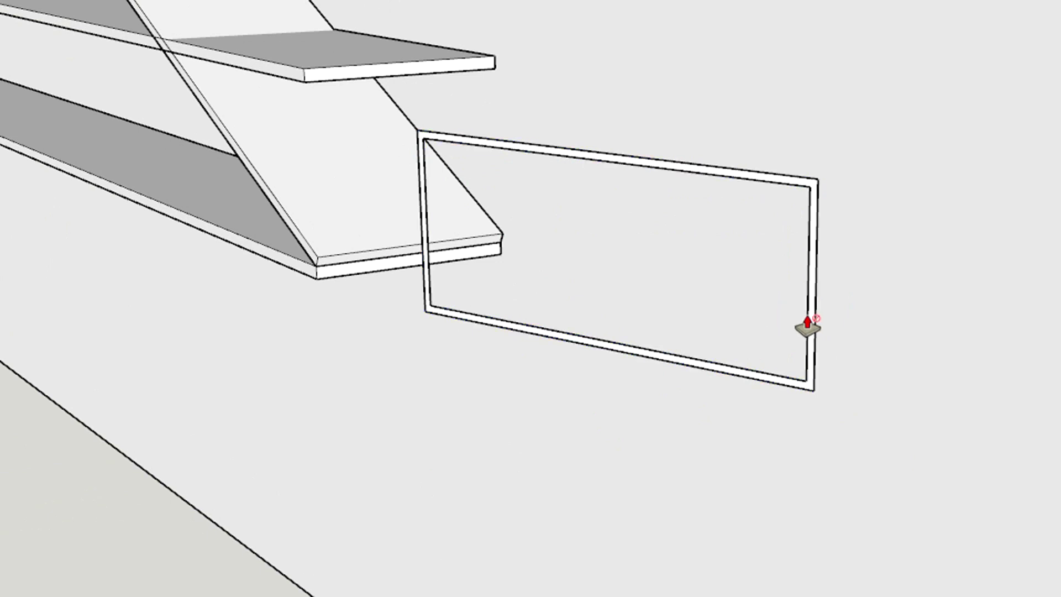
{"action": "left_click_drag", "start_coordinate": [811, 319], "coordinate": [734, 343]}
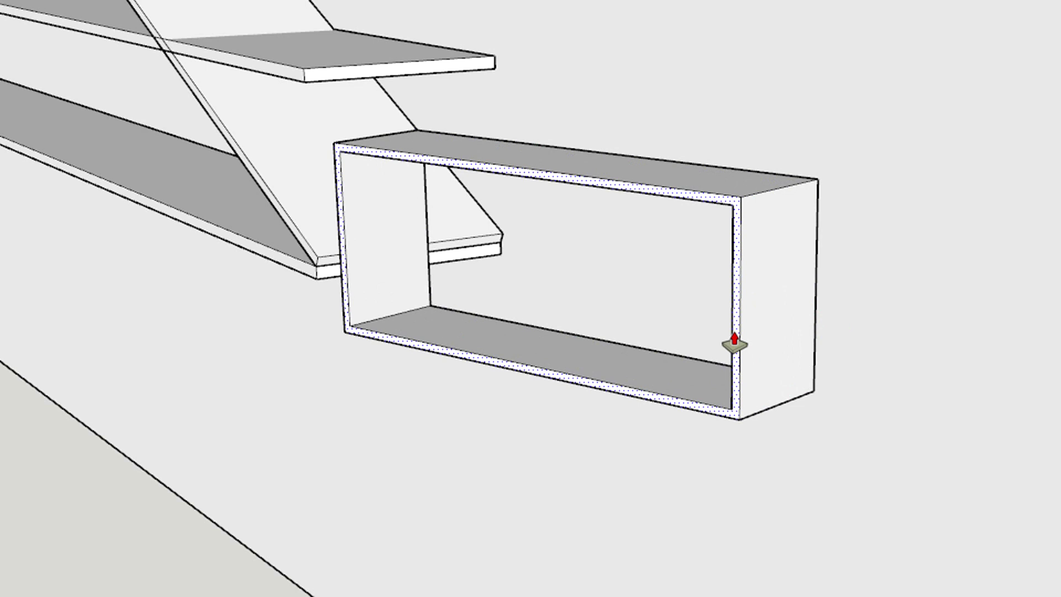
{"action": "left_click_drag", "start_coordinate": [734, 343], "coordinate": [734, 341]}
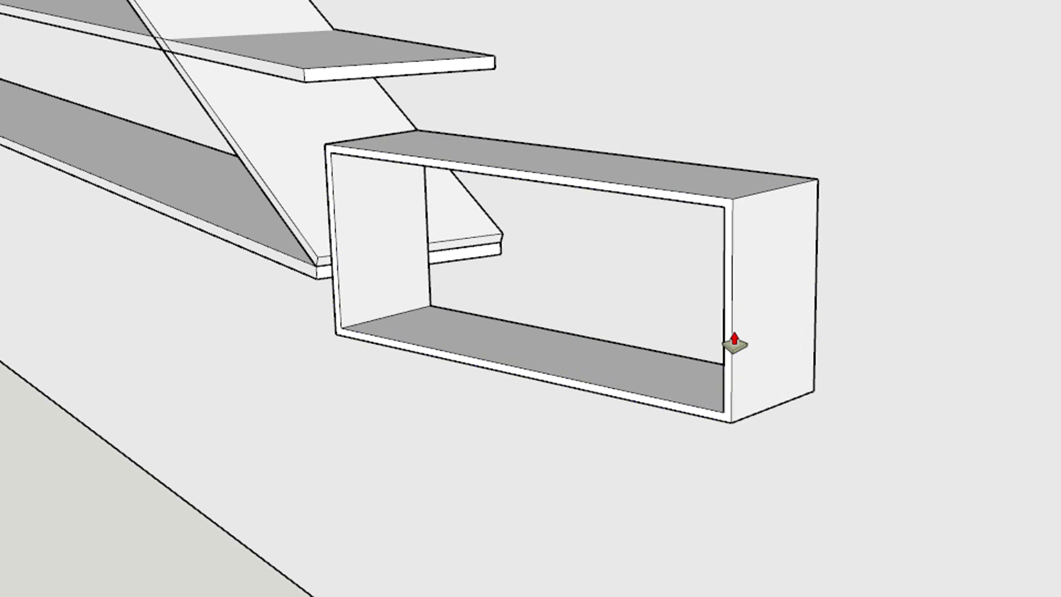
{"action": "scroll", "coordinate": [453, 406], "scroll_direction": "down", "scroll_amount": 3}
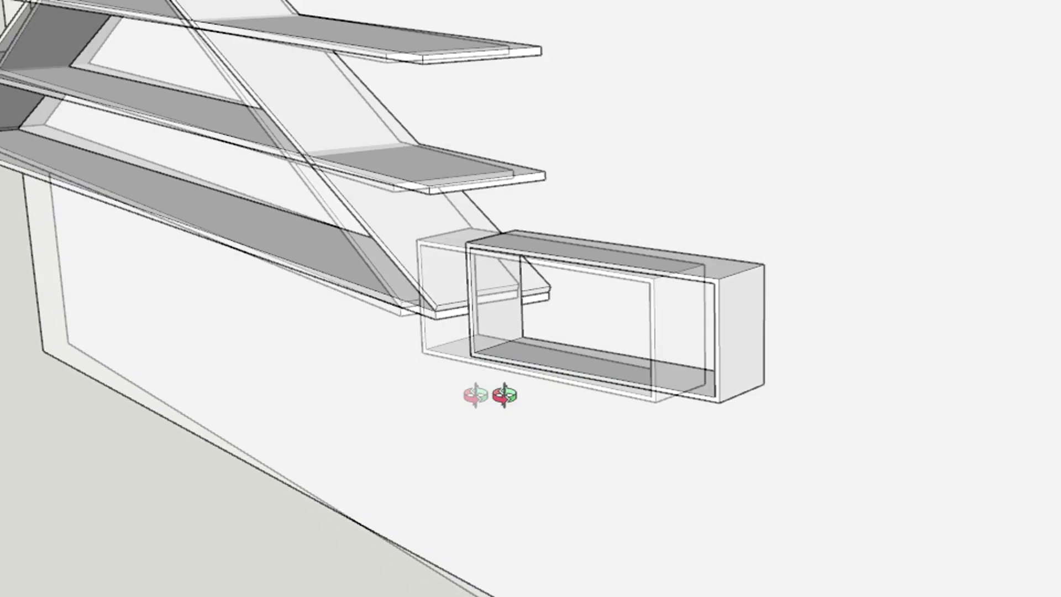
{"action": "middle_click_drag", "start_coordinate": [453, 407], "coordinate": [685, 376]}
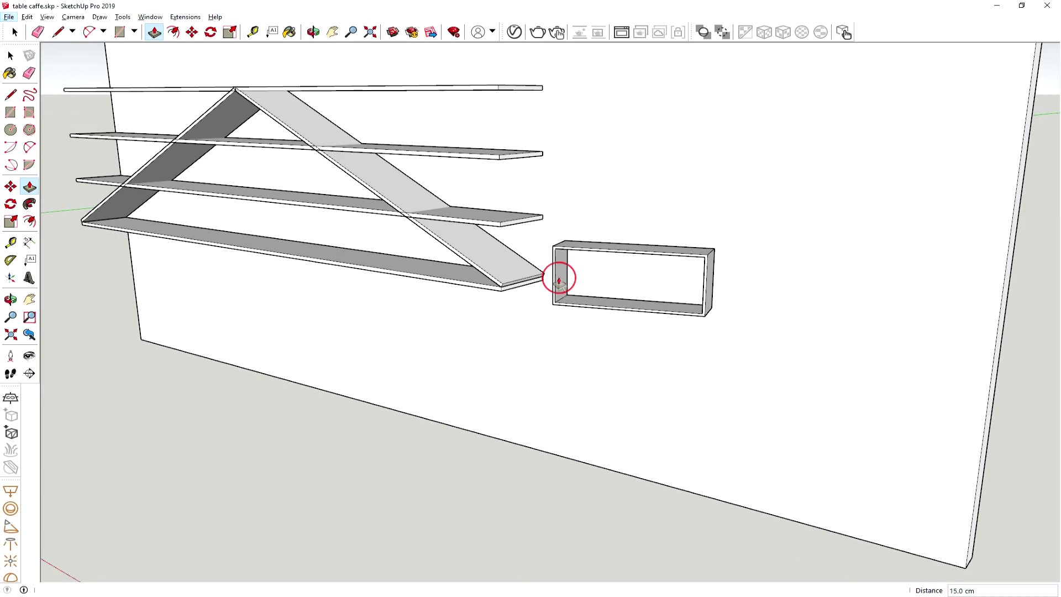
{"action": "left_click_drag", "start_coordinate": [560, 276], "coordinate": [565, 297]}
{"action": "key", "text": "ctrl+z"}
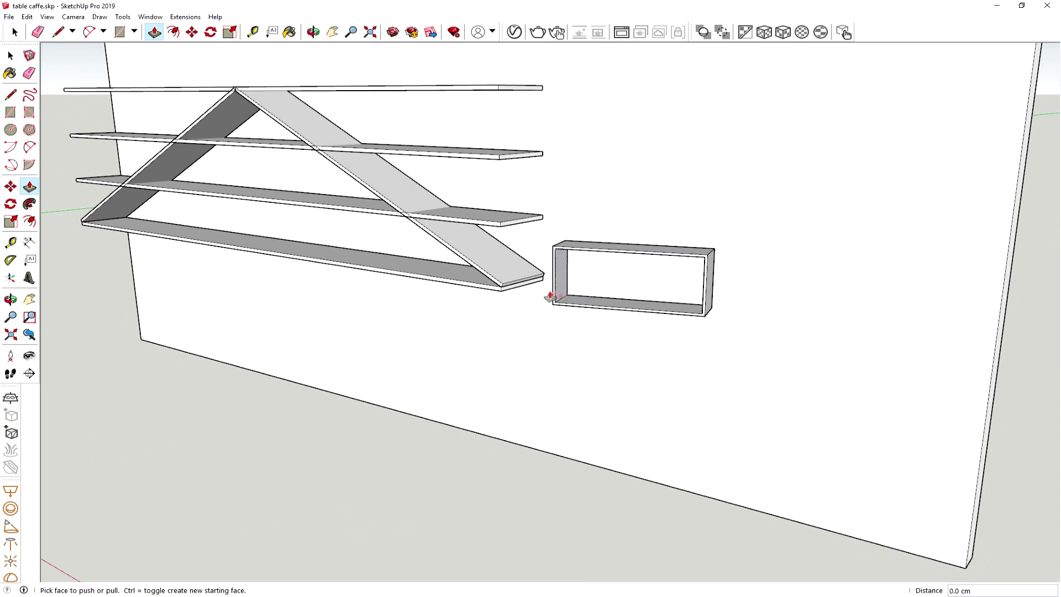
{"action": "left_click", "coordinate": [12, 58]}
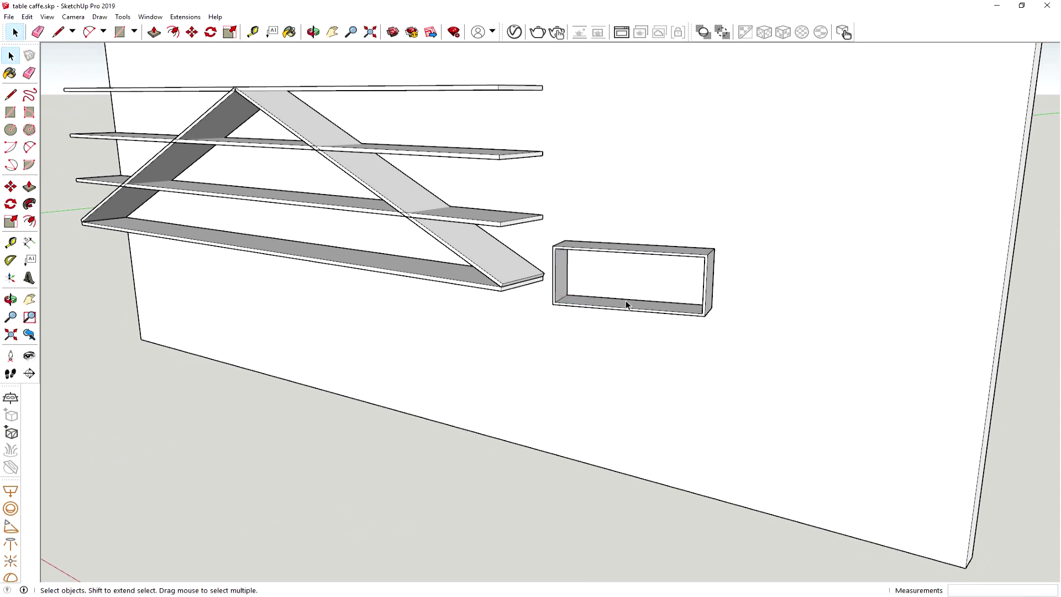
Make the box frame into a group.
{"action": "left_click", "coordinate": [560, 286]}
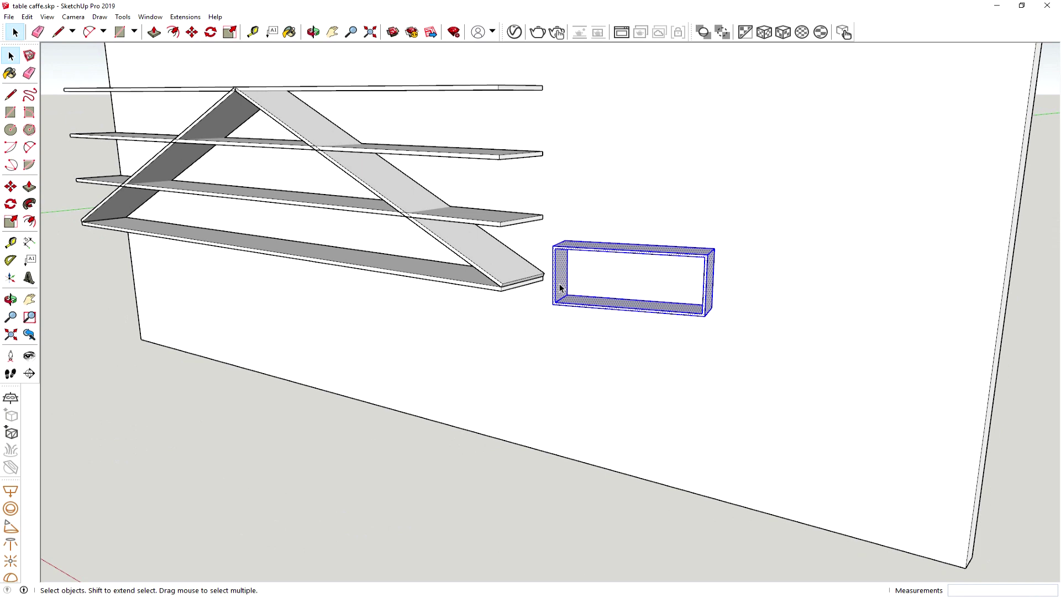
{"action": "right_click", "coordinate": [560, 286]}
{"action": "left_click", "coordinate": [608, 373]}
{"action": "middle_click_drag", "start_coordinate": [609, 372], "coordinate": [732, 386]}
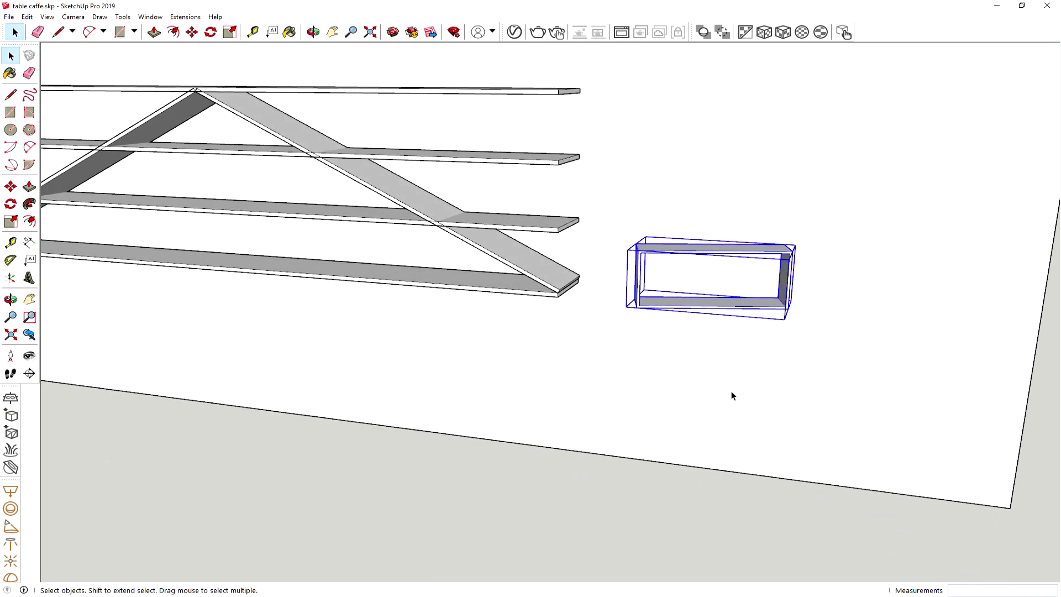
{"action": "left_click", "coordinate": [646, 491]}
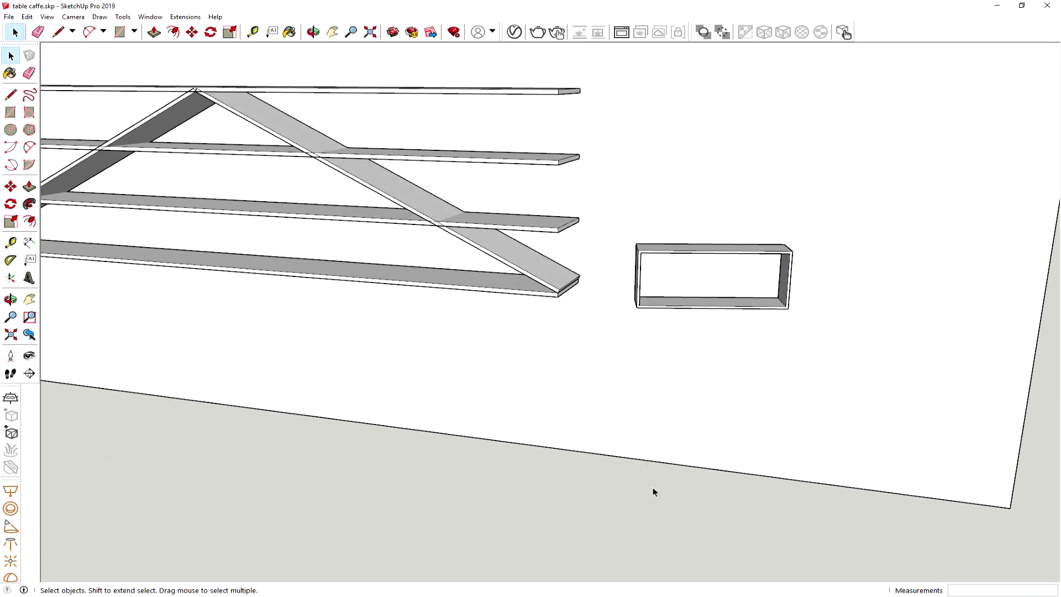
{"action": "left_click", "coordinate": [693, 310]}
Orbit around the grouped box, then undo it to remove it from the panel.
{"action": "mouse_move", "coordinate": [705, 381]}
{"action": "middle_mouse_down"}
{"action": "mouse_move", "coordinate": [860, 341]}
{"action": "mouse_move", "coordinate": [796, 308]}
{"action": "mouse_move", "coordinate": [765, 310]}
{"action": "mouse_move", "coordinate": [790, 308]}
{"action": "middle_mouse_up"}
{"action": "key", "text": "space"}
{"action": "left_click", "coordinate": [11, 186]}
{"action": "mouse_move", "coordinate": [680, 365]}
{"action": "middle_mouse_down"}
{"action": "mouse_move", "coordinate": [693, 370]}
{"action": "mouse_move", "coordinate": [718, 322]}
{"action": "middle_mouse_up"}
{"action": "key", "text": "o"}
{"action": "mouse_move", "coordinate": [717, 266]}
{"action": "left_mouse_down"}
{"action": "mouse_move", "coordinate": [502, 267]}
{"action": "mouse_move", "coordinate": [284, 334]}
{"action": "left_mouse_up"}
{"action": "key", "text": "m"}
{"action": "key", "text": "ctrl+z"}
{"action": "key", "text": "ctrl+z"}
{"action": "key", "text": "ctrl+z"}
{"action": "key", "text": "ctrl+z"}
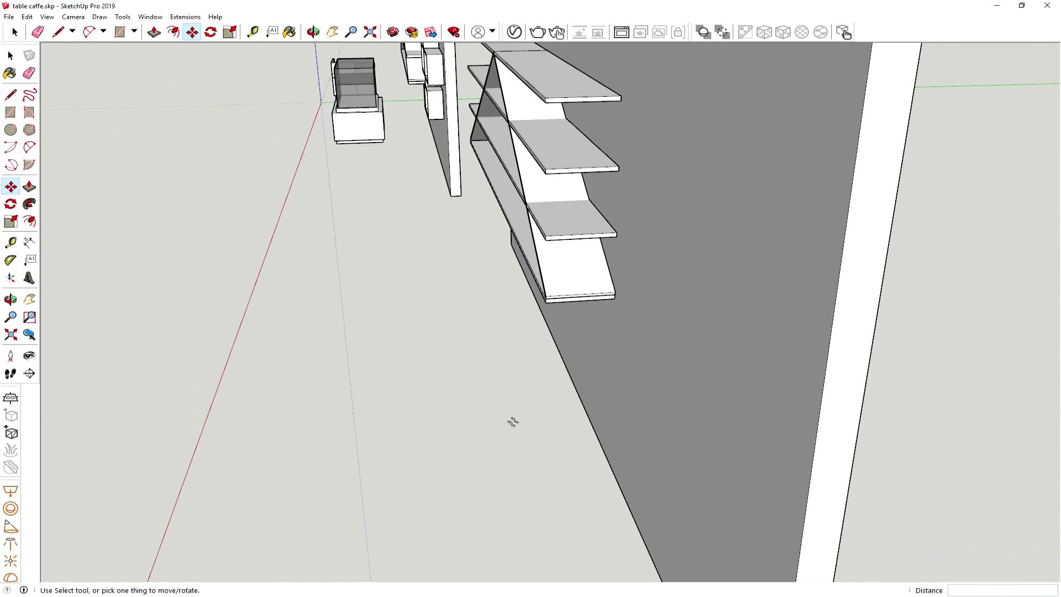
Orbit to a straight-on front view of the wall and its four braced shelves.
{"action": "mouse_move", "coordinate": [576, 429]}
{"action": "middle_mouse_down"}
{"action": "mouse_move", "coordinate": [822, 403]}
{"action": "mouse_move", "coordinate": [759, 328]}
{"action": "middle_mouse_up"}
{"action": "scroll", "coordinate": [759, 327], "scroll_direction": "down", "scroll_amount": 3}
{"action": "mouse_move", "coordinate": [857, 383]}
{"action": "middle_mouse_down"}
{"action": "mouse_move", "coordinate": [398, 284]}
{"action": "mouse_move", "coordinate": [386, 329]}
{"action": "mouse_move", "coordinate": [573, 339]}
{"action": "mouse_move", "coordinate": [621, 270]}
{"action": "middle_mouse_up"}
{"action": "key", "text": "m"}
{"action": "mouse_move", "coordinate": [628, 223]}
{"action": "middle_mouse_down"}
{"action": "mouse_move", "coordinate": [544, 399]}
{"action": "mouse_move", "coordinate": [614, 270]}
{"action": "mouse_move", "coordinate": [595, 282]}
{"action": "mouse_move", "coordinate": [692, 284]}
{"action": "middle_mouse_up"}
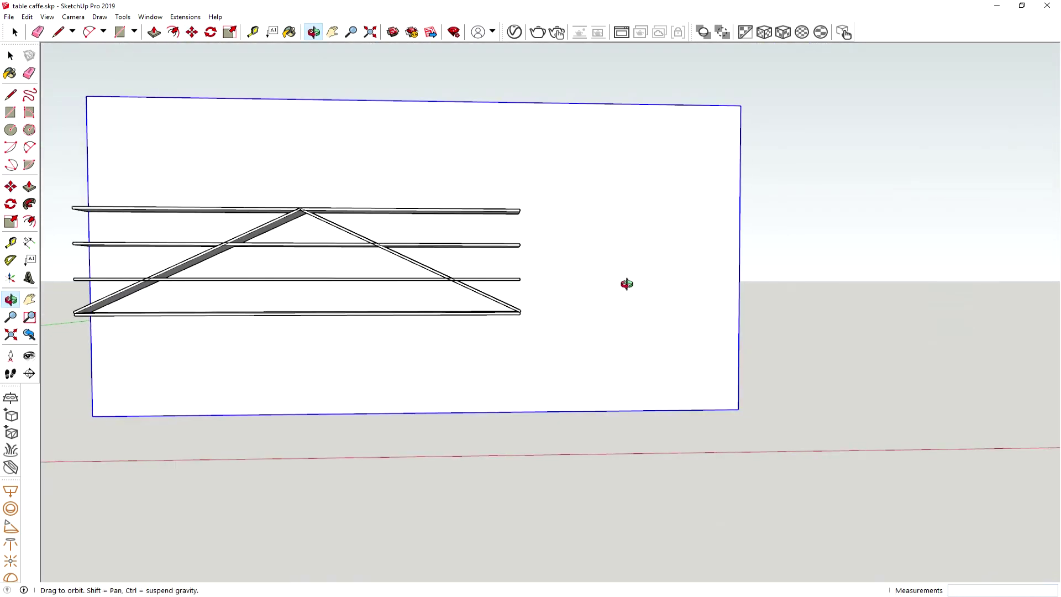
Draw a 60 by 25 rectangle on the wall right of the shelves.
{"action": "left_click", "coordinate": [11, 112]}
{"action": "left_click", "coordinate": [577, 294]}
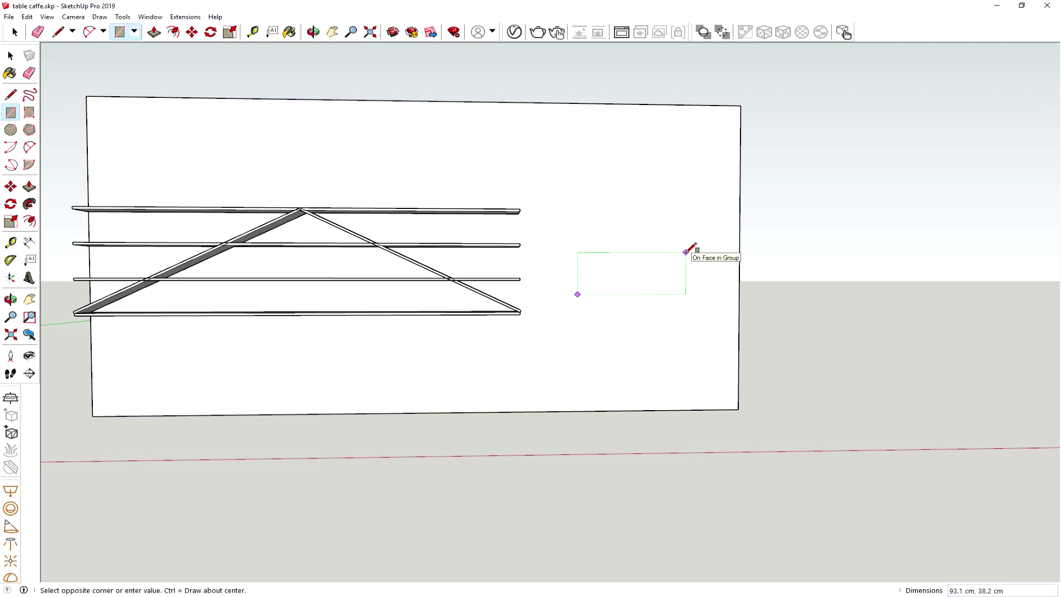
{"action": "type", "text": "60"}
{"action": "key", "text": "Return"}
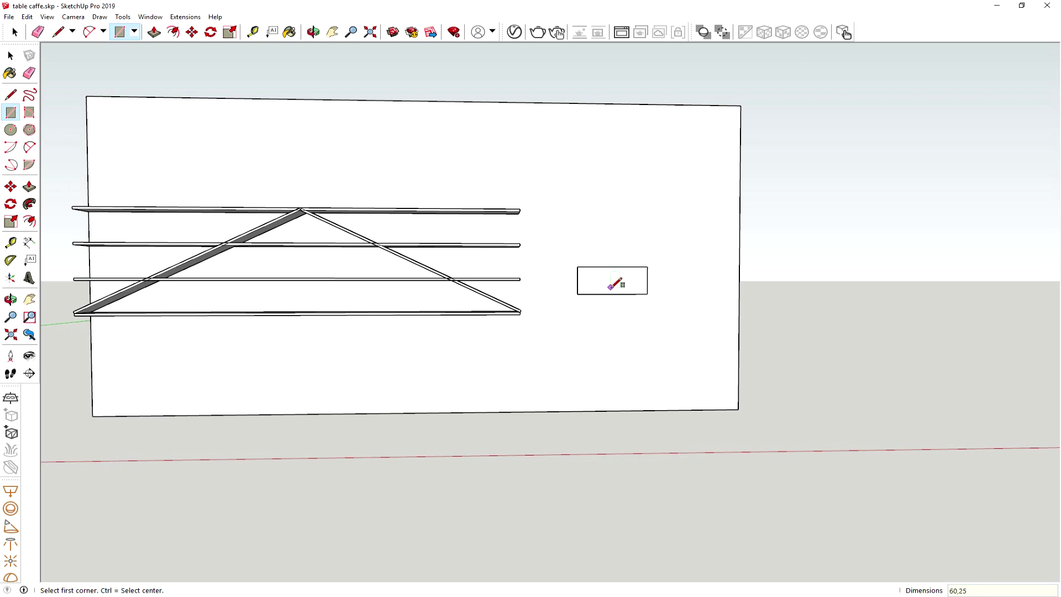
{"action": "scroll", "coordinate": [619, 286], "scroll_direction": "up", "scroll_amount": 1}
{"action": "scroll", "coordinate": [618, 289], "scroll_direction": "up", "scroll_amount": 2}
{"action": "scroll", "coordinate": [622, 286], "scroll_direction": "up", "scroll_amount": 1}
Offset the rectangle's edges inward by 1 cm to form a narrow inner frame.
{"action": "left_click", "coordinate": [29, 221]}
{"action": "left_click", "coordinate": [706, 272]}
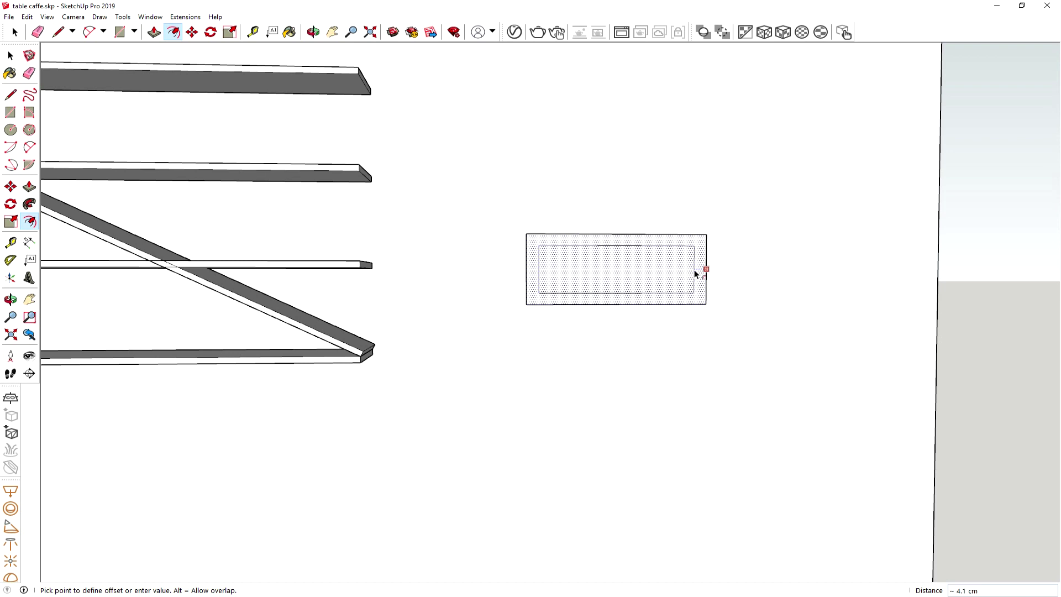
{"action": "type", "text": "1.2"}
{"action": "key", "text": "Return"}
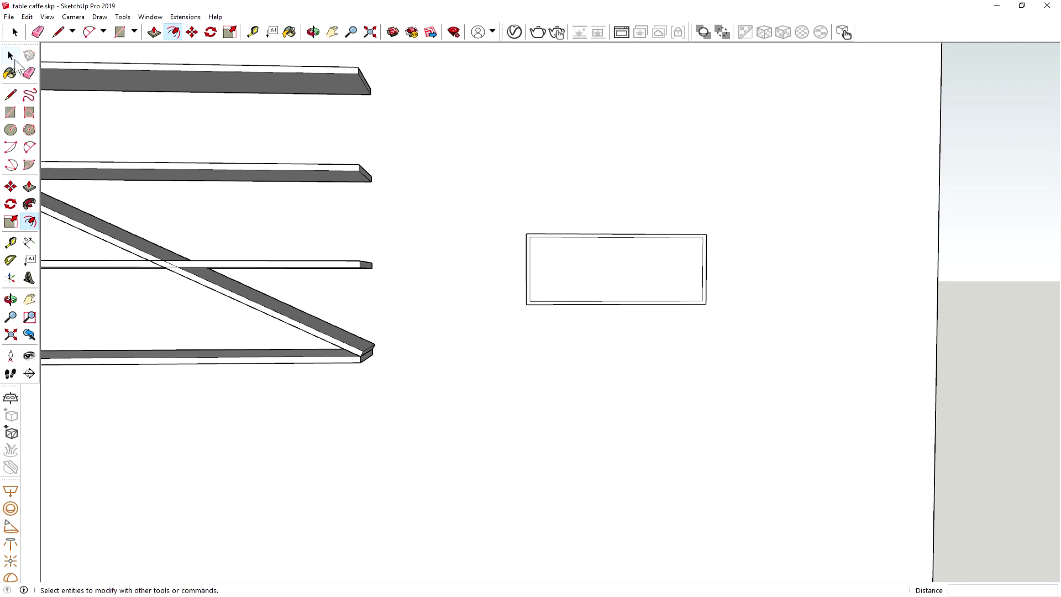
{"action": "left_click", "coordinate": [11, 56]}
{"action": "left_click", "coordinate": [584, 278]}
{"action": "key", "text": "Escape"}
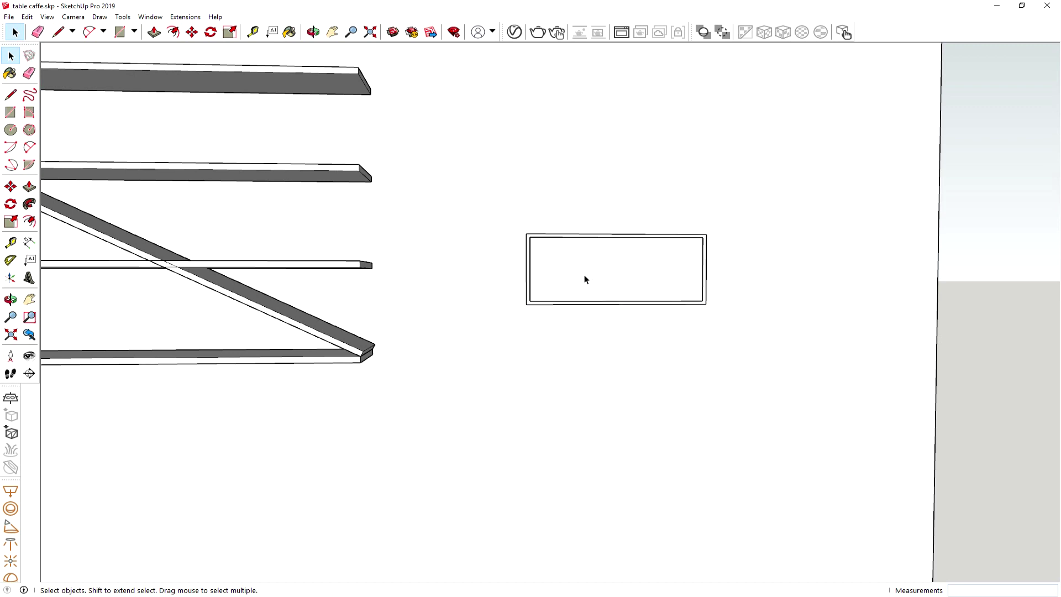
Pull the outer frame face 15 cm out from the wall to form an open box.
{"action": "left_click", "coordinate": [30, 187]}
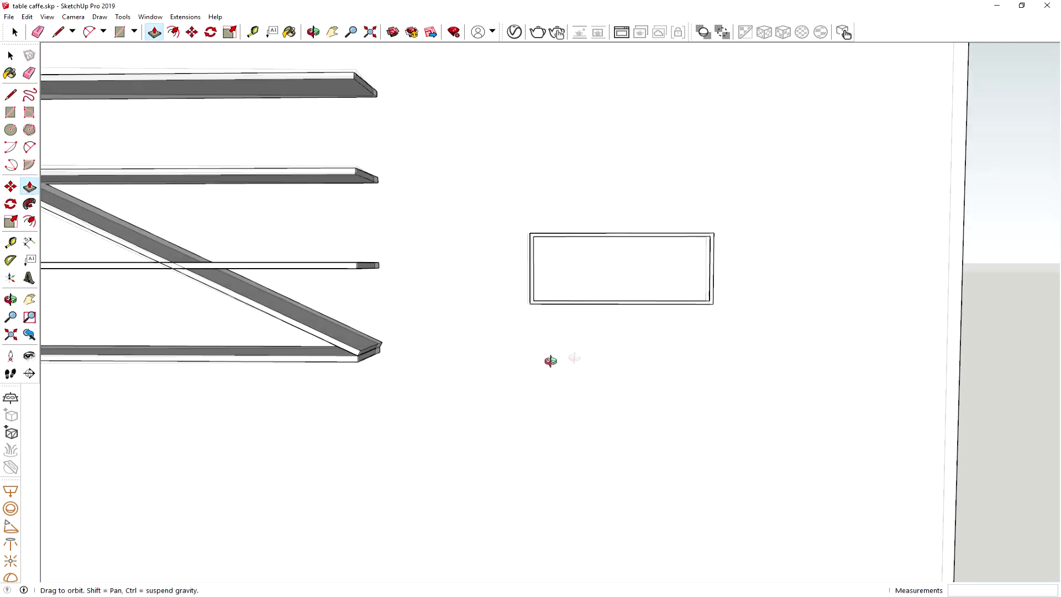
{"action": "middle_click_drag", "start_coordinate": [573, 358], "coordinate": [459, 405]}
{"action": "left_click_drag", "start_coordinate": [722, 285], "coordinate": [682, 299]}
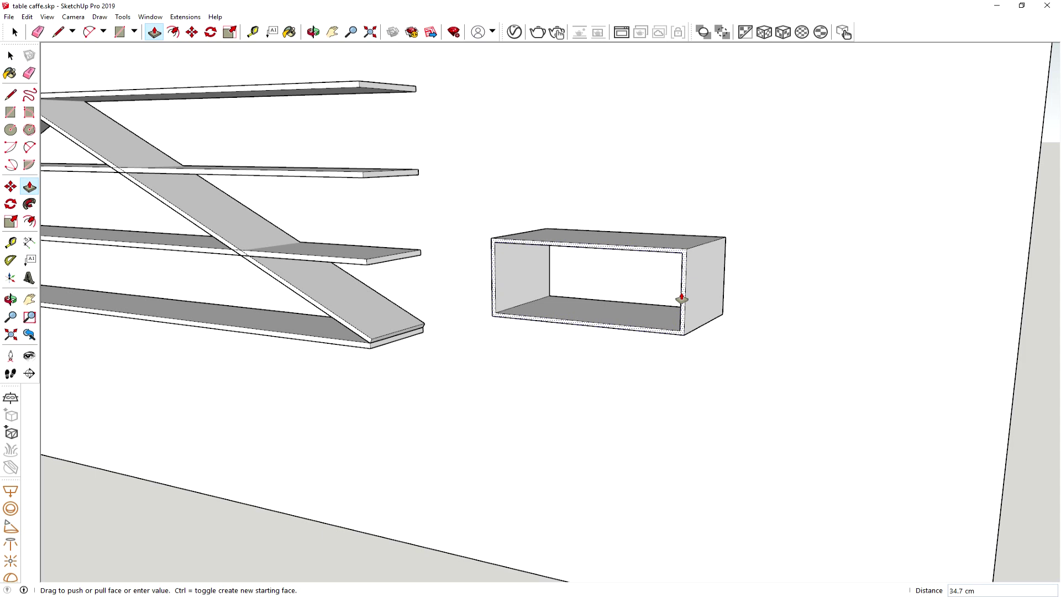
{"action": "type", "text": "15"}
{"action": "key", "text": "Return"}
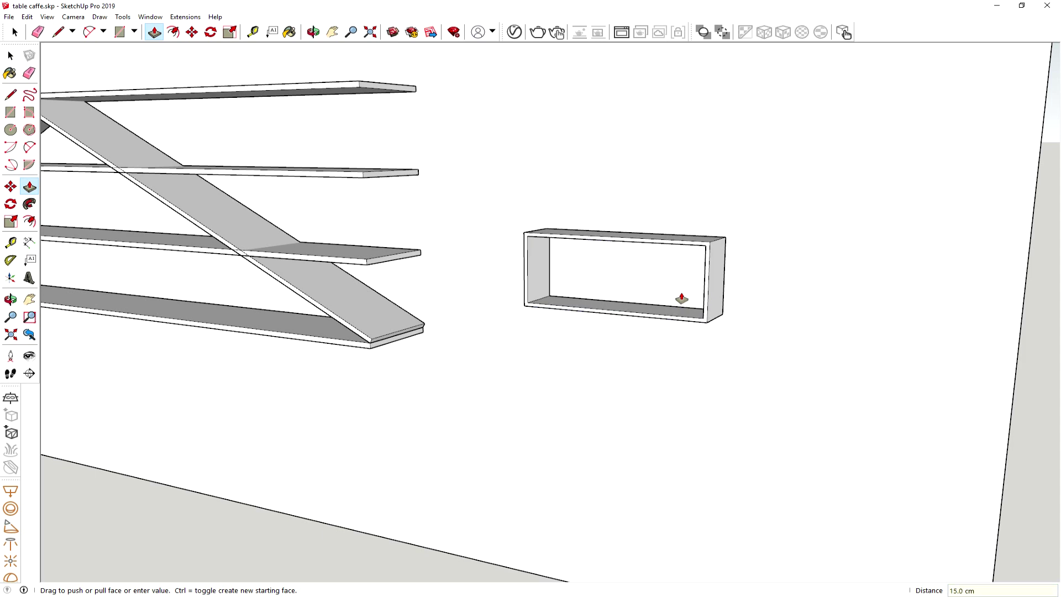
{"action": "left_click", "coordinate": [10, 56]}
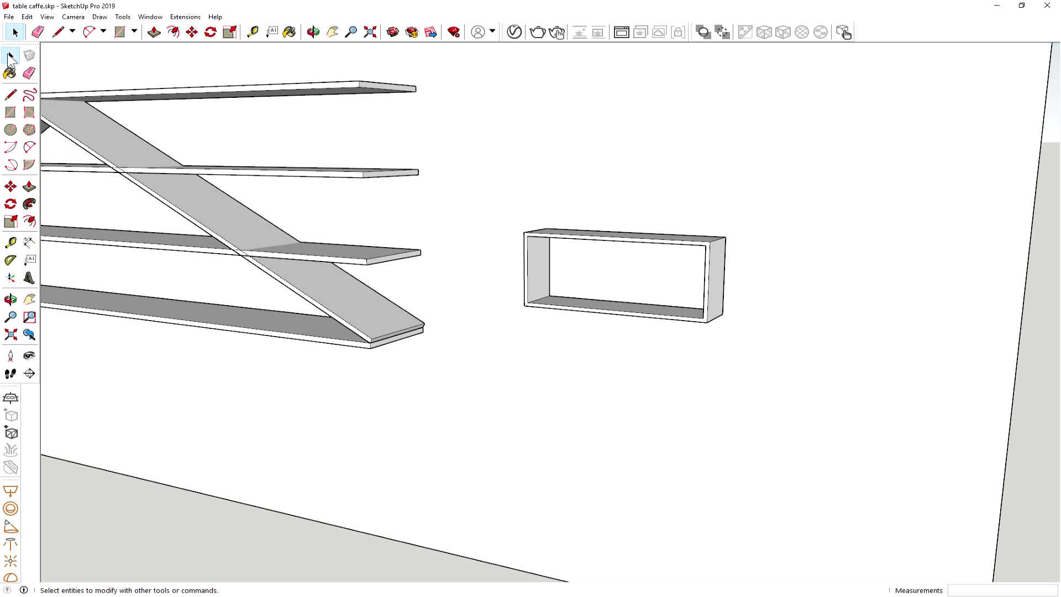
Make the whole open box a single group.
{"action": "triple_click", "coordinate": [713, 301]}
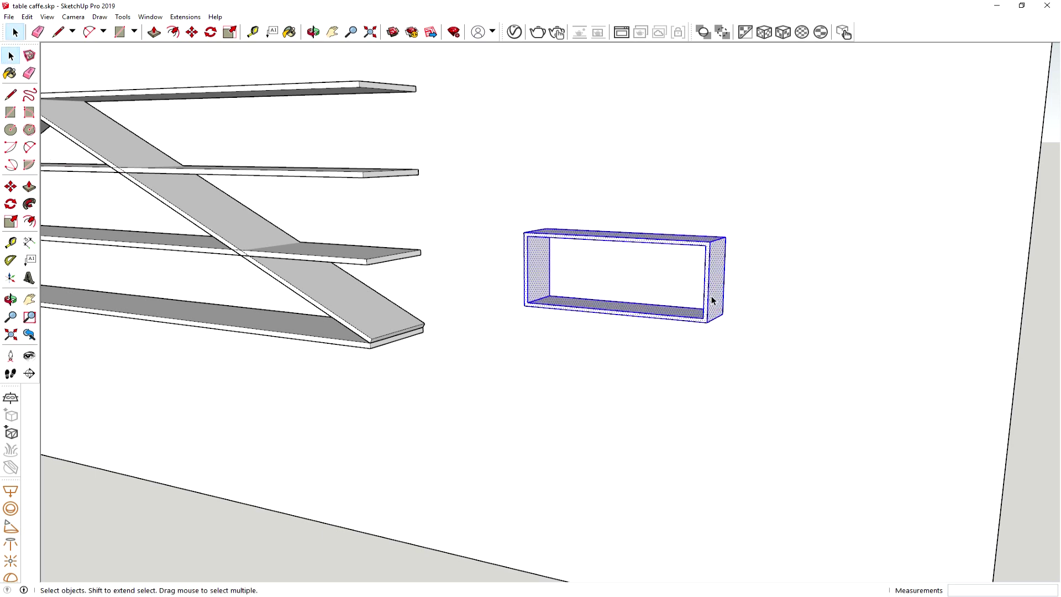
{"action": "right_click", "coordinate": [706, 295]}
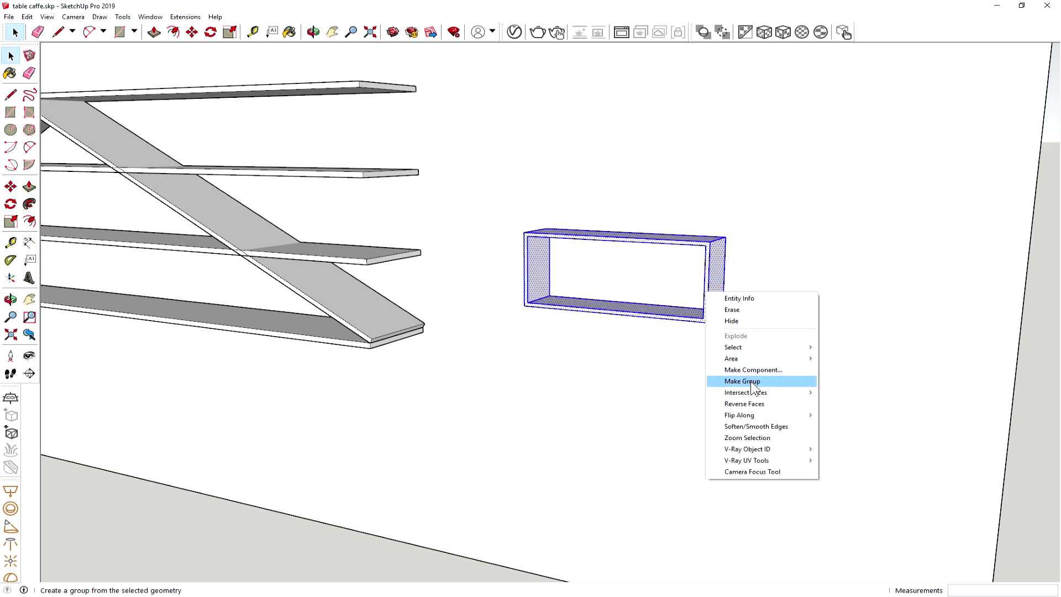
{"action": "left_click", "coordinate": [729, 376]}
Move the grouped box slightly to the right across the panel.
{"action": "left_click", "coordinate": [10, 186]}
{"action": "mouse_move", "coordinate": [569, 301]}
{"action": "middle_mouse_down"}
{"action": "mouse_move", "coordinate": [711, 410]}
{"action": "mouse_move", "coordinate": [684, 247]}
{"action": "middle_mouse_up"}
{"action": "left_click", "coordinate": [655, 233]}
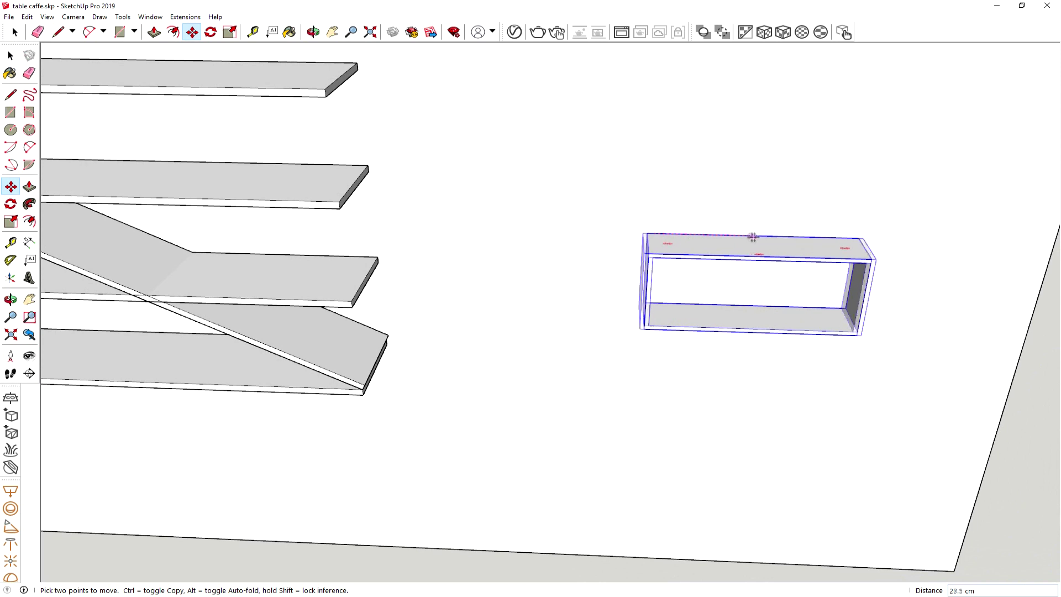
{"action": "left_click", "coordinate": [752, 237]}
{"action": "mouse_move", "coordinate": [753, 236]}
{"action": "middle_mouse_down"}
{"action": "mouse_move", "coordinate": [787, 374]}
{"action": "mouse_move", "coordinate": [781, 230]}
{"action": "middle_mouse_up"}
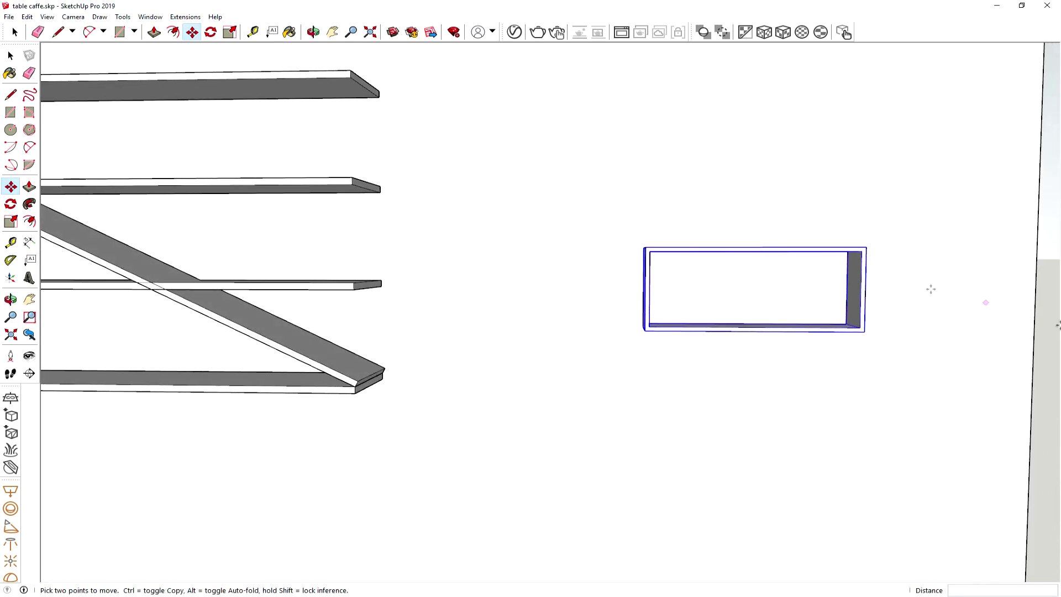
{"action": "mouse_move", "coordinate": [763, 330]}
{"action": "middle_mouse_down"}
{"action": "mouse_move", "coordinate": [799, 369]}
{"action": "mouse_move", "coordinate": [785, 398]}
{"action": "mouse_move", "coordinate": [775, 356]}
{"action": "middle_mouse_up"}
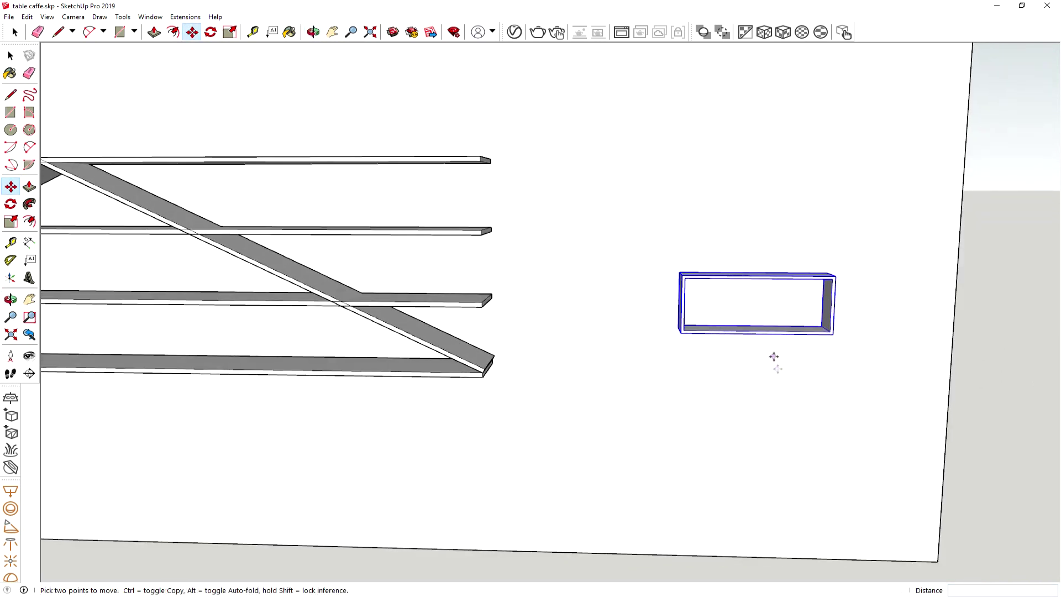
Draw a 2 cm wide rectangular strip across the middle of the box's top face.
{"action": "left_click", "coordinate": [11, 112]}
{"action": "mouse_move", "coordinate": [753, 214]}
{"action": "middle_mouse_down"}
{"action": "mouse_move", "coordinate": [735, 311]}
{"action": "mouse_move", "coordinate": [748, 303]}
{"action": "middle_mouse_up"}
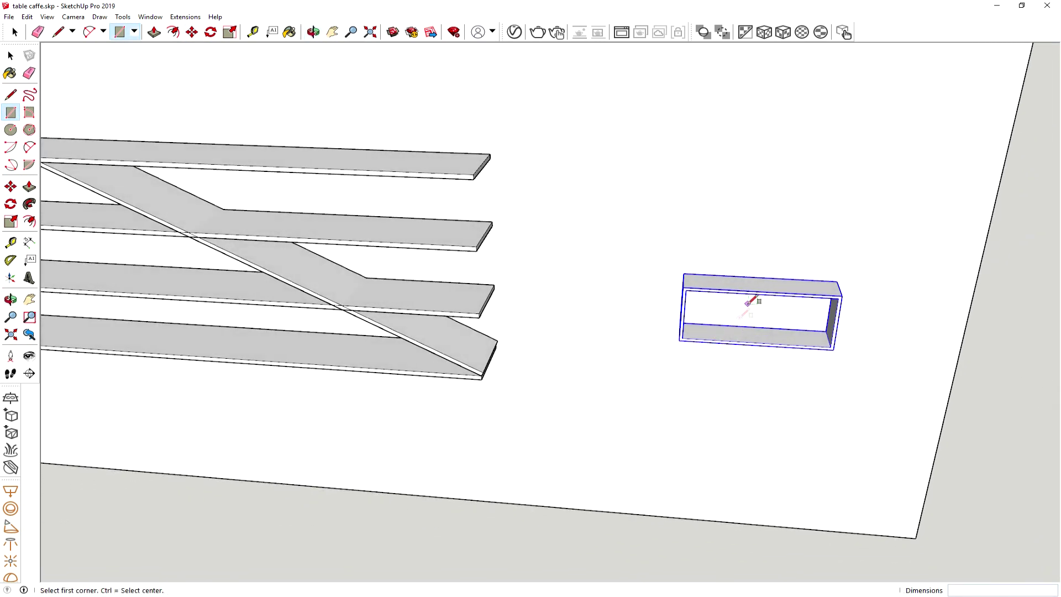
{"action": "left_click", "coordinate": [759, 278]}
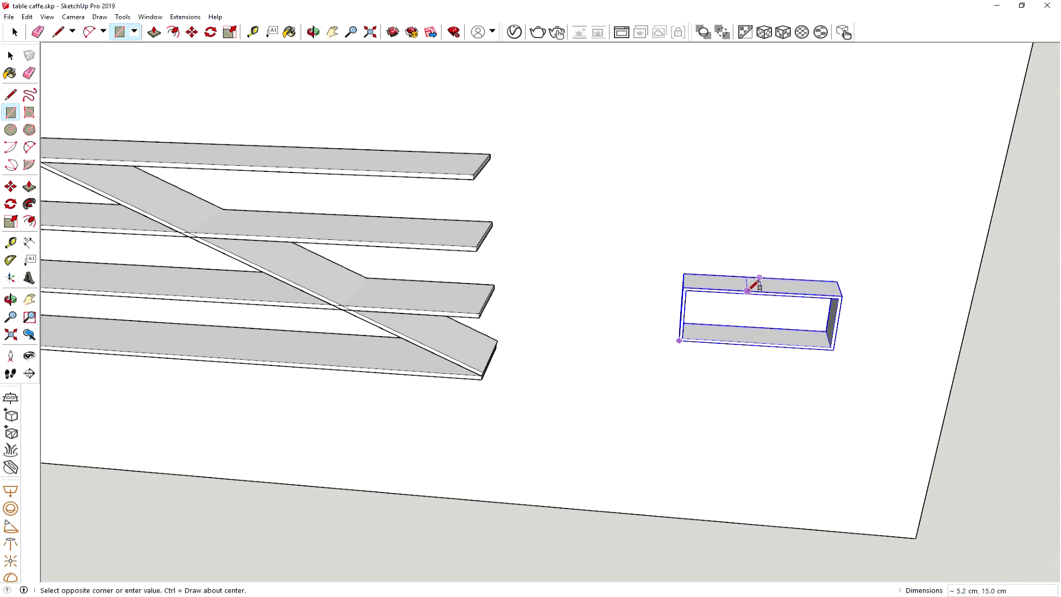
{"action": "scroll", "coordinate": [752, 284], "scroll_direction": "up", "scroll_amount": 1}
{"action": "scroll", "coordinate": [753, 284], "scroll_direction": "up", "scroll_amount": 2}
{"action": "scroll", "coordinate": [754, 284], "scroll_direction": "up", "scroll_amount": 1}
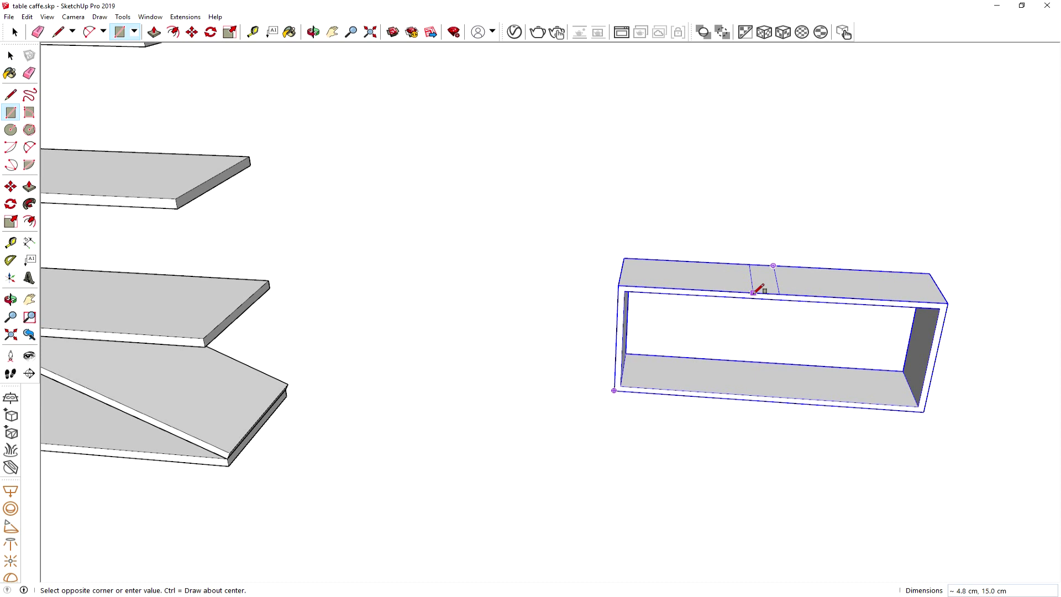
{"action": "type", "text": "2"}
{"action": "key", "text": "Return"}
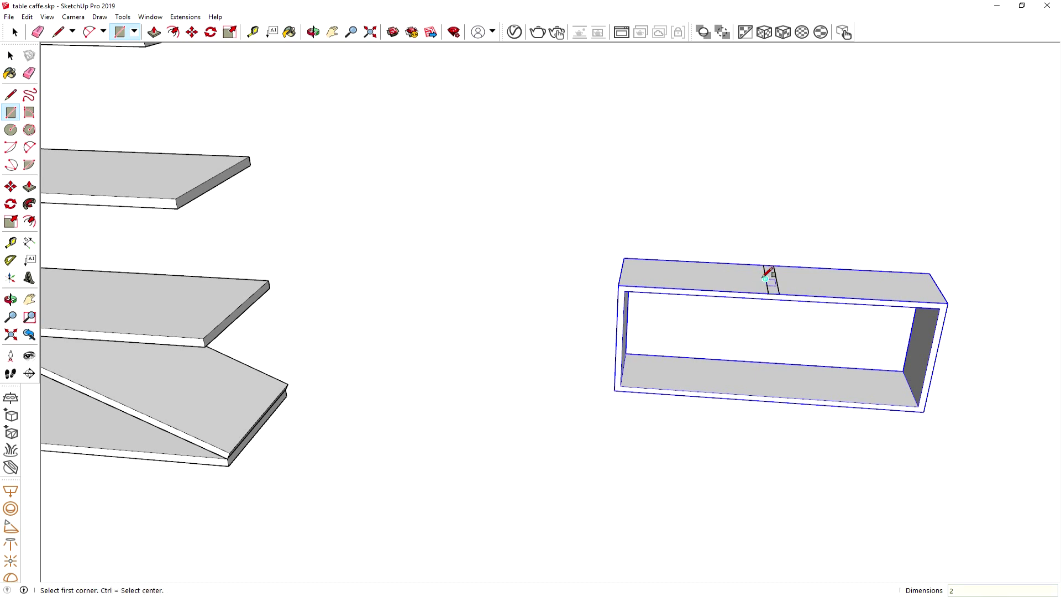
{"action": "scroll", "coordinate": [785, 296], "scroll_direction": "up", "scroll_amount": 2}
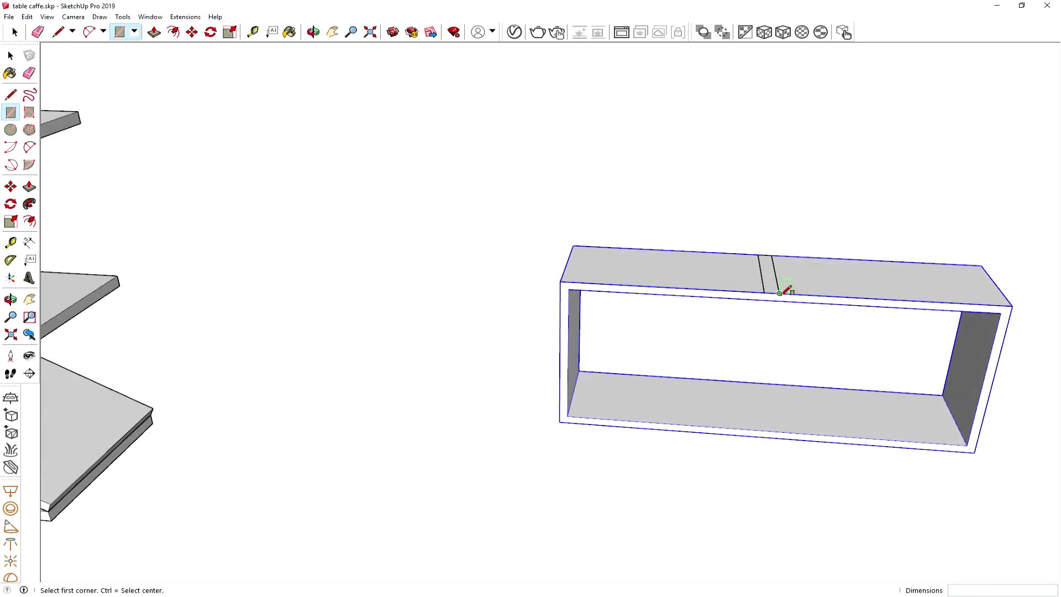
Raise the 2 cm strip 10 cm into an upright post and make it a group.
{"action": "left_click", "coordinate": [29, 187]}
{"action": "left_click", "coordinate": [770, 271]}
{"action": "type", "text": "10"}
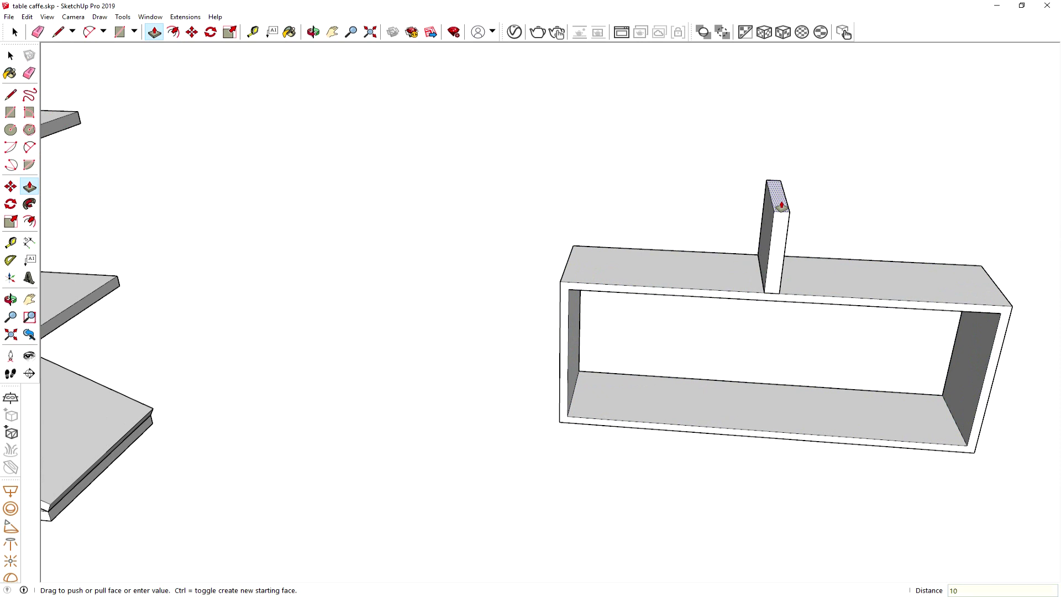
{"action": "key", "text": "Return"}
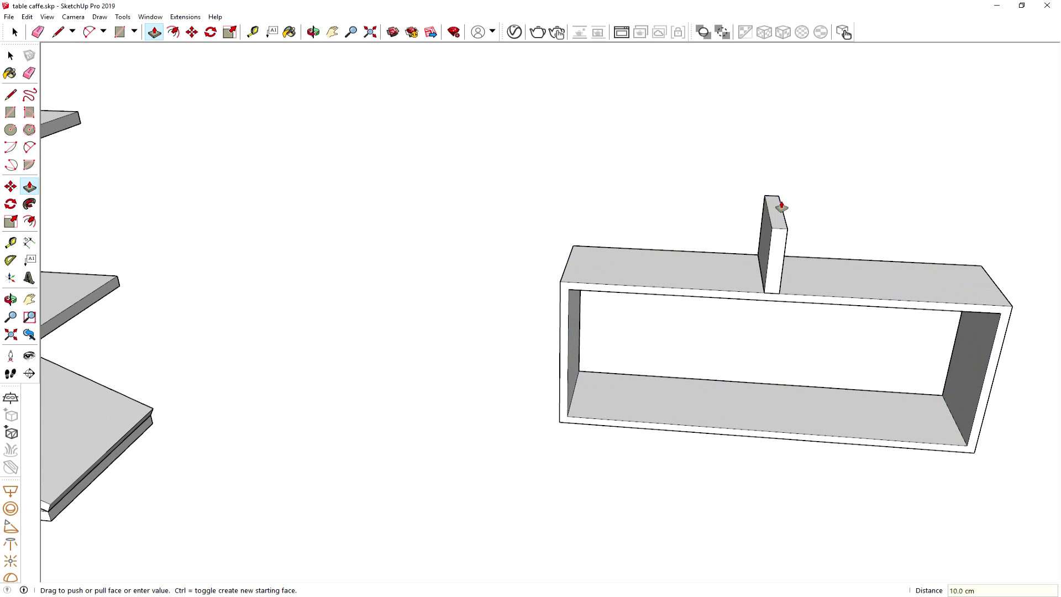
{"action": "left_click", "coordinate": [11, 55]}
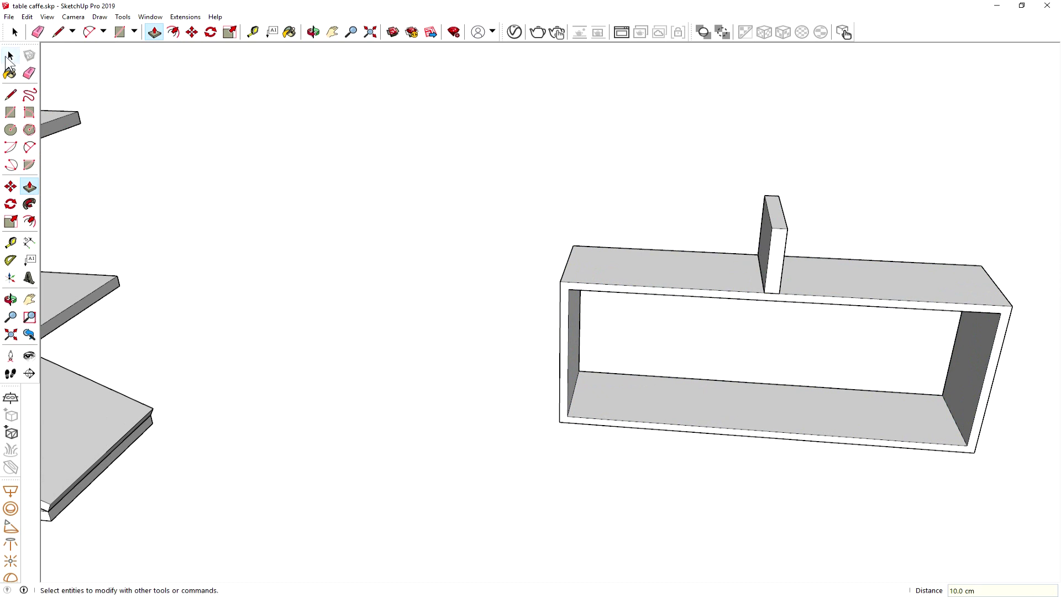
{"action": "triple_click", "coordinate": [778, 271]}
{"action": "right_click", "coordinate": [777, 265]}
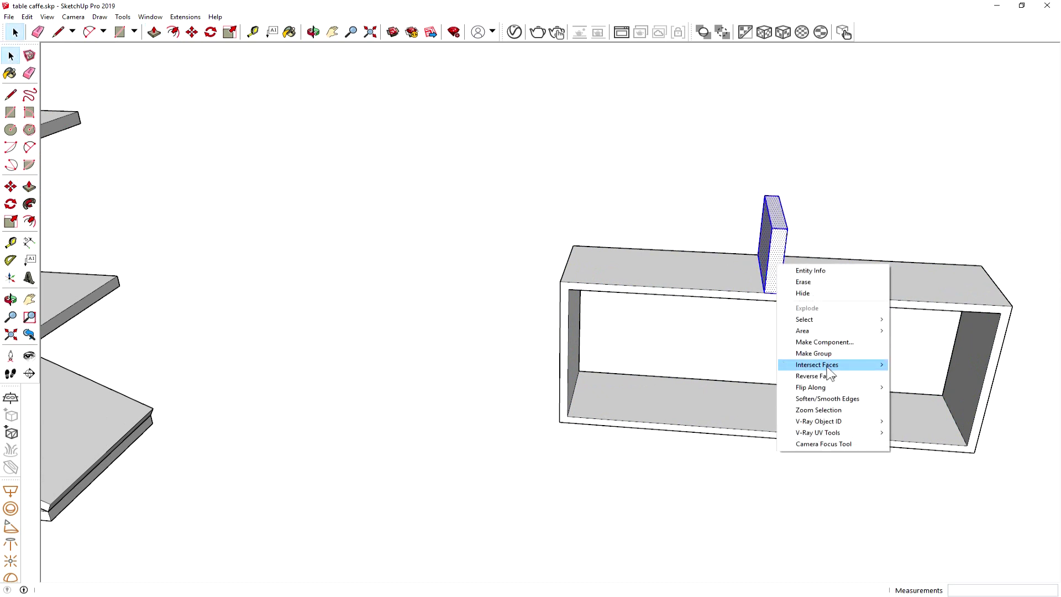
{"action": "left_click", "coordinate": [836, 353]}
{"action": "scroll", "coordinate": [832, 346], "scroll_direction": "up", "scroll_amount": 2}
{"action": "scroll", "coordinate": [742, 281], "scroll_direction": "up", "scroll_amount": 2}
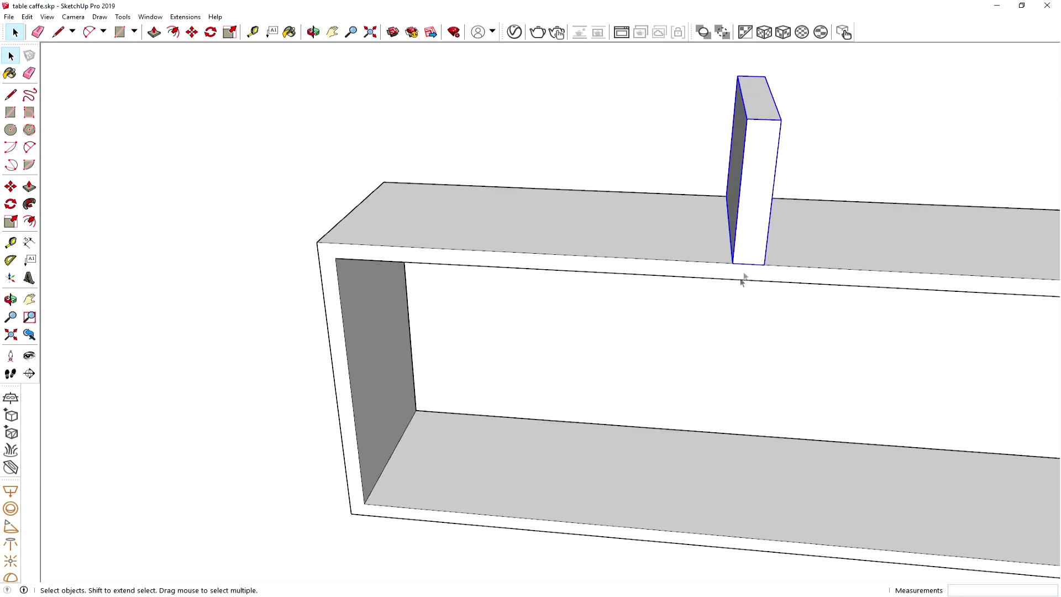
Move the post about 1 cm over to centre it on the box top.
{"action": "left_click", "coordinate": [11, 187]}
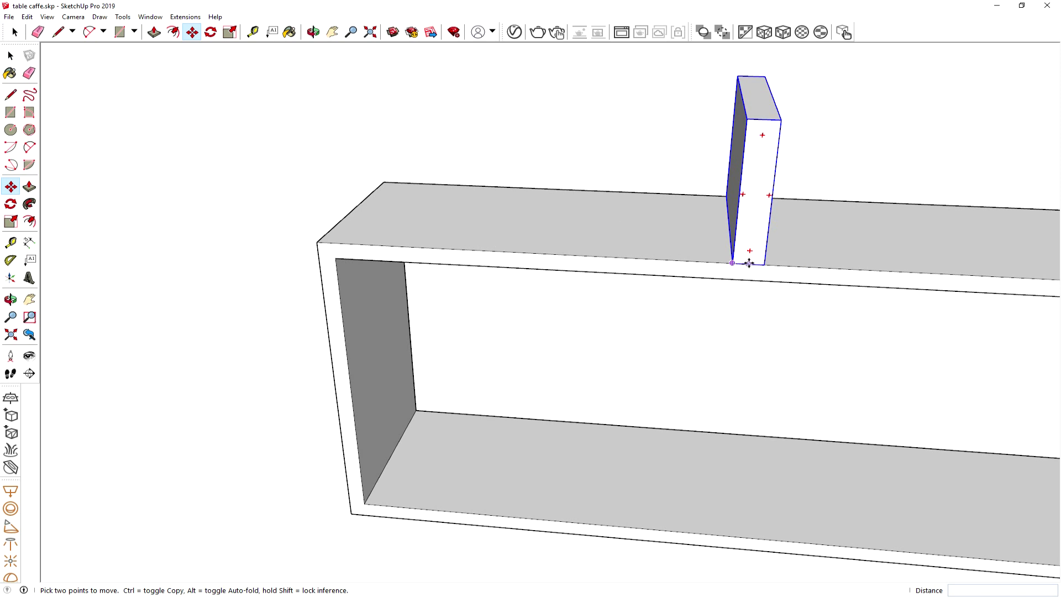
{"action": "left_click", "coordinate": [749, 263]}
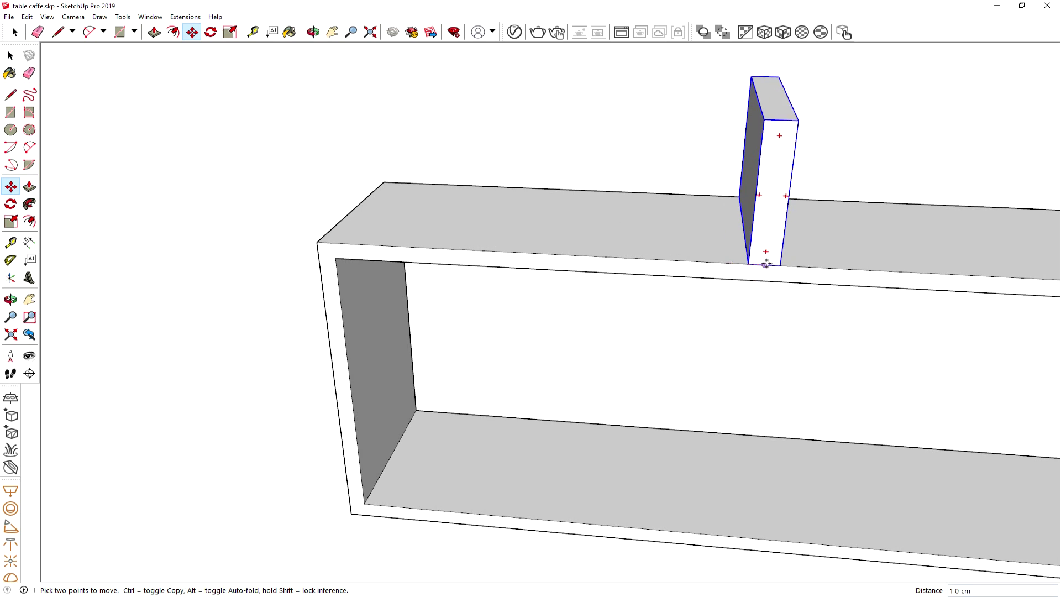
{"action": "left_click", "coordinate": [766, 264]}
{"action": "scroll", "coordinate": [773, 296], "scroll_direction": "down", "scroll_amount": 1}
{"action": "scroll", "coordinate": [791, 292], "scroll_direction": "down", "scroll_amount": 1}
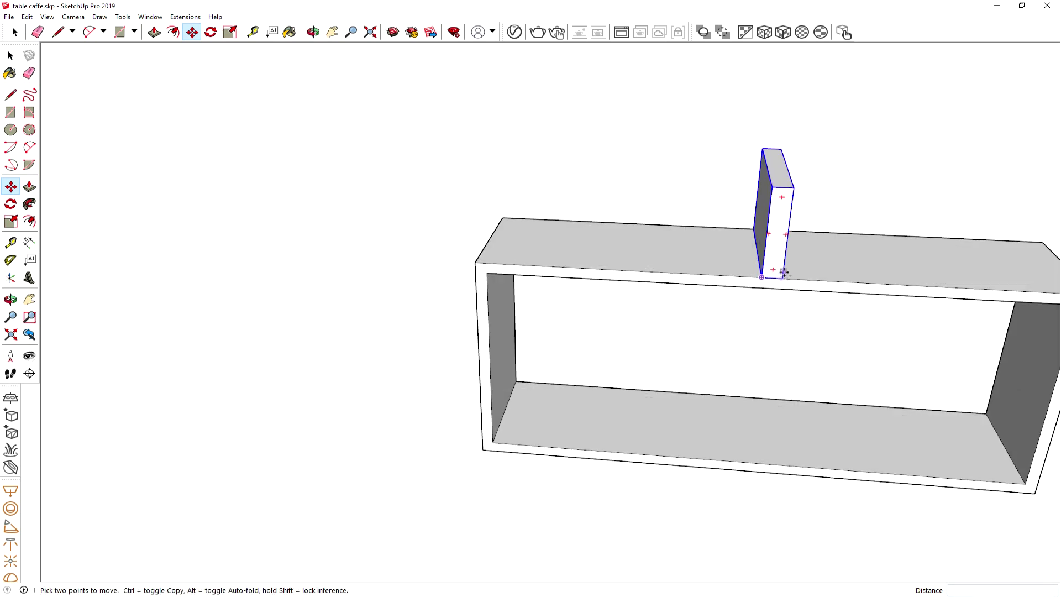
Deselect the post and select the open box shelf from a level view.
{"action": "left_click", "coordinate": [11, 55]}
{"action": "left_click", "coordinate": [433, 320]}
{"action": "scroll", "coordinate": [575, 381], "scroll_direction": "down", "scroll_amount": 2}
{"action": "middle_click_drag", "start_coordinate": [575, 381], "coordinate": [618, 299]}
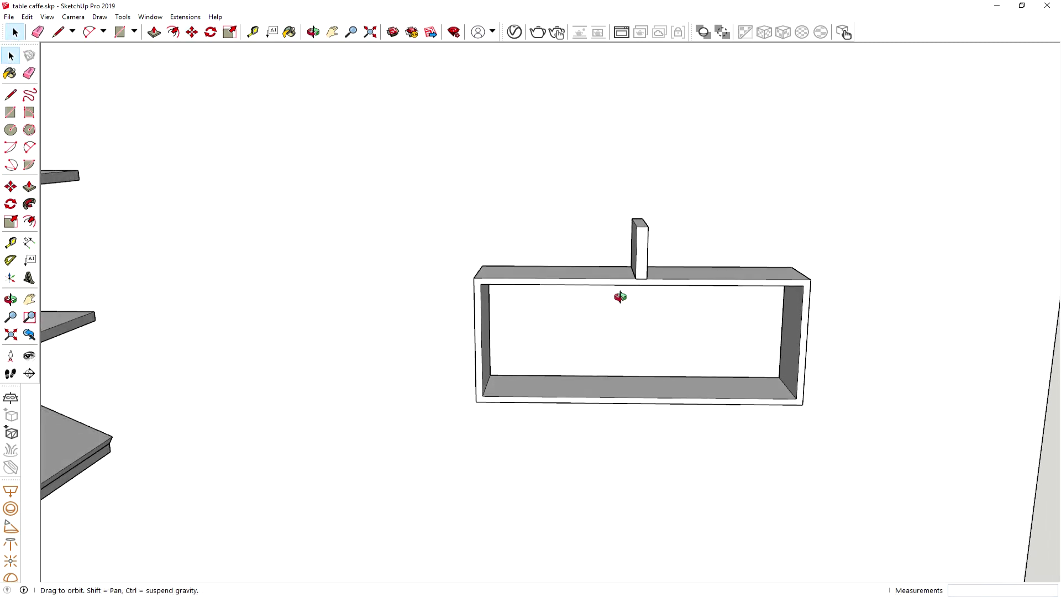
{"action": "left_click", "coordinate": [592, 285]}
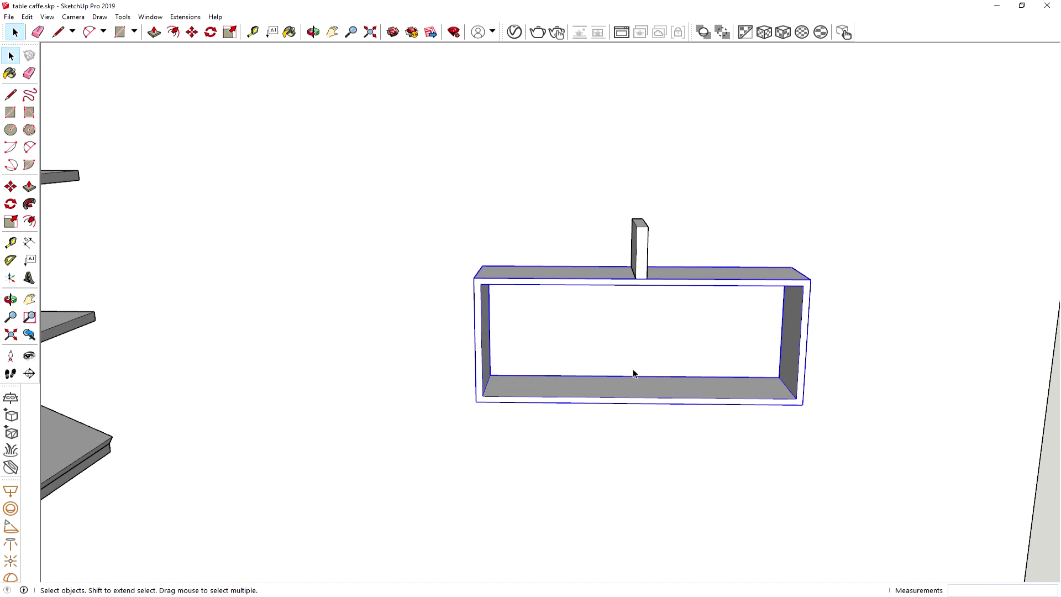
{"action": "left_click", "coordinate": [11, 186]}
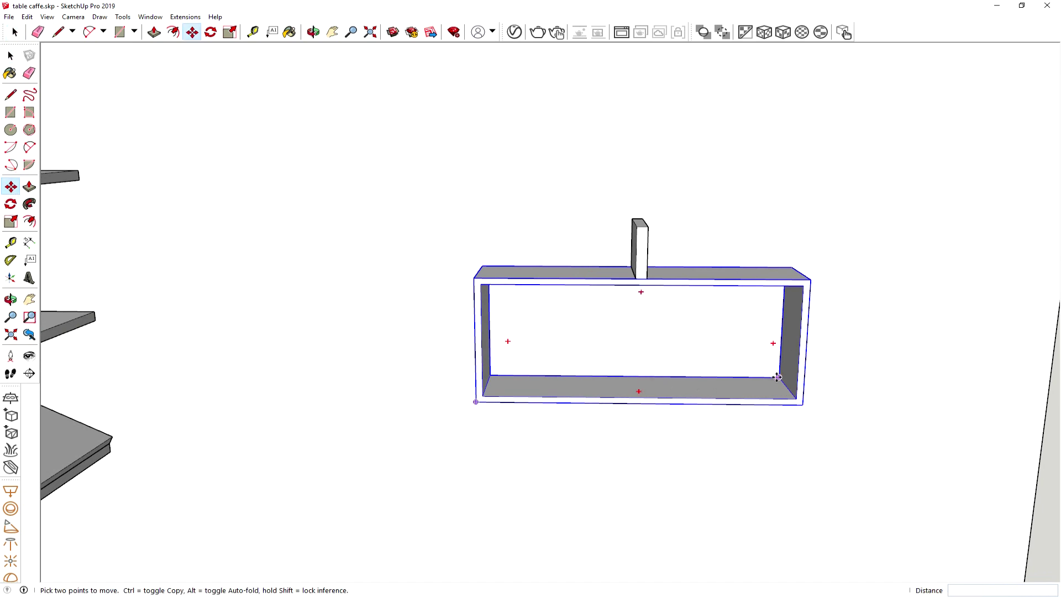
Copy the box shelf onto the top of the connecting post.
{"action": "left_click", "coordinate": [803, 405]}
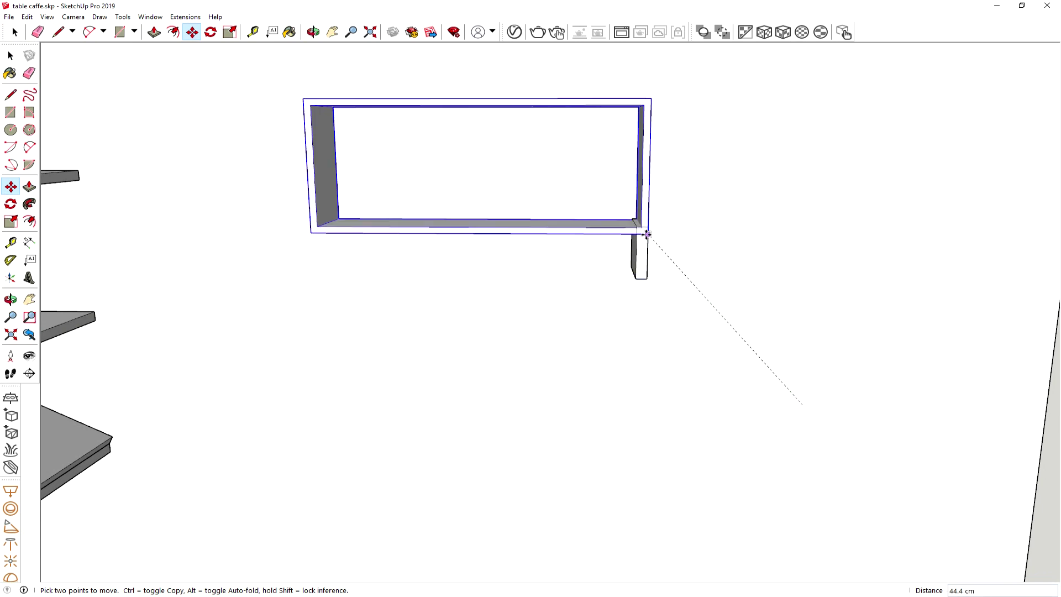
{"action": "key", "text": "ctrl"}
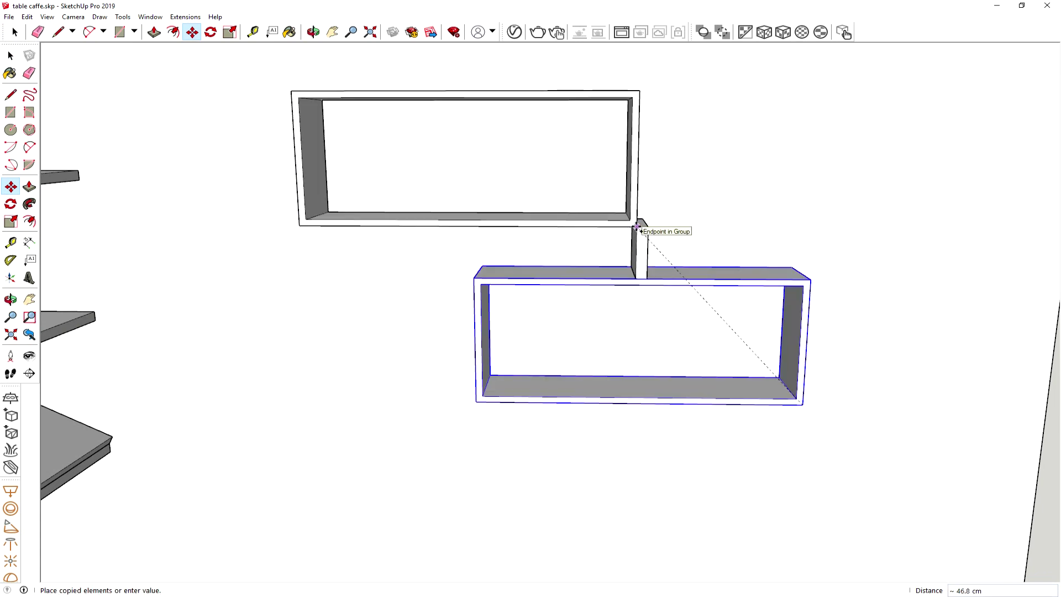
{"action": "scroll", "coordinate": [635, 229], "scroll_direction": "up", "scroll_amount": 2}
{"action": "scroll", "coordinate": [629, 236], "scroll_direction": "up", "scroll_amount": 2}
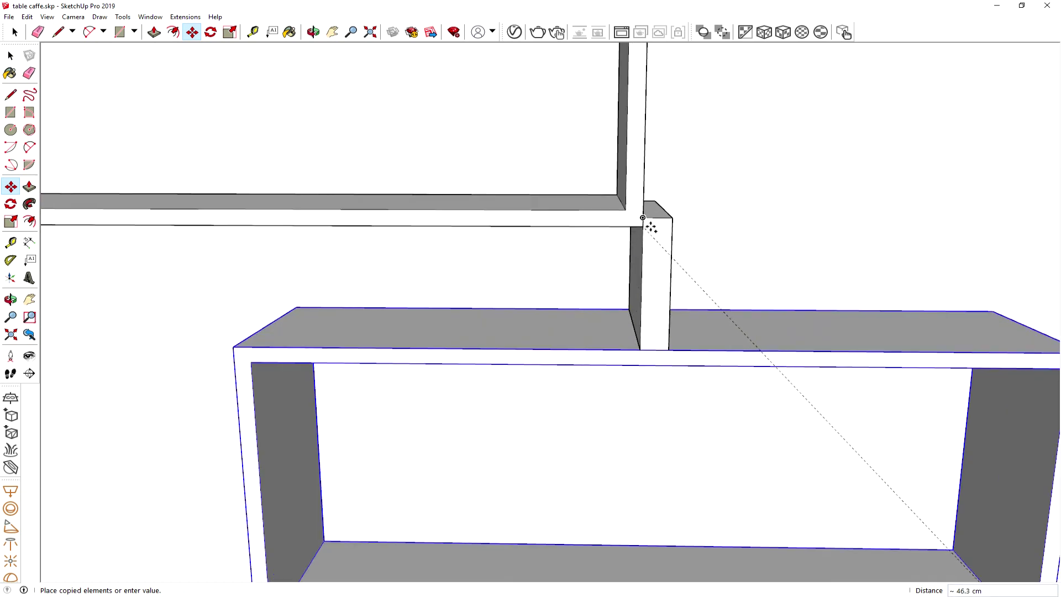
{"action": "left_click", "coordinate": [659, 219]}
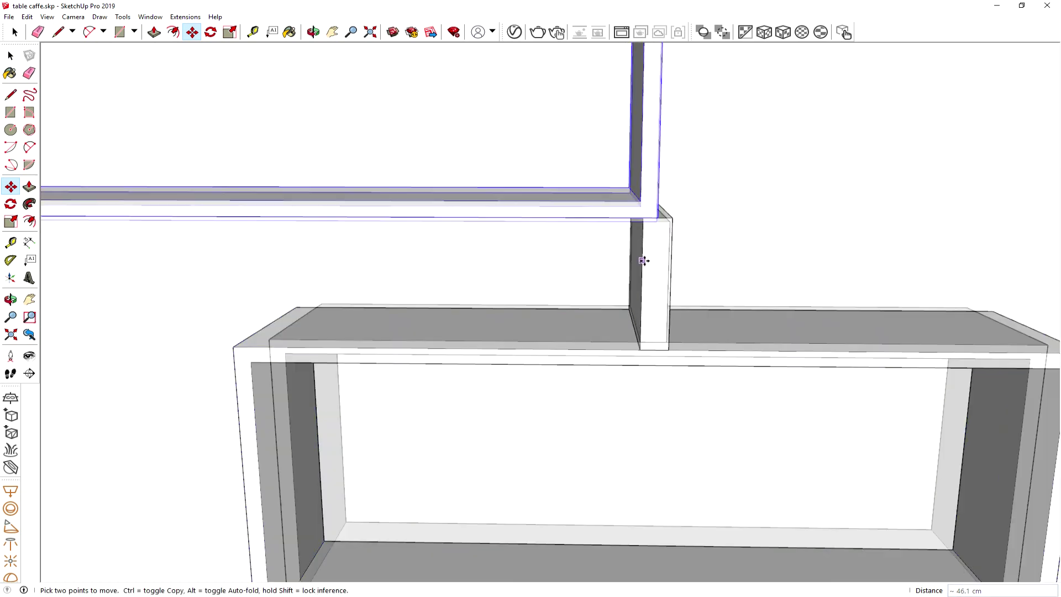
{"action": "scroll", "coordinate": [644, 260], "scroll_direction": "down", "scroll_amount": 3}
{"action": "scroll", "coordinate": [644, 260], "scroll_direction": "down", "scroll_amount": 2}
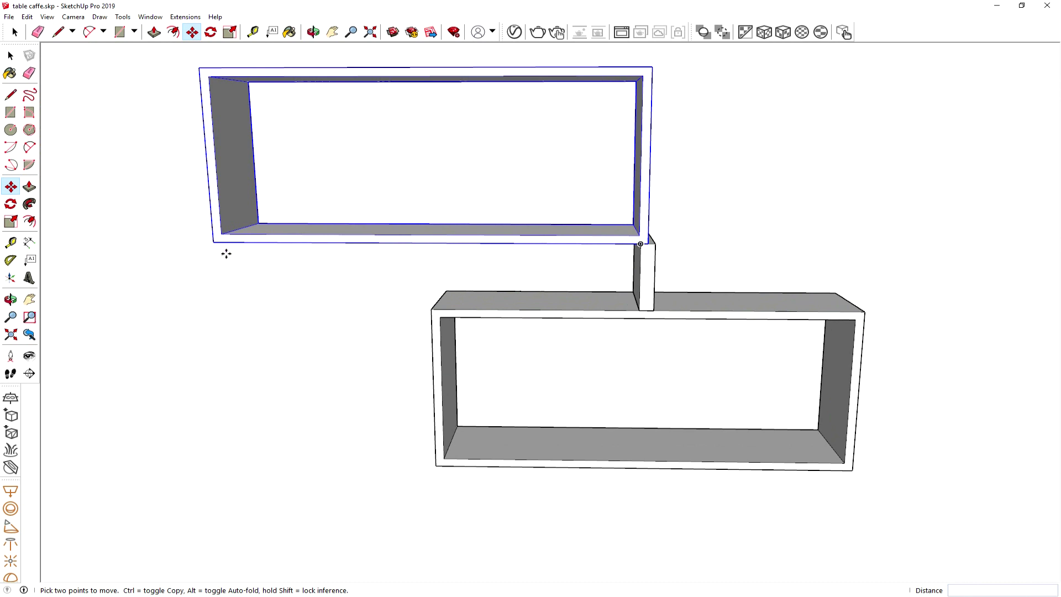
Copy the upper box again so a second box sits right beside it.
{"action": "left_click", "coordinate": [214, 242]}
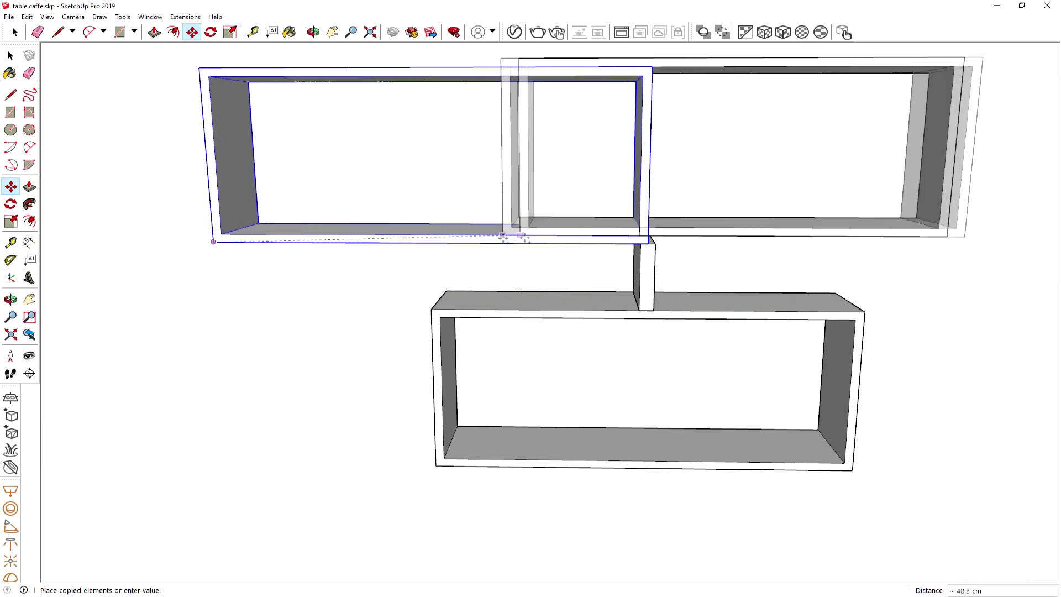
{"action": "left_click", "coordinate": [643, 239]}
{"action": "scroll", "coordinate": [645, 324], "scroll_direction": "down", "scroll_amount": 1}
{"action": "scroll", "coordinate": [644, 324], "scroll_direction": "down", "scroll_amount": 2}
{"action": "middle_click_drag", "start_coordinate": [621, 390], "coordinate": [625, 347]}
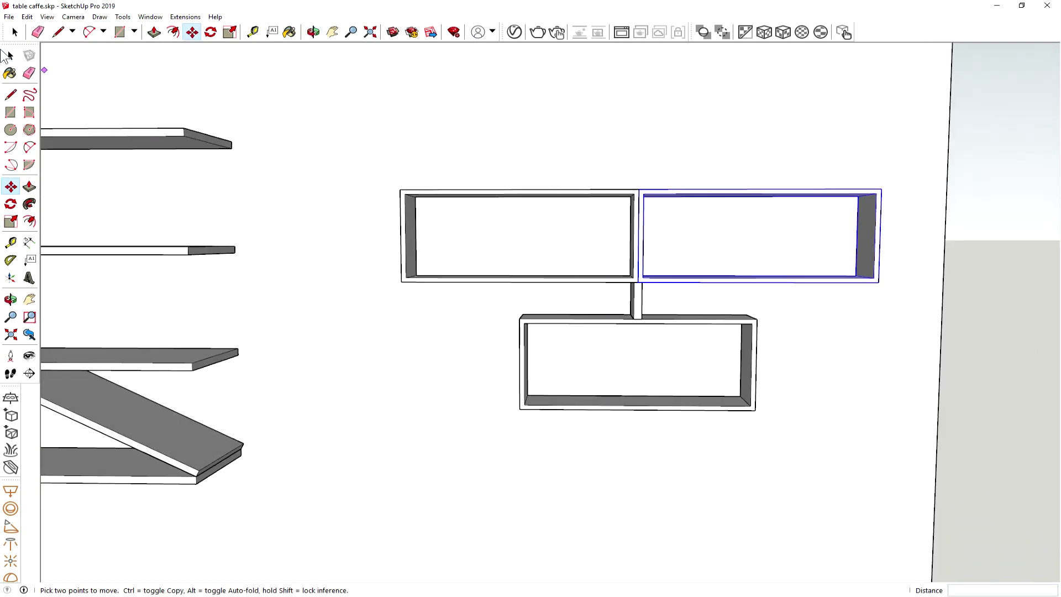
Select the connecting post and ready it for a move.
{"action": "left_click", "coordinate": [10, 55]}
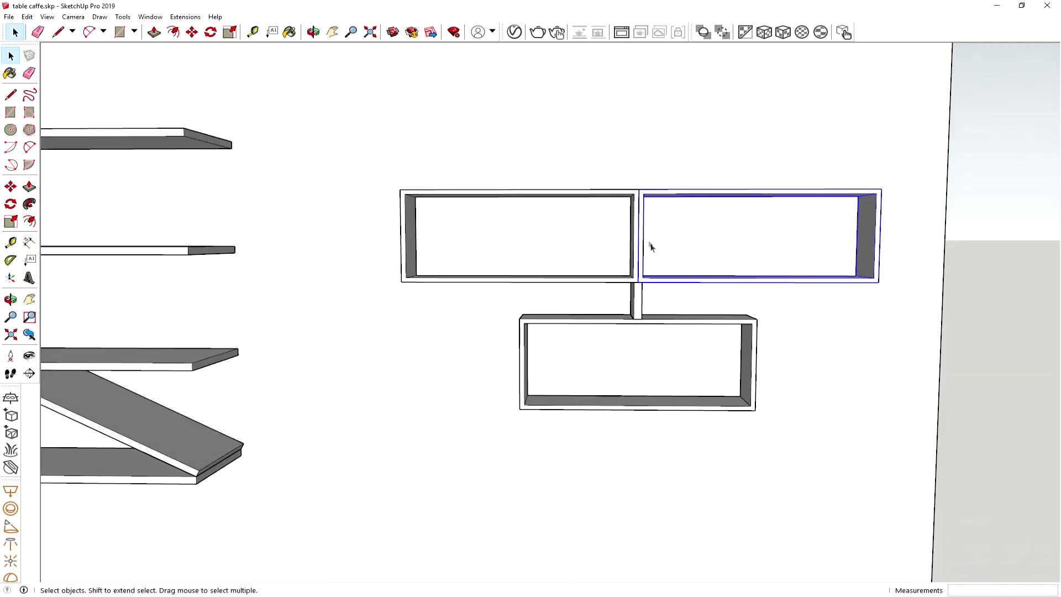
{"action": "scroll", "coordinate": [661, 276], "scroll_direction": "down", "scroll_amount": 2}
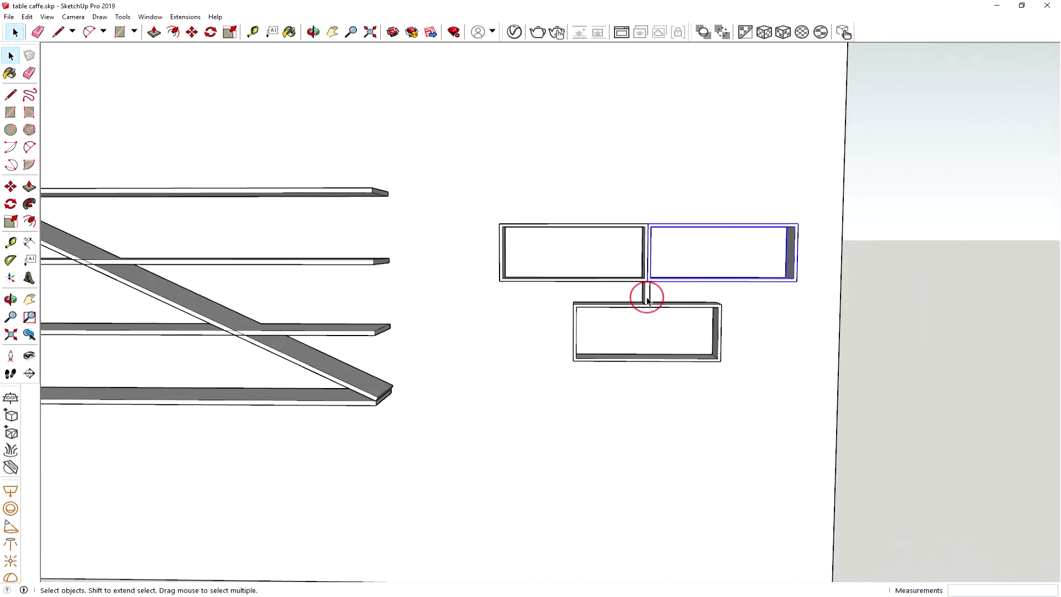
{"action": "left_click", "coordinate": [645, 292]}
{"action": "scroll", "coordinate": [646, 292], "scroll_direction": "up", "scroll_amount": 4}
{"action": "scroll", "coordinate": [646, 292], "scroll_direction": "up", "scroll_amount": 1}
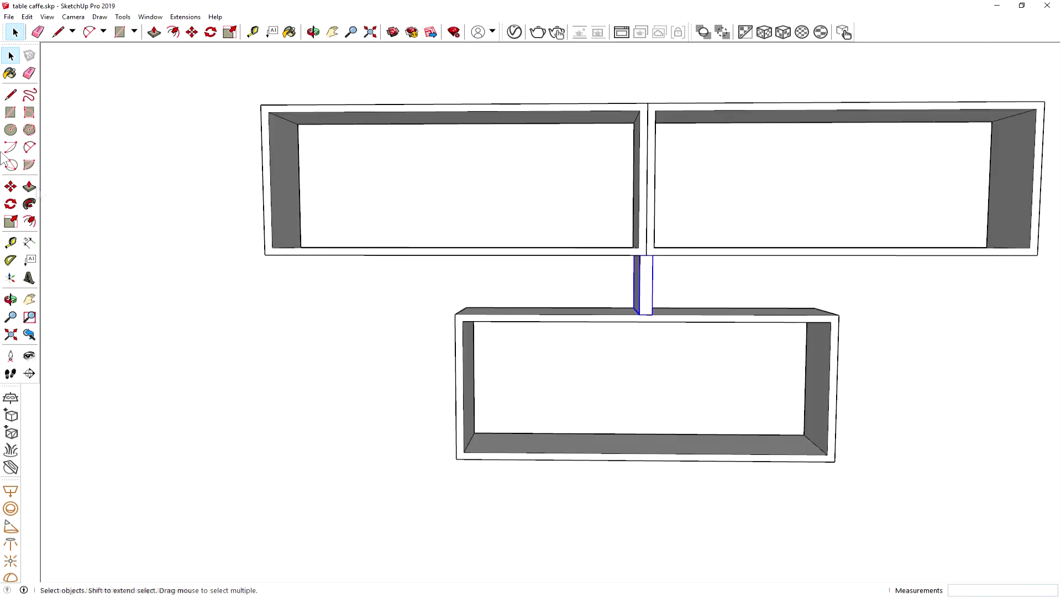
{"action": "left_click", "coordinate": [10, 186]}
{"action": "scroll", "coordinate": [681, 304], "scroll_direction": "up", "scroll_amount": 3}
{"action": "scroll", "coordinate": [641, 304], "scroll_direction": "up", "scroll_amount": 2}
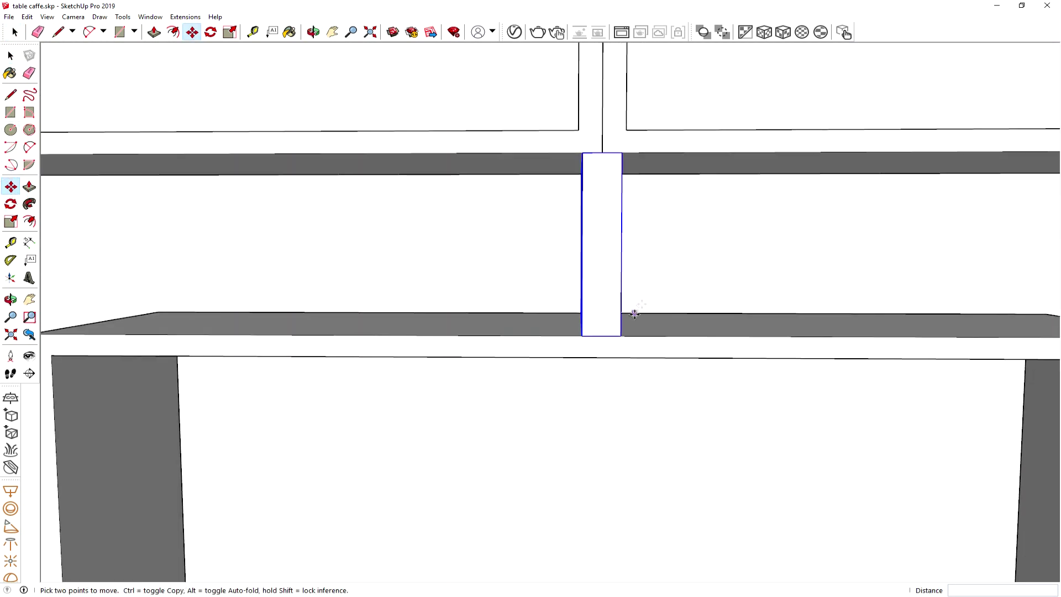
Copy the post 35 cm higher, above the two upper boxes, then select the lower box.
{"action": "key", "text": "ctrl"}
{"action": "left_click", "coordinate": [601, 336]}
{"action": "scroll", "coordinate": [597, 149], "scroll_direction": "down", "scroll_amount": 3}
{"action": "scroll", "coordinate": [597, 148], "scroll_direction": "down", "scroll_amount": 3}
{"action": "middle_click_drag", "start_coordinate": [604, 118], "coordinate": [569, 315]}
{"action": "left_click", "coordinate": [568, 191]}
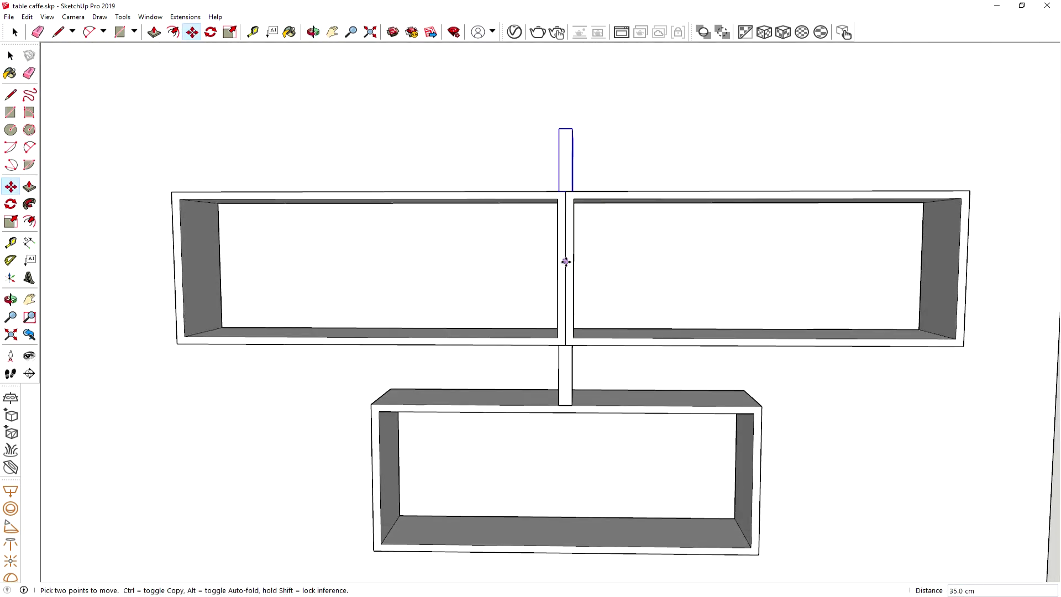
{"action": "scroll", "coordinate": [567, 265], "scroll_direction": "down", "scroll_amount": 3}
{"action": "middle_click_drag", "start_coordinate": [569, 268], "coordinate": [640, 291]}
{"action": "key", "text": "space"}
{"action": "left_click", "coordinate": [581, 356]}
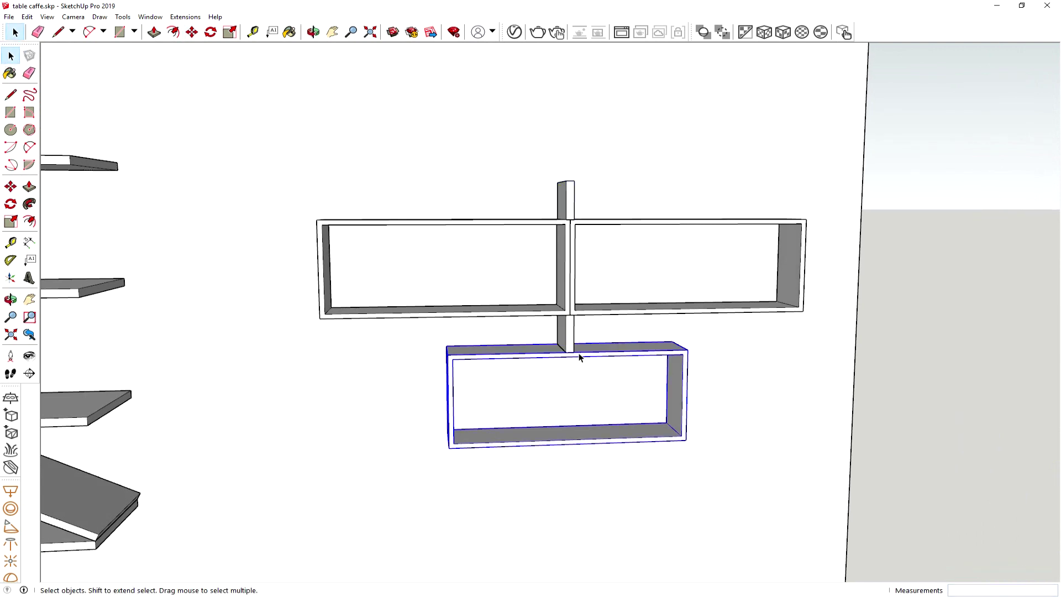
Copy the lower box and the upper box pair 70 cm straight up the blue axis.
{"action": "left_click", "coordinate": [576, 314], "text": "shift"}
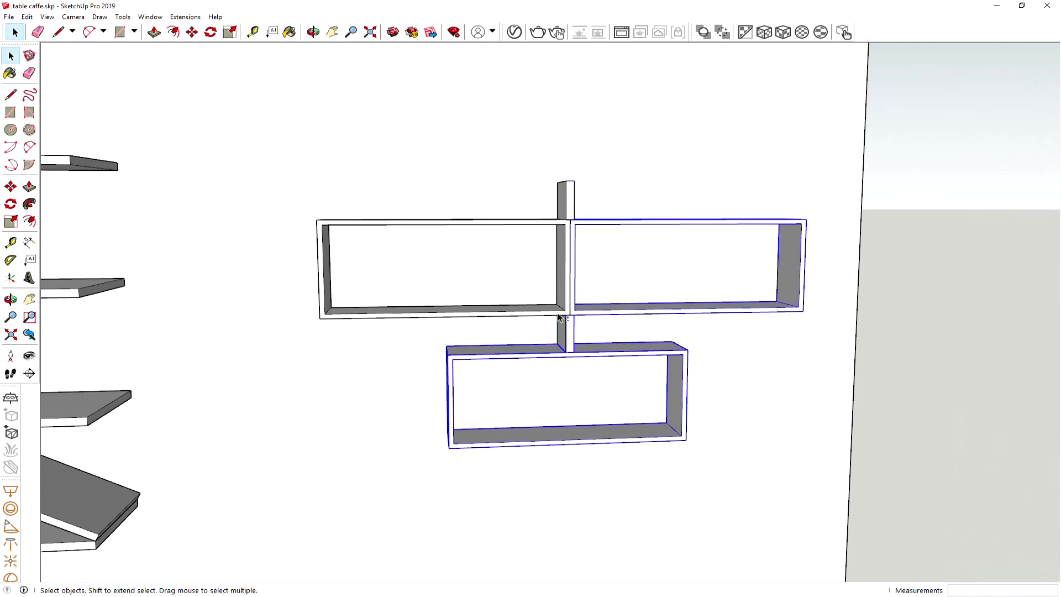
{"action": "left_click", "coordinate": [558, 316], "text": "shift"}
{"action": "left_click", "coordinate": [10, 186]}
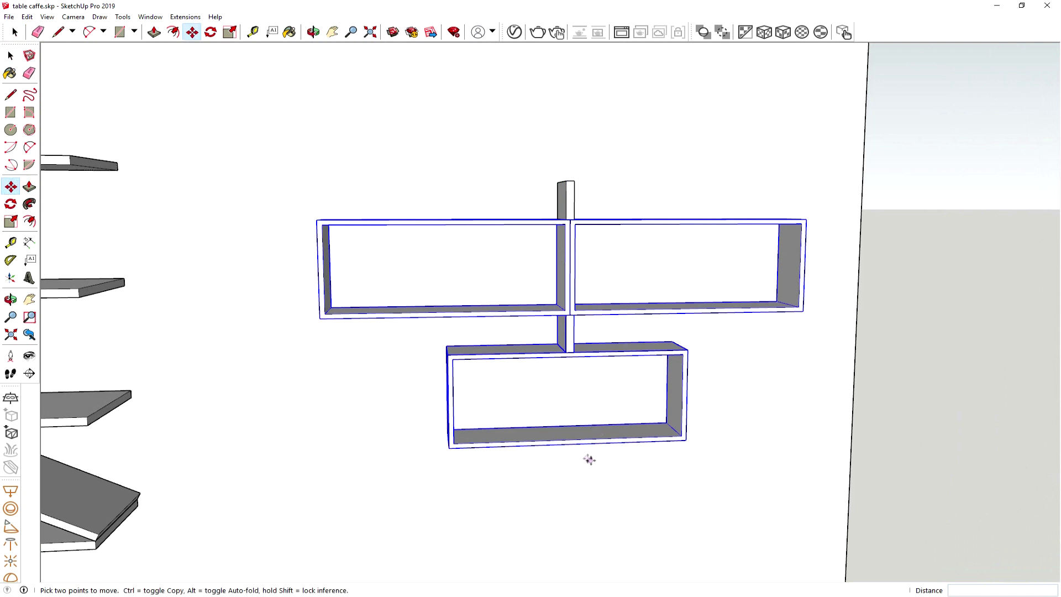
{"action": "left_click", "coordinate": [572, 445]}
{"action": "key", "text": "ctrl"}
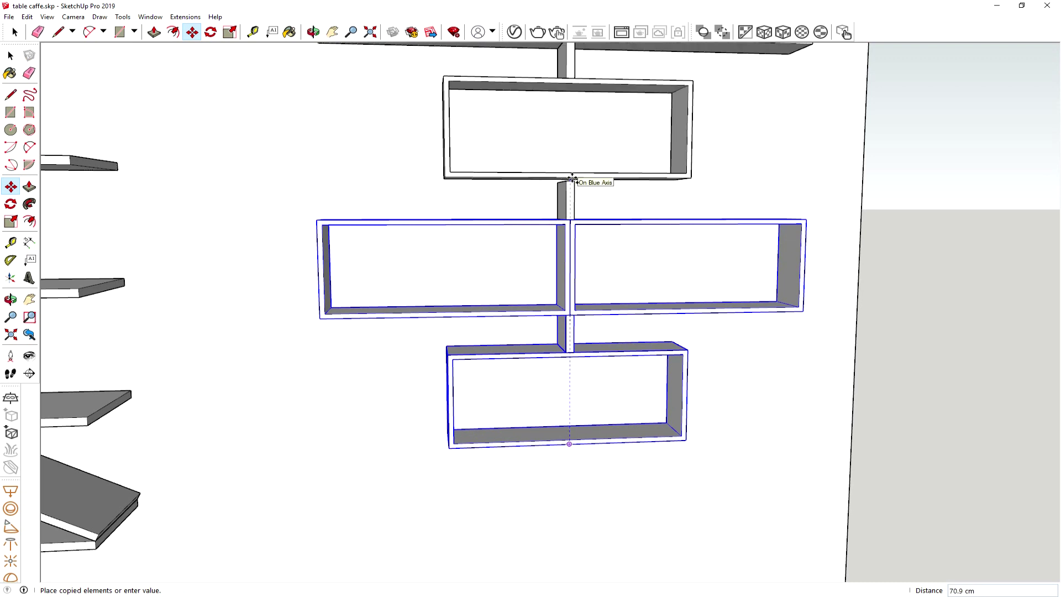
{"action": "scroll", "coordinate": [571, 179], "scroll_direction": "up", "scroll_amount": 2}
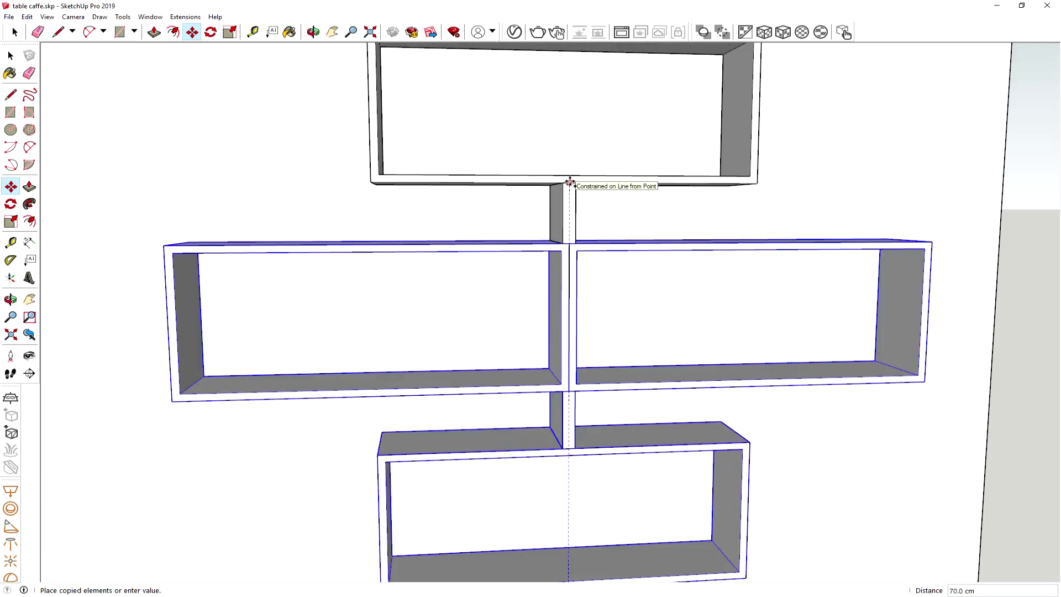
{"action": "left_click", "coordinate": [570, 182]}
{"action": "scroll", "coordinate": [570, 182], "scroll_direction": "down", "scroll_amount": 3}
{"action": "scroll", "coordinate": [592, 239], "scroll_direction": "down", "scroll_amount": 2}
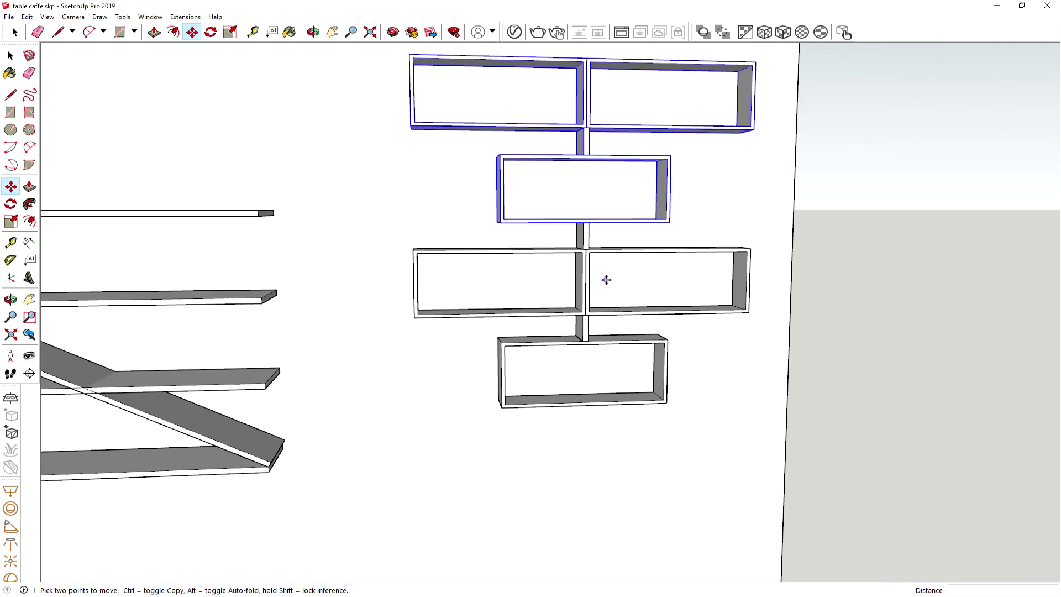
{"action": "scroll", "coordinate": [604, 279], "scroll_direction": "down", "scroll_amount": 3}
{"action": "scroll", "coordinate": [618, 323], "scroll_direction": "down", "scroll_amount": 2}
{"action": "scroll", "coordinate": [630, 337], "scroll_direction": "down", "scroll_amount": 2}
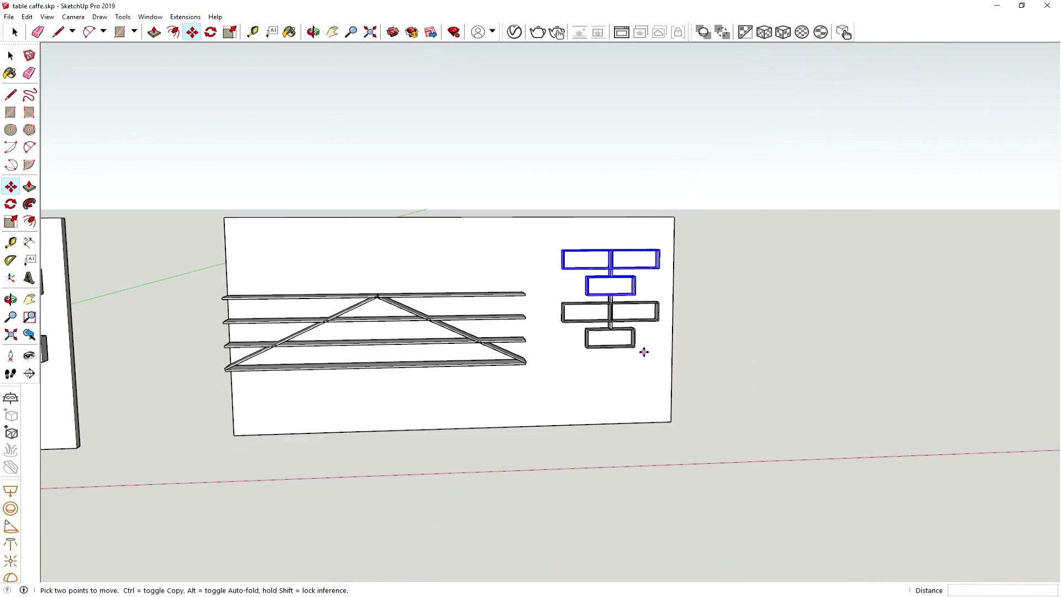
{"action": "key", "text": "space"}
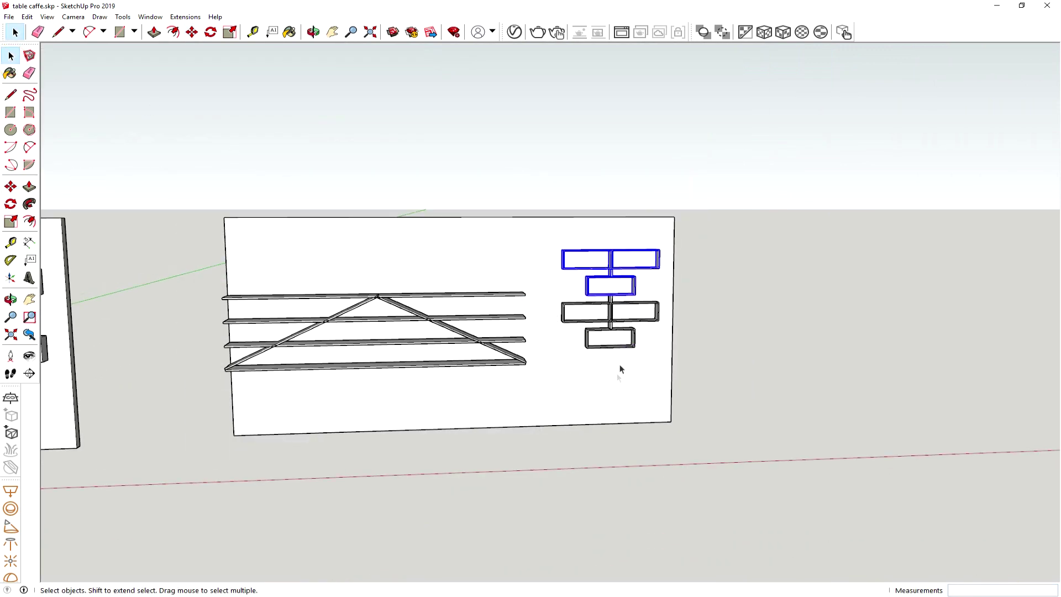
{"action": "scroll", "coordinate": [626, 304], "scroll_direction": "up", "scroll_amount": 1}
{"action": "scroll", "coordinate": [625, 303], "scroll_direction": "up", "scroll_amount": 3}
{"action": "scroll", "coordinate": [624, 303], "scroll_direction": "up", "scroll_amount": 1}
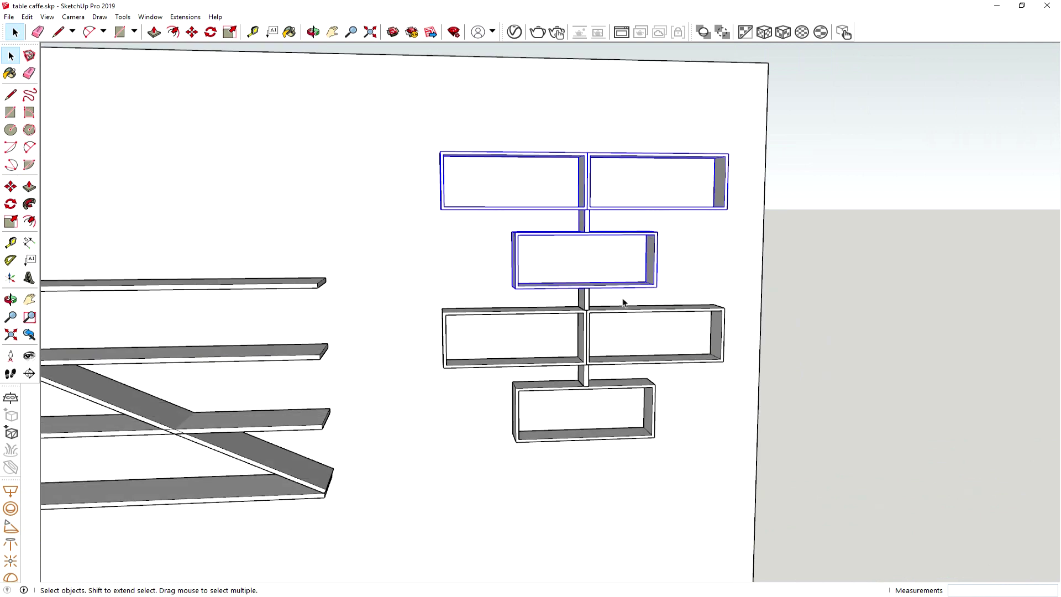
{"action": "left_click", "coordinate": [575, 313], "text": "shift"}
{"action": "left_click", "coordinate": [597, 311], "text": "shift"}
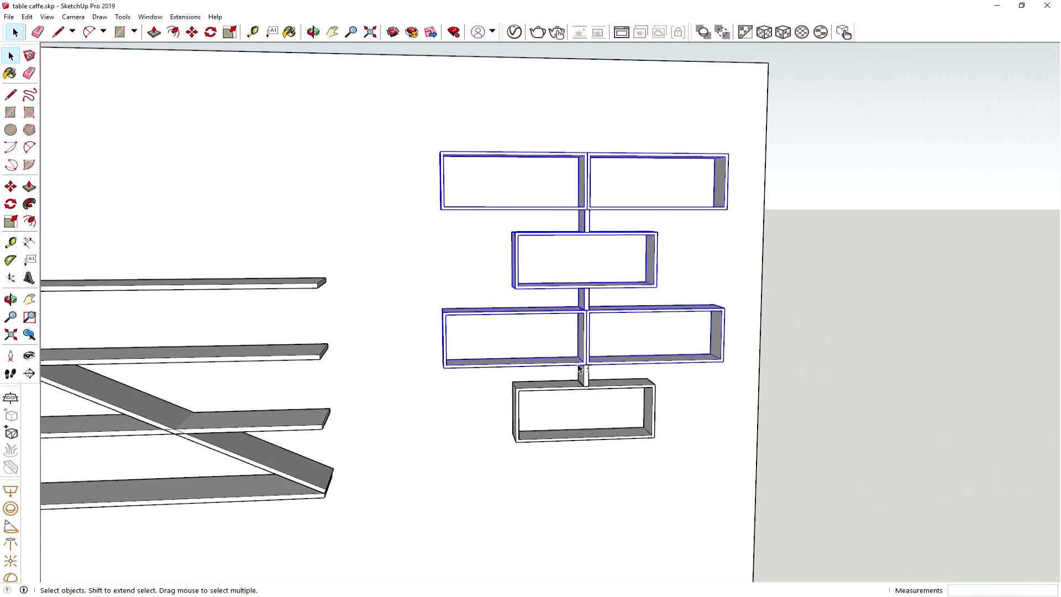
{"action": "left_click", "coordinate": [586, 383], "text": "shift"}
{"action": "left_click", "coordinate": [600, 390], "text": "shift"}
{"action": "scroll", "coordinate": [584, 505], "scroll_direction": "up", "scroll_amount": 1}
{"action": "scroll", "coordinate": [583, 506], "scroll_direction": "up", "scroll_amount": 1}
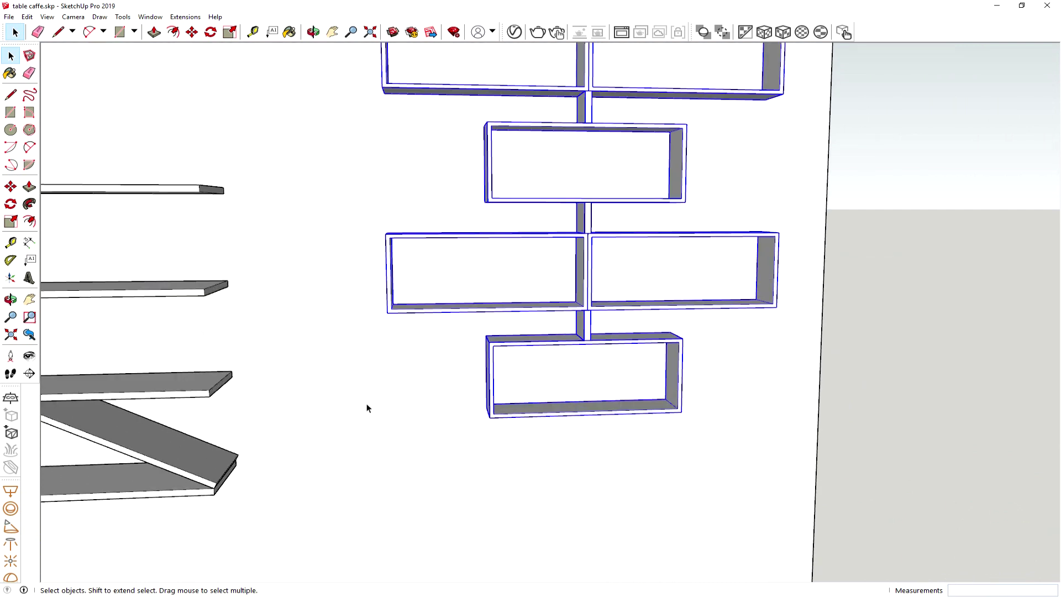
{"action": "left_click", "coordinate": [11, 188]}
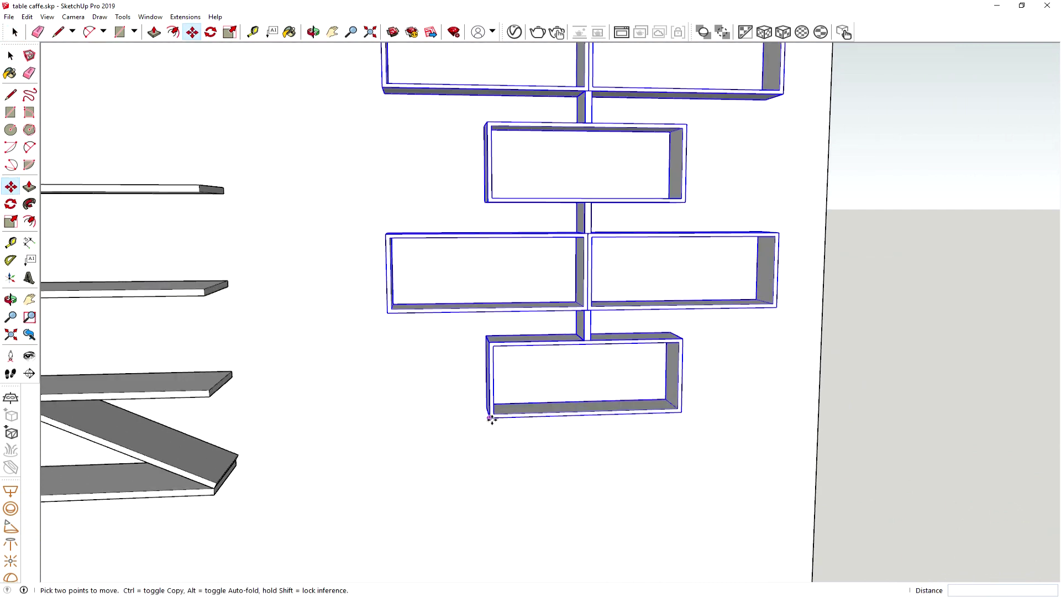